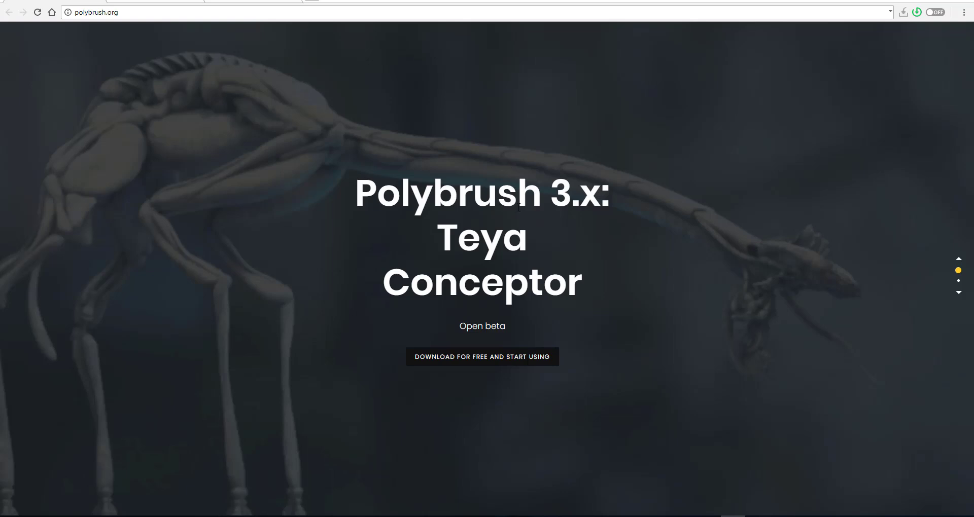
Step: Open the Teya Conceptor download page and look over the free beta offer
scroll(427, 228, down, 1)
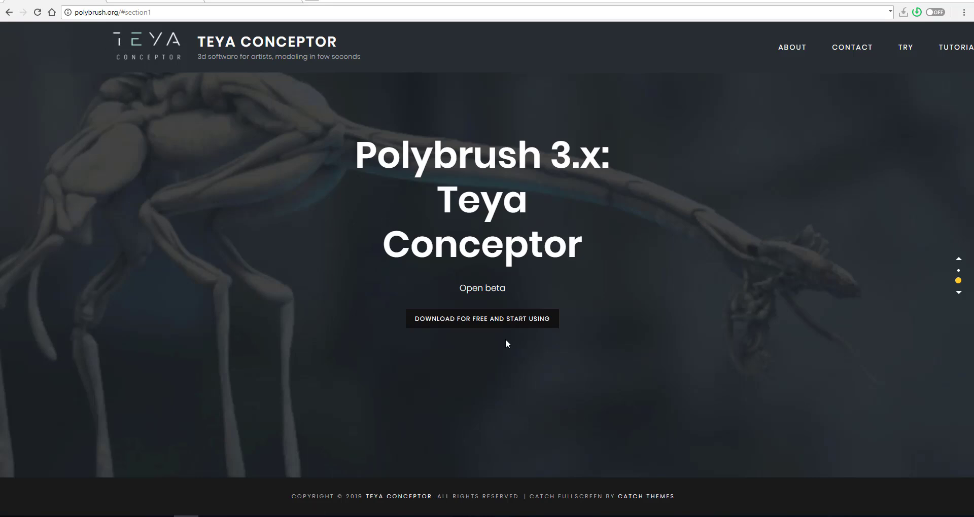
click(470, 327)
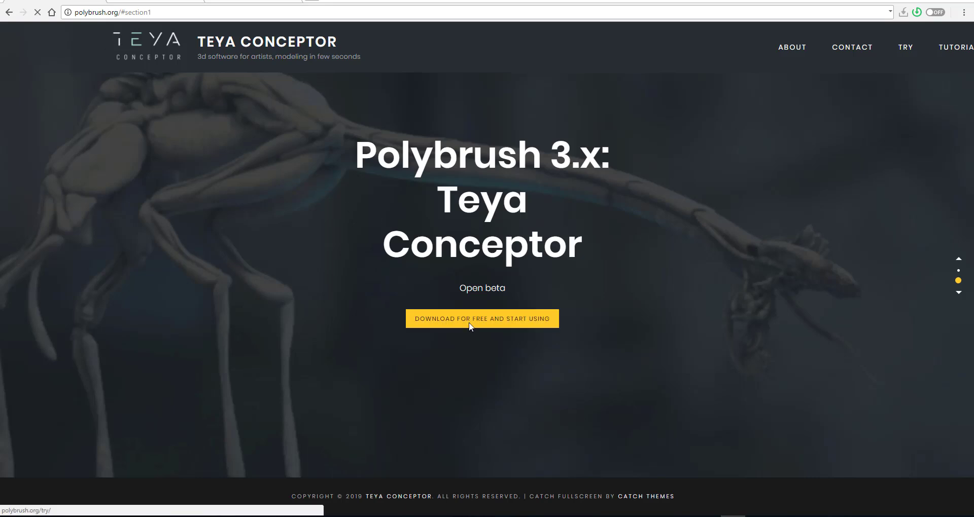
scroll(482, 347, down, 6)
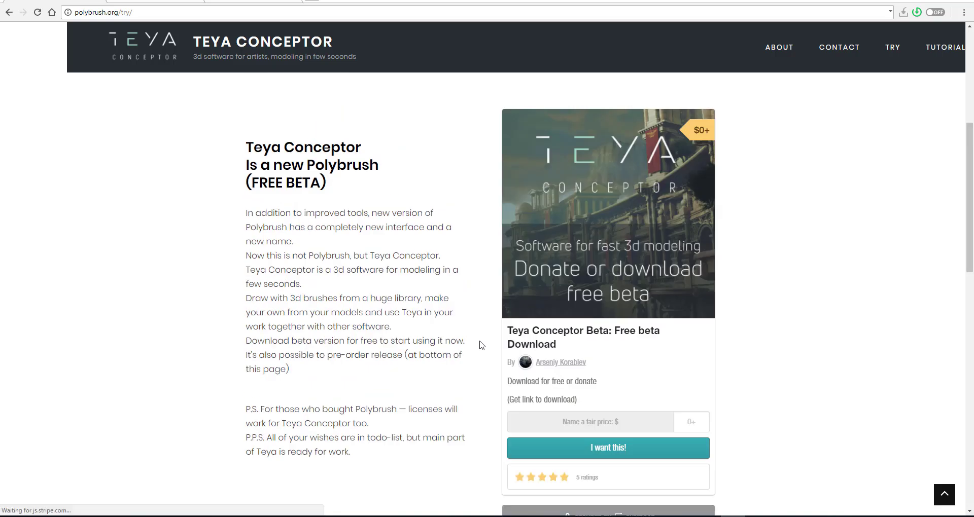
scroll(469, 304, down, 3)
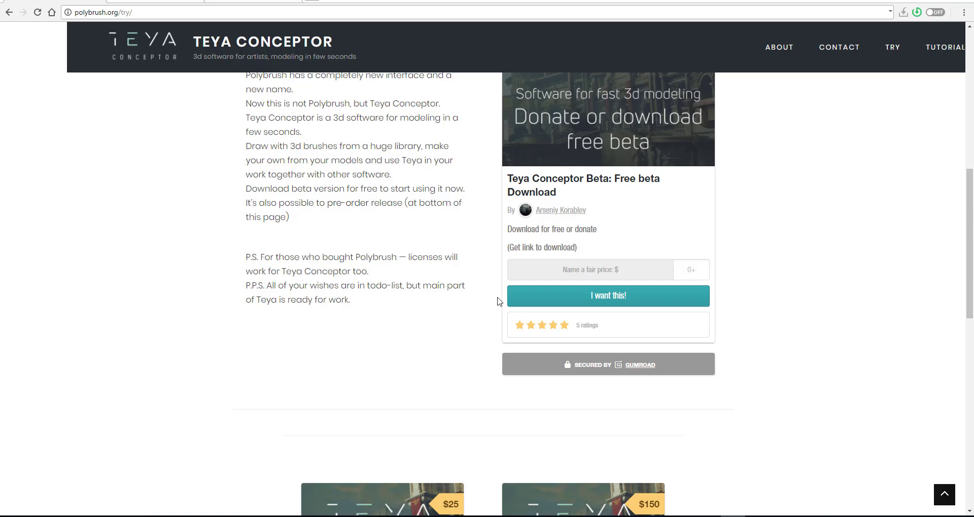
Step: Look through the About page with the Polybrush 2.0 trailer and the software description
key(alt+Left)
scroll(347, 307, down, 5)
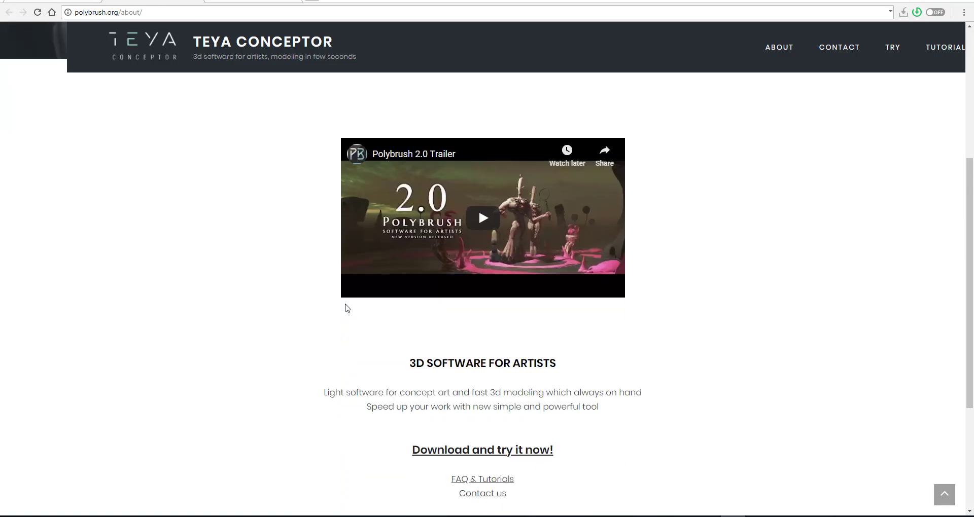
scroll(345, 306, down, 4)
scroll(659, 207, up, 6)
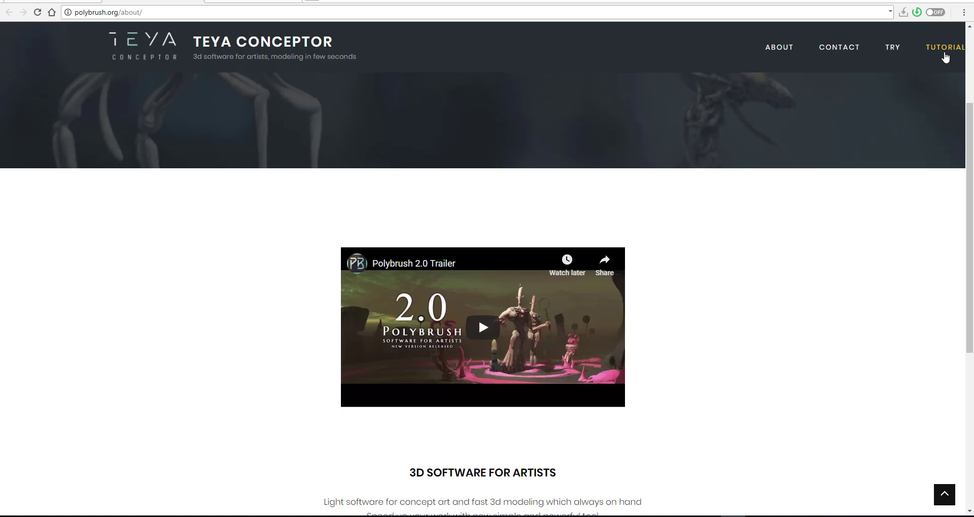
Step: View the site's Tutorials and Contact pages and return to the beta download page
click(944, 48)
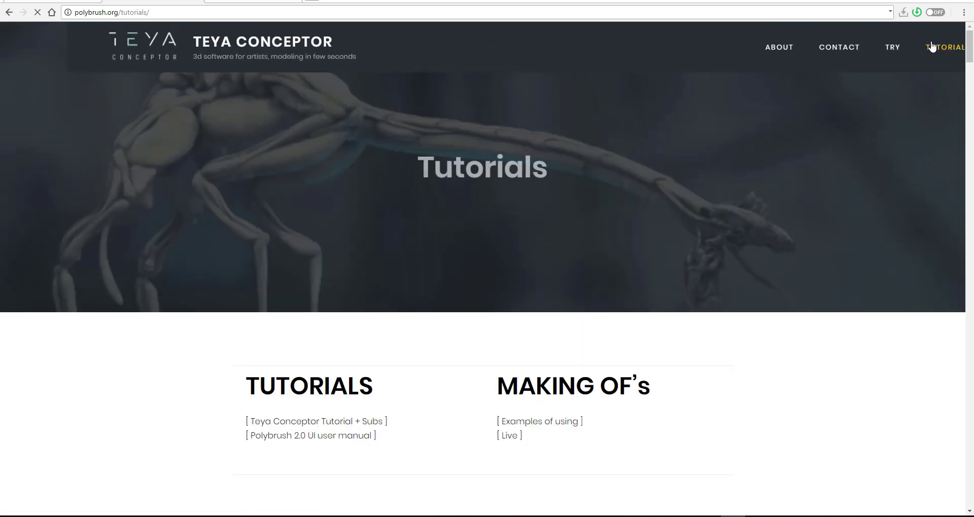
click(842, 46)
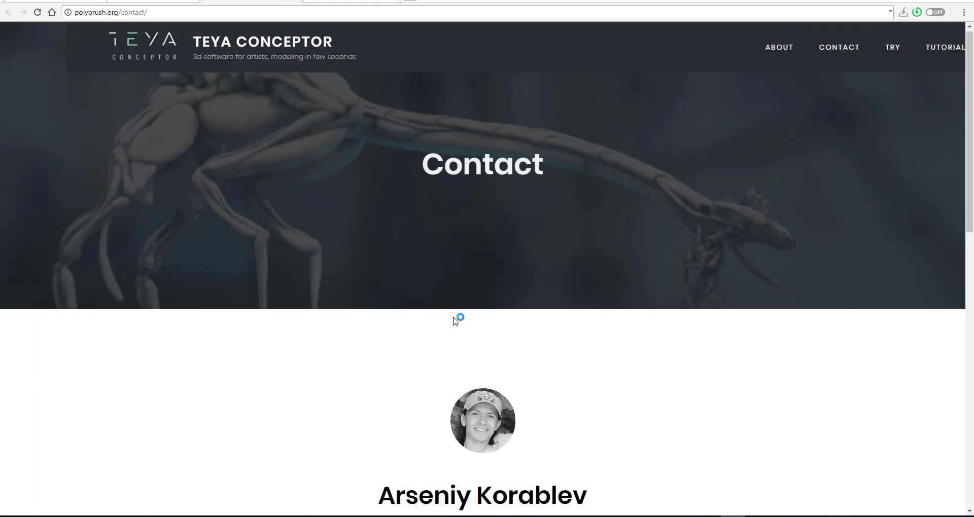
scroll(455, 321, down, 3)
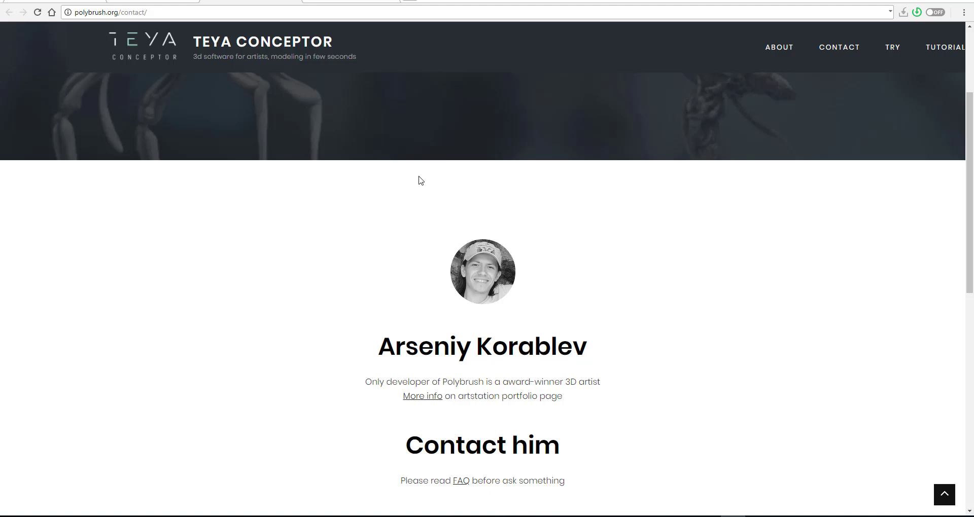
click(352, 2)
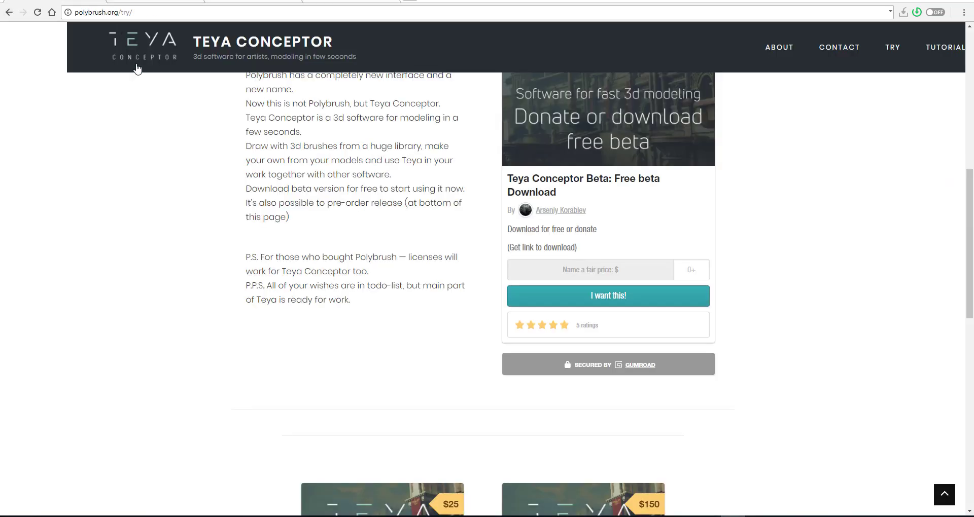
scroll(242, 186, up, 3)
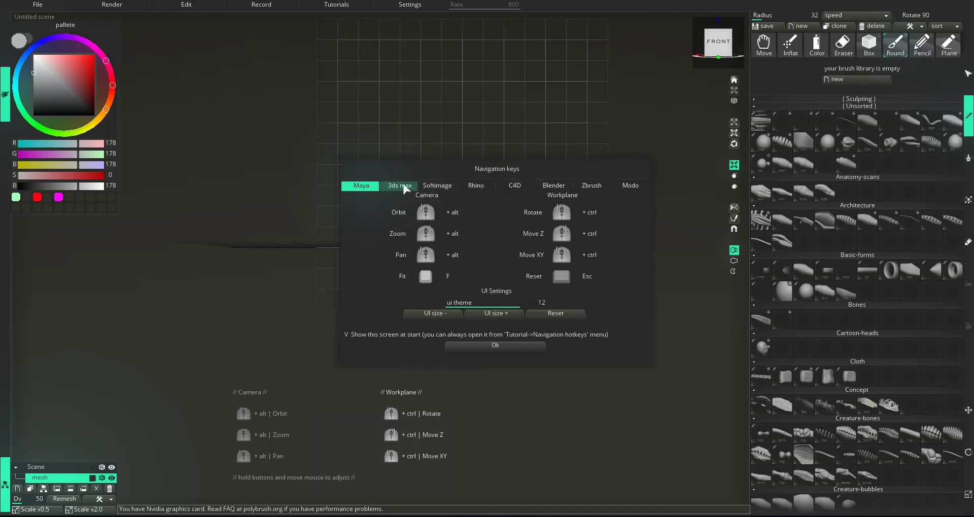
Step: Compare the 3ds max, Zbrush and Blender navigation key presets and select the Maya preset
click(406, 188)
click(370, 189)
click(399, 187)
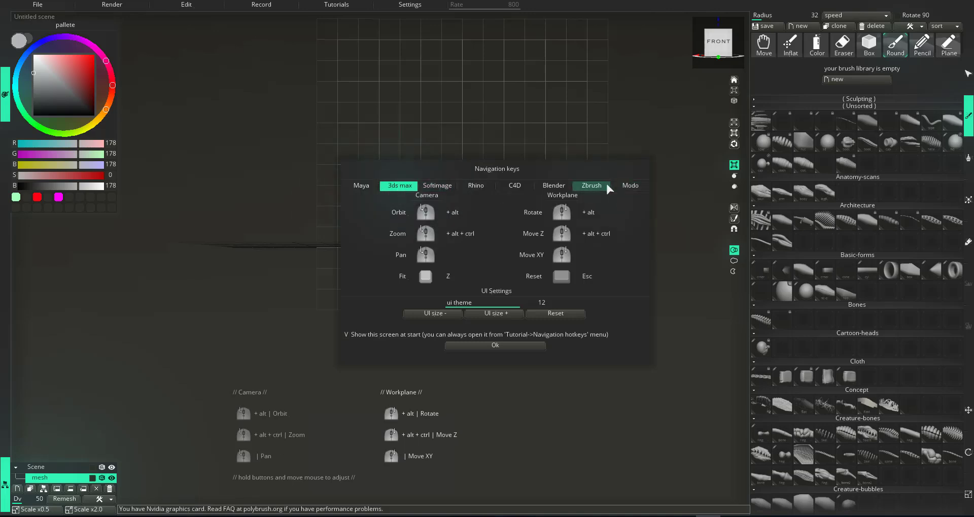
click(591, 188)
click(553, 187)
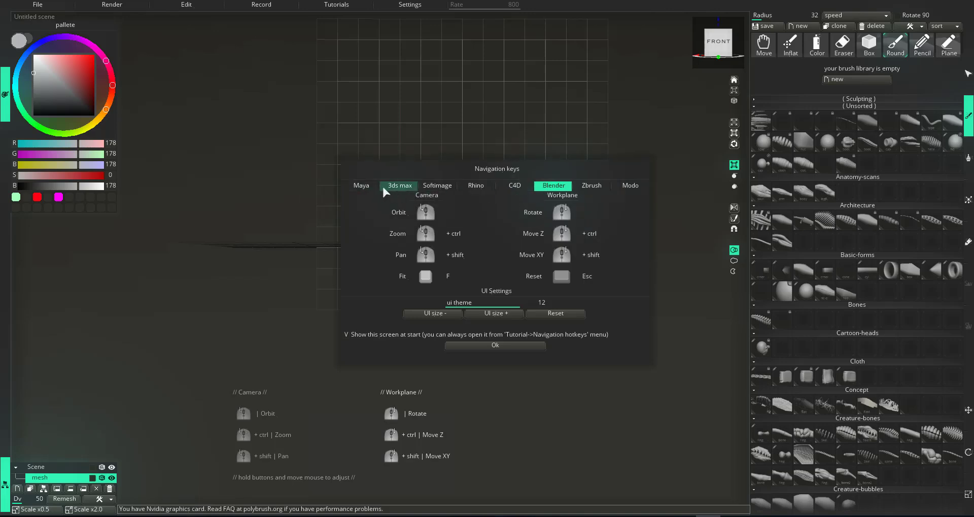
click(368, 188)
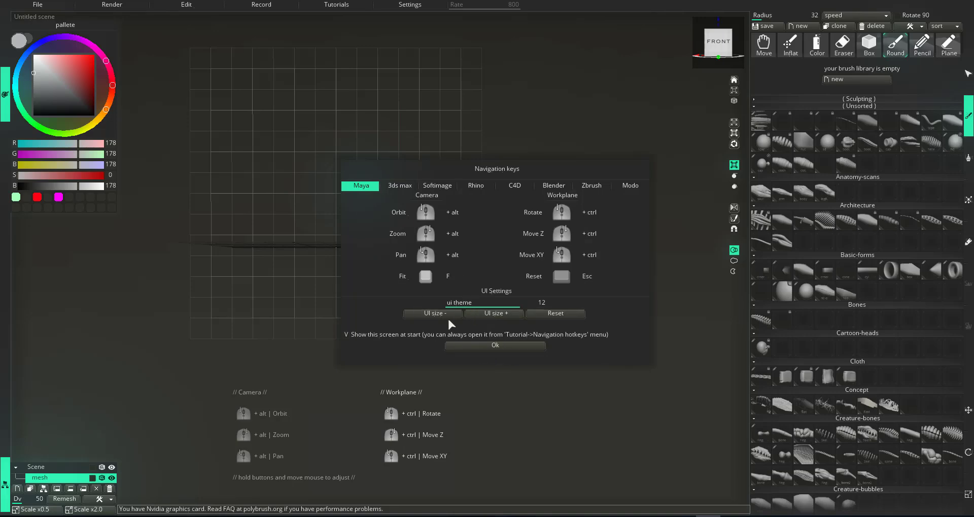
Step: Try larger and smaller interface sizes, settle on one size step above the original, and accept the navigation keys settings
click(487, 314)
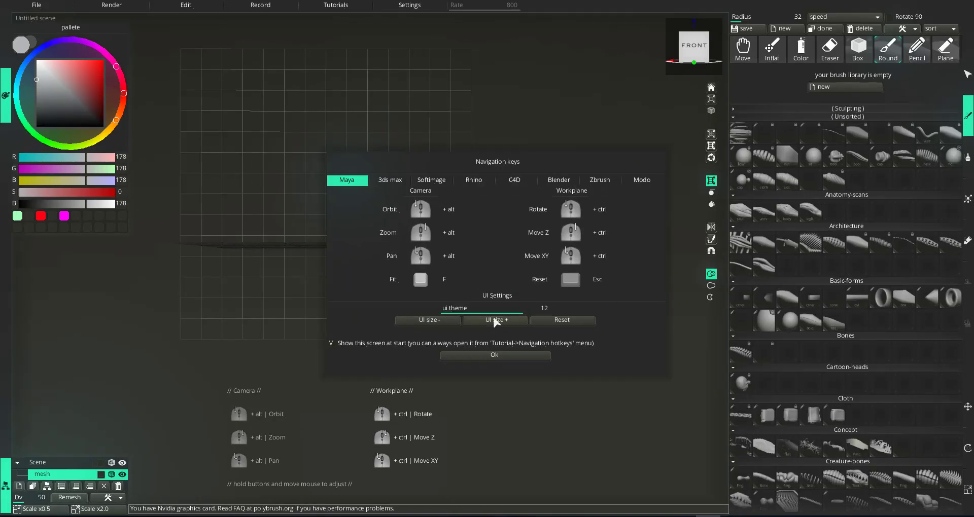
click(495, 321)
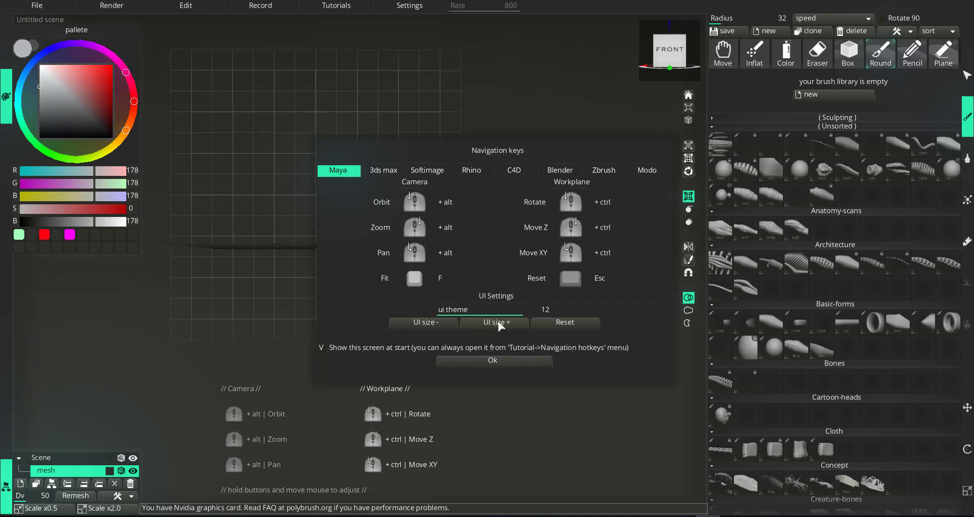
click(448, 320)
click(443, 318)
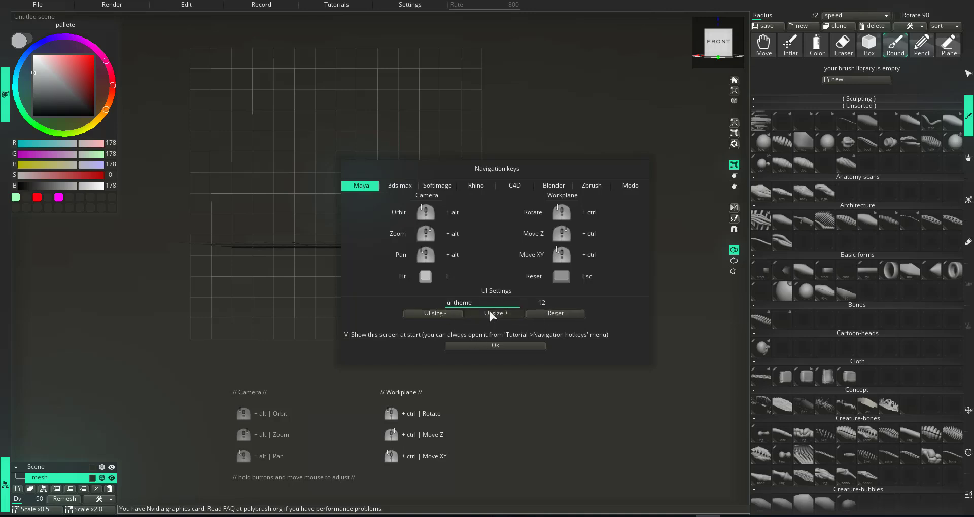
click(486, 314)
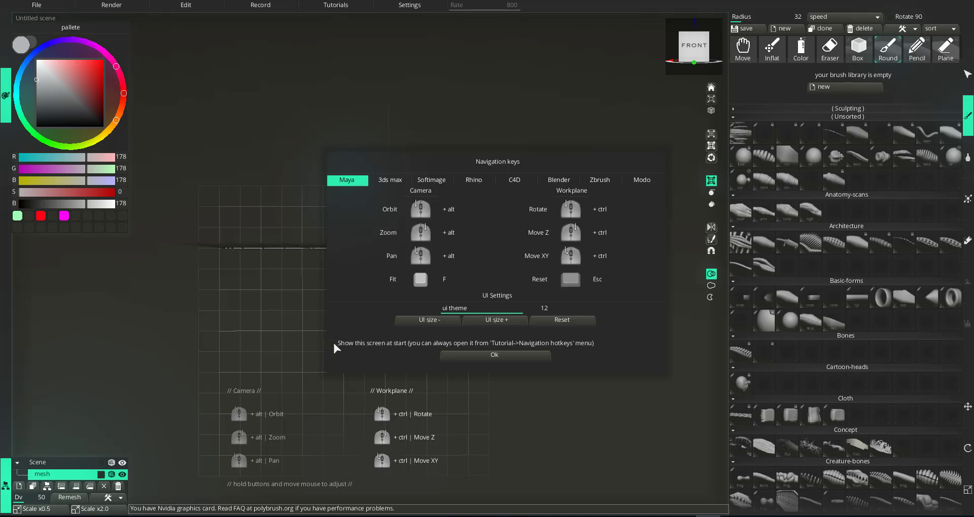
click(494, 355)
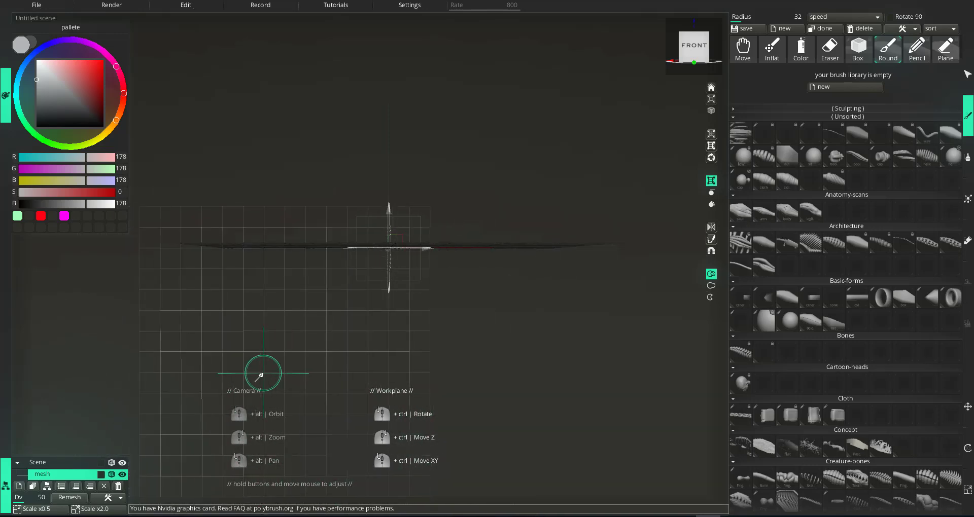
Step: Practise orbiting and panning the camera, and move the workplane along XY and Z
mouse_move(463, 209)
alt+mouse_down()
mouse_move(460, 220)
mouse_move(365, 224)
alt+mouse_up()
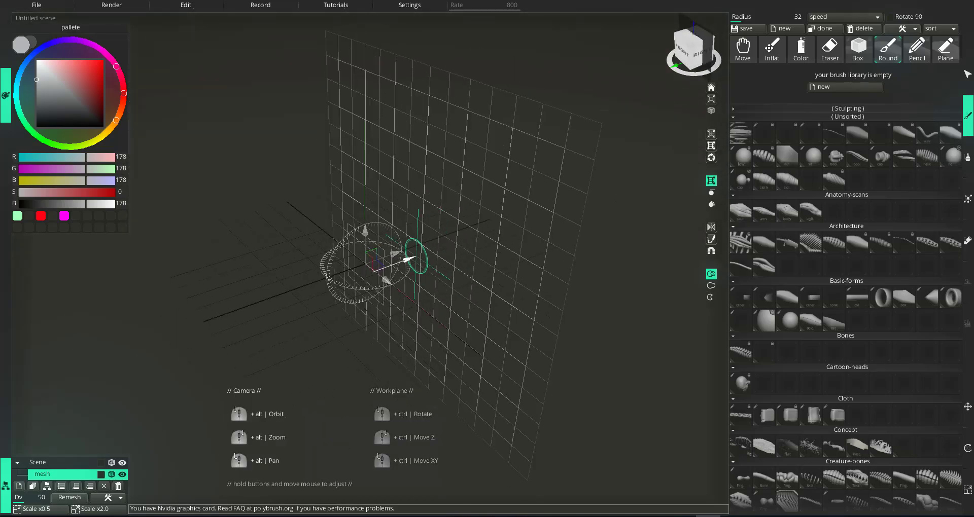
alt+drag(311, 263, 341, 272)
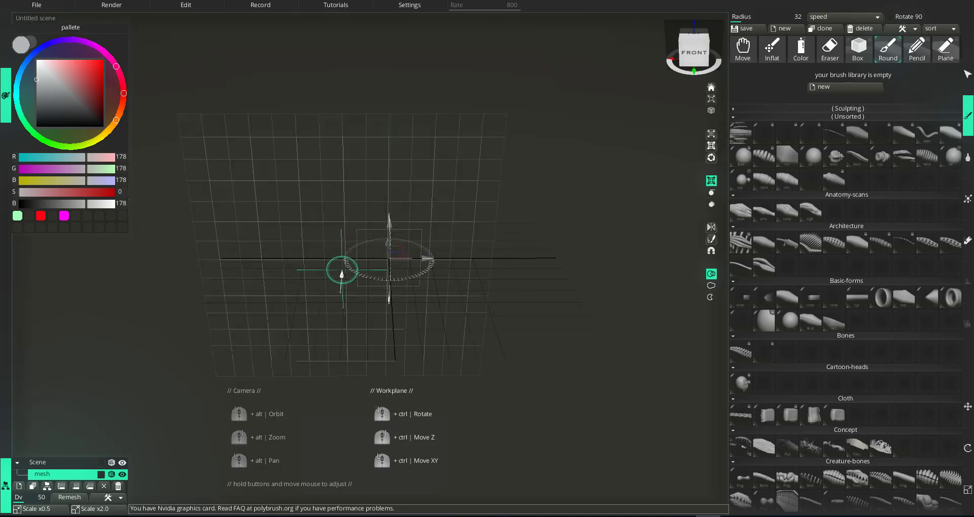
mouse_move(456, 197)
alt+mouse_down()
mouse_move(436, 188)
mouse_move(405, 228)
mouse_move(385, 208)
mouse_move(428, 204)
alt+mouse_up()
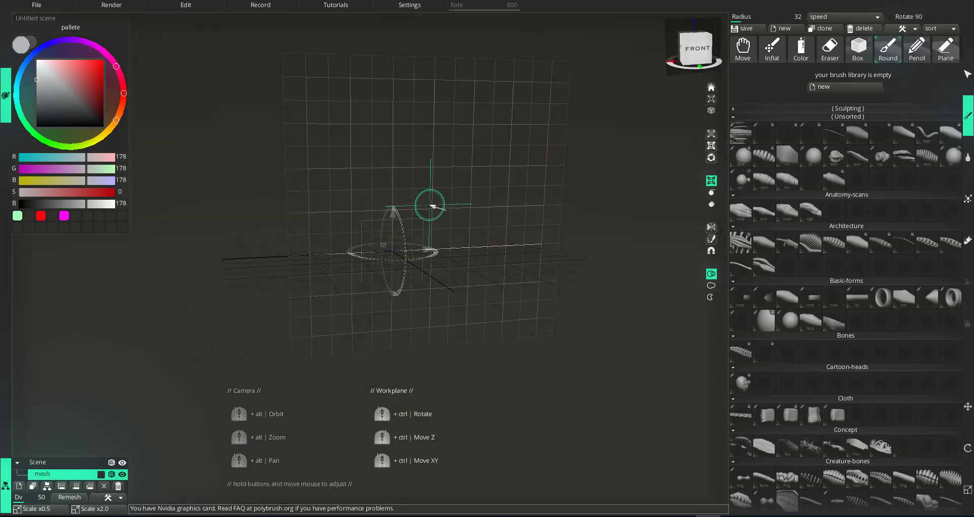
mouse_move(428, 204)
alt+middle_down()
mouse_move(305, 219)
mouse_move(474, 237)
mouse_move(451, 243)
alt+middle_up()
mouse_move(451, 243)
ctrl+middle_down()
mouse_move(400, 240)
mouse_move(394, 218)
ctrl+middle_up()
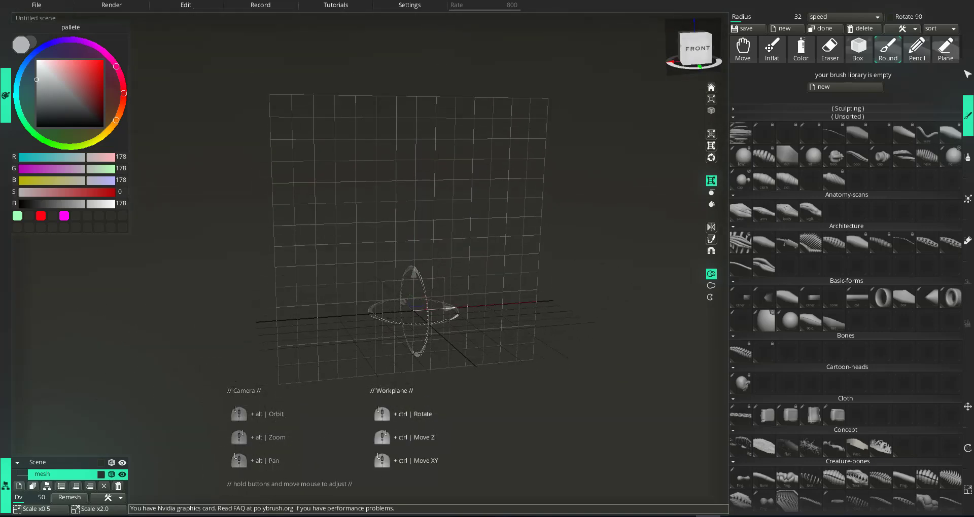
mouse_move(393, 218)
ctrl+right_down()
mouse_move(386, 201)
mouse_move(381, 215)
mouse_move(611, 65)
ctrl+right_up()
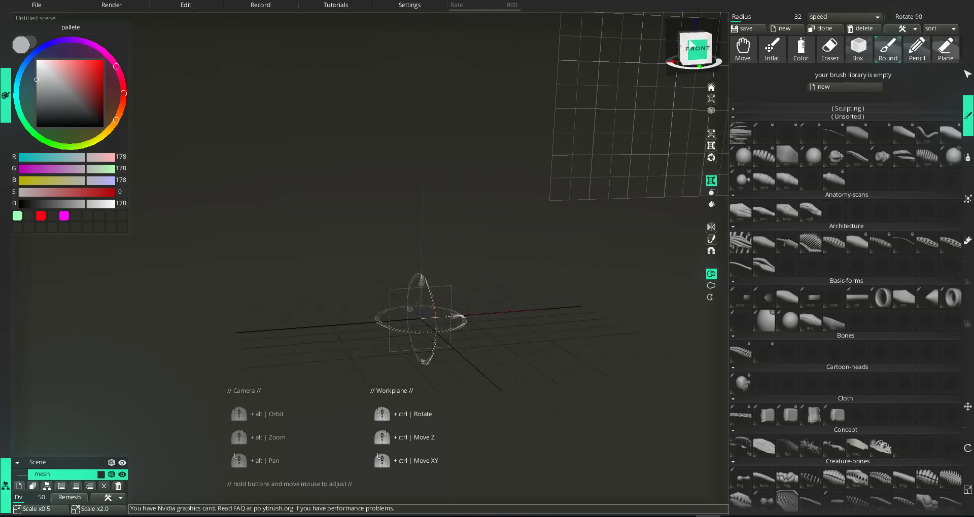
Step: Examine the scene from the left and back views, and practise orbiting, panning and zooming around the workplane
click(706, 47)
click(707, 46)
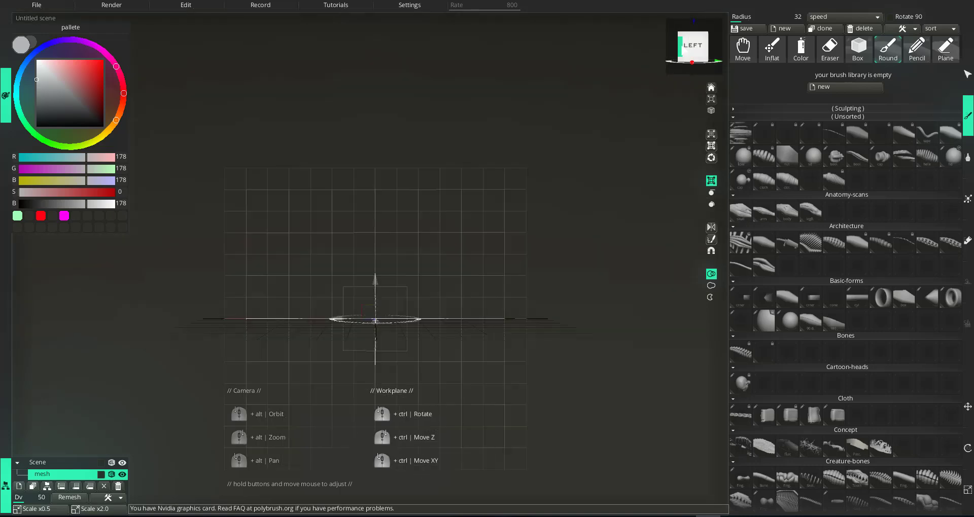
drag(692, 49, 688, 50)
click(689, 50)
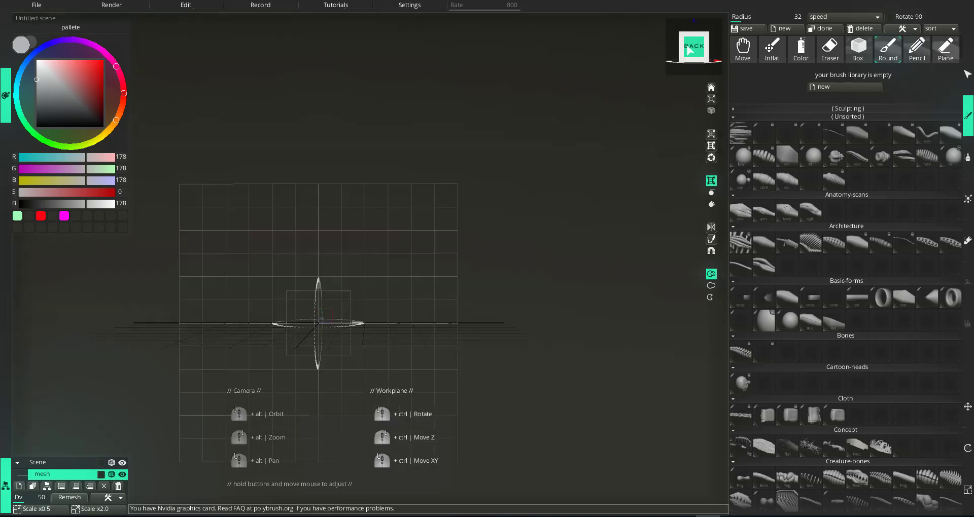
alt+drag(437, 216, 435, 230)
alt+middle_drag(435, 230, 432, 219)
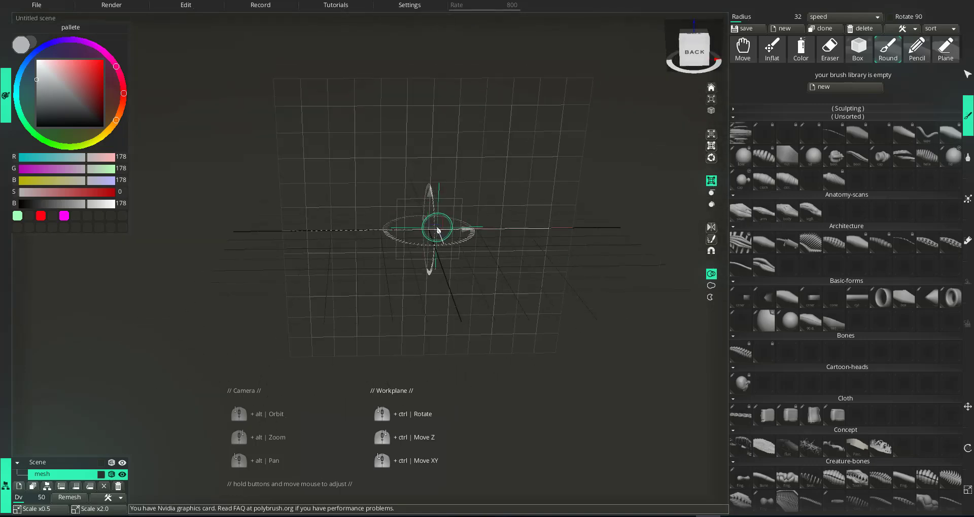
alt+right_drag(437, 228, 551, 228)
alt+middle_drag(478, 165, 440, 193)
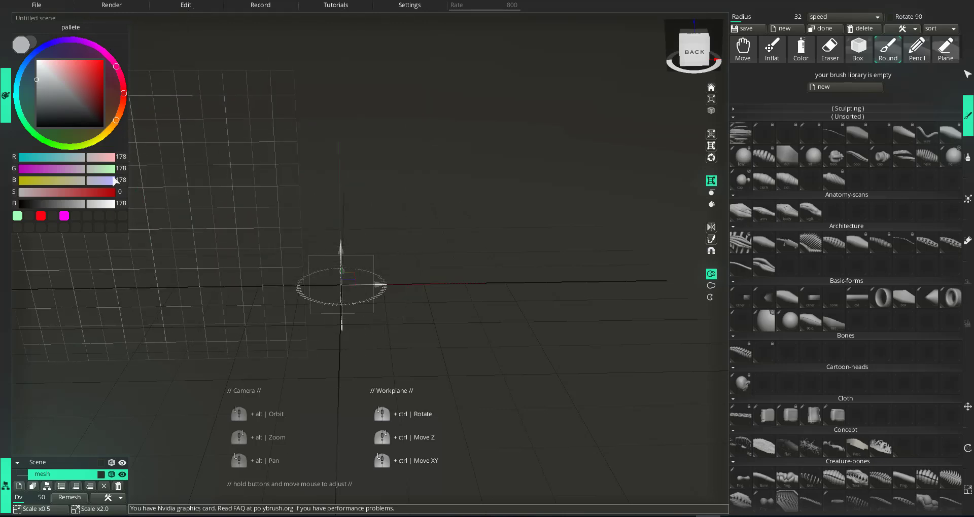
Step: Hide and redisplay the color palette several times to demonstrate its visibility toggle
click(6, 107)
click(7, 106)
click(7, 106)
click(7, 106)
click(7, 106)
click(7, 107)
click(6, 106)
click(6, 106)
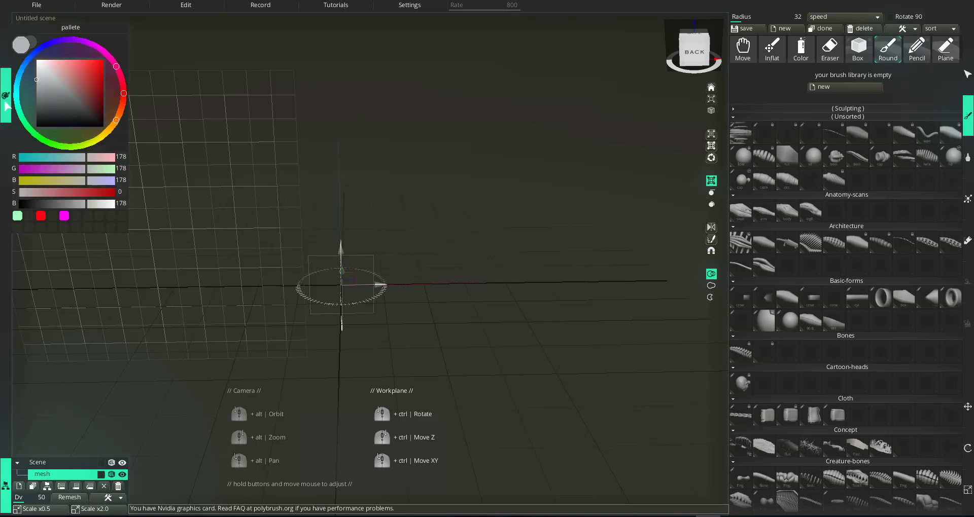
Step: Hide and redisplay the scene's mesh list to demonstrate its visibility toggle
click(6, 486)
click(6, 485)
click(6, 486)
click(6, 486)
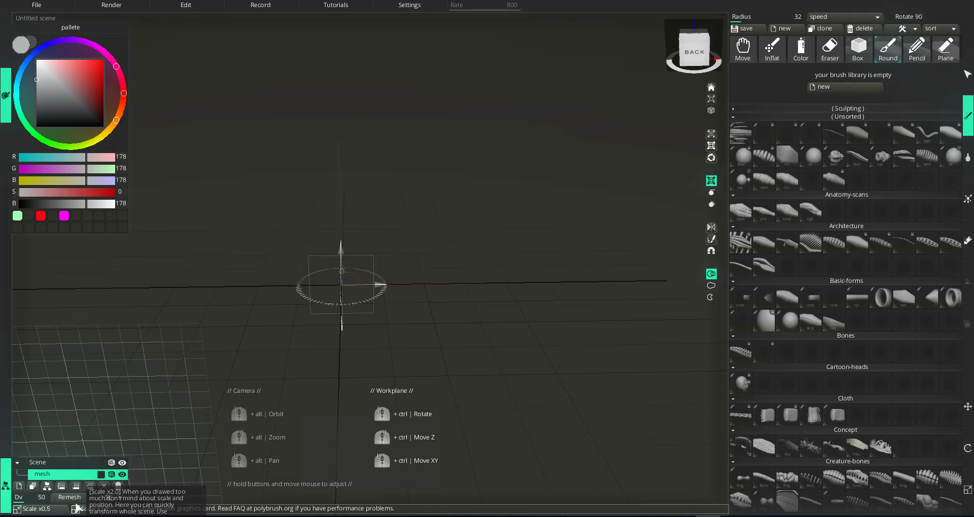
Step: Add twelve new empty meshes to the scene
click(19, 486)
click(18, 486)
click(18, 486)
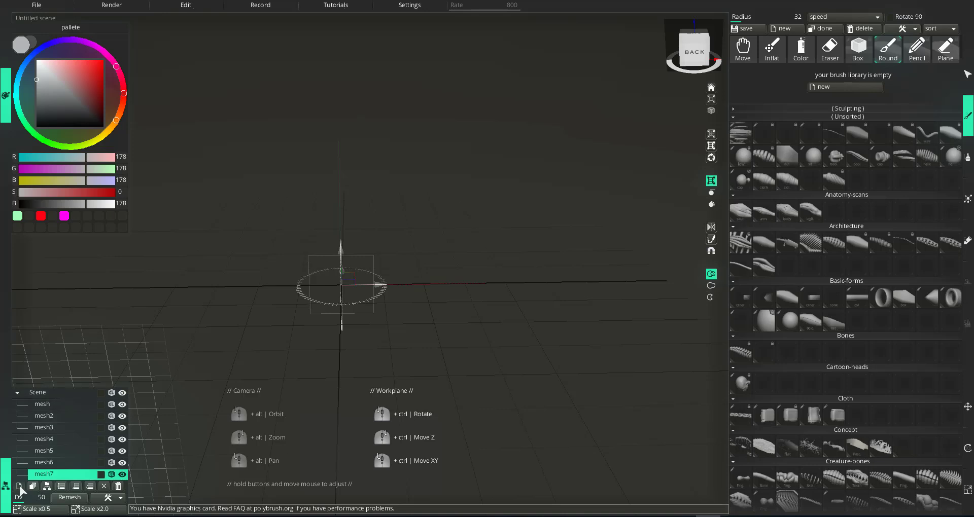
click(19, 486)
click(19, 486)
click(19, 486)
click(19, 486)
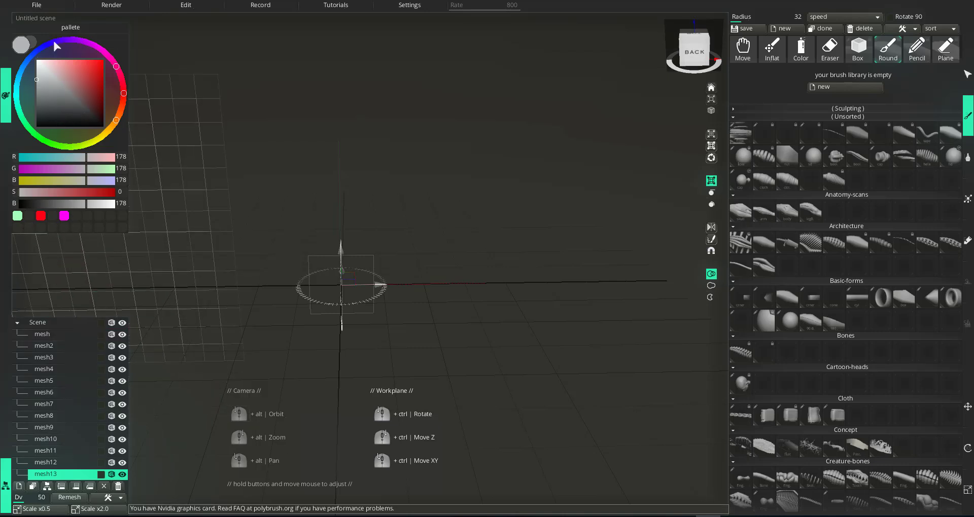
Step: Store the grey color as a palette swatch and set the current color to saturated blue (R 39, G 1, B 224)
drag(115, 83, 49, 36)
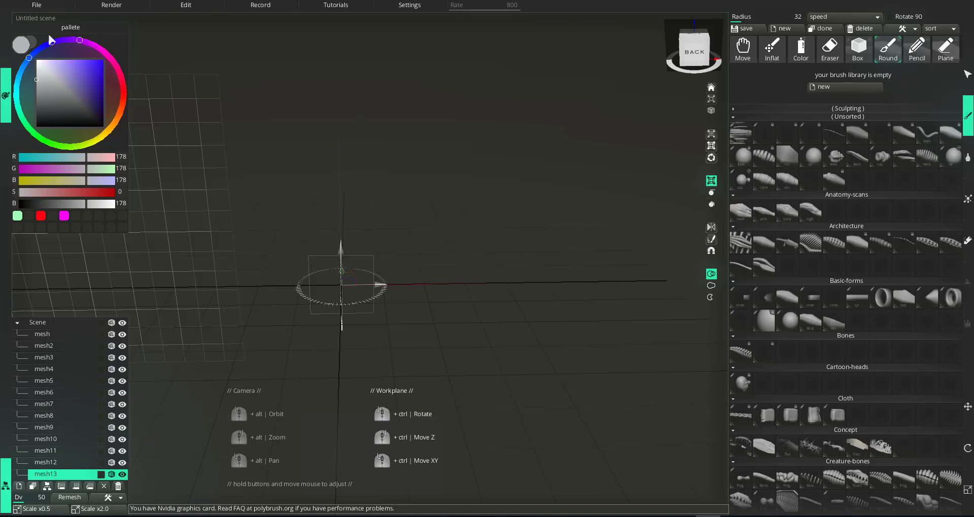
click(88, 216)
click(73, 70)
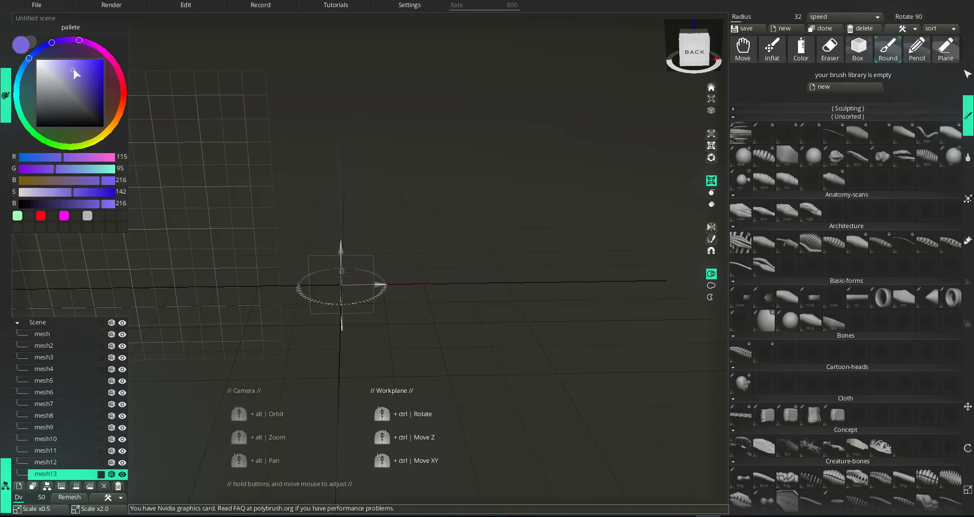
drag(73, 71, 104, 68)
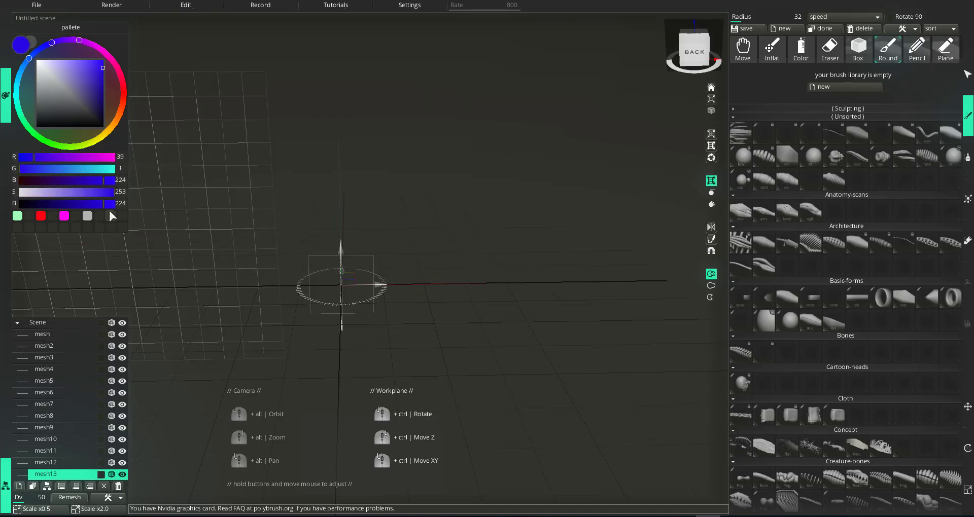
Step: Store the blue as a palette swatch, then set the current color to yellow (R 224, G 214, B 1) and store it too
click(111, 215)
drag(102, 140, 99, 138)
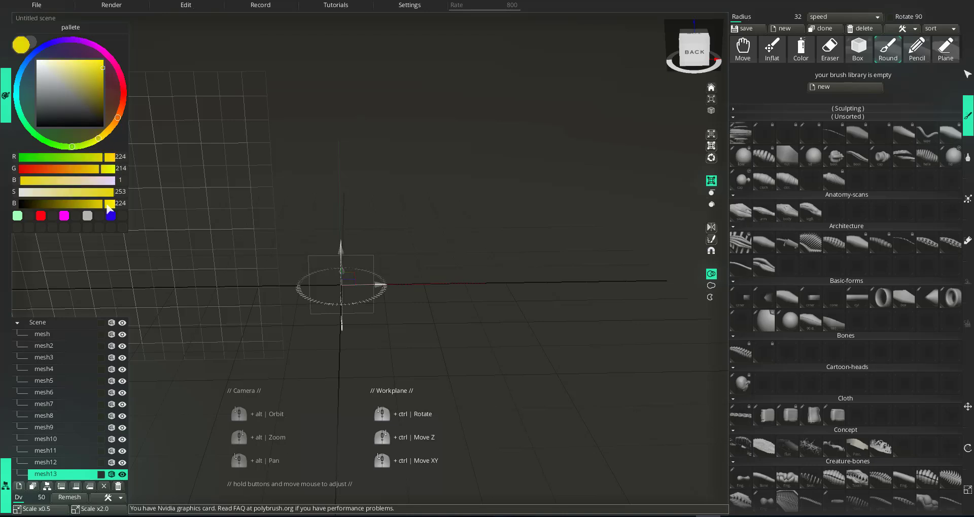
click(29, 228)
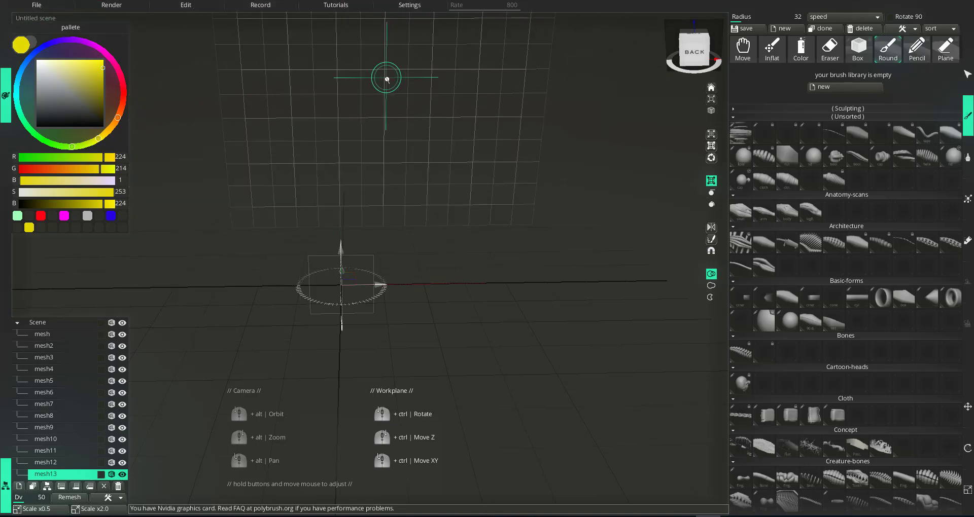
click(45, 8)
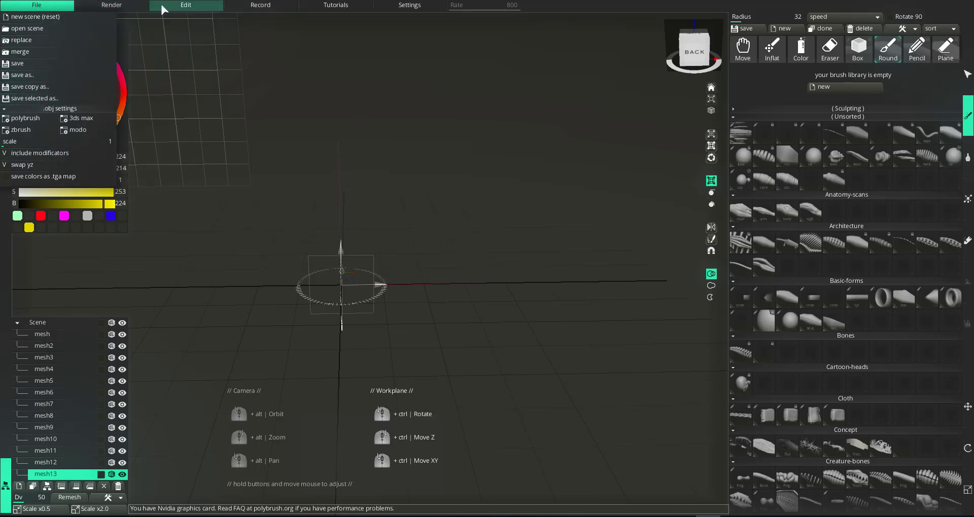
click(201, 8)
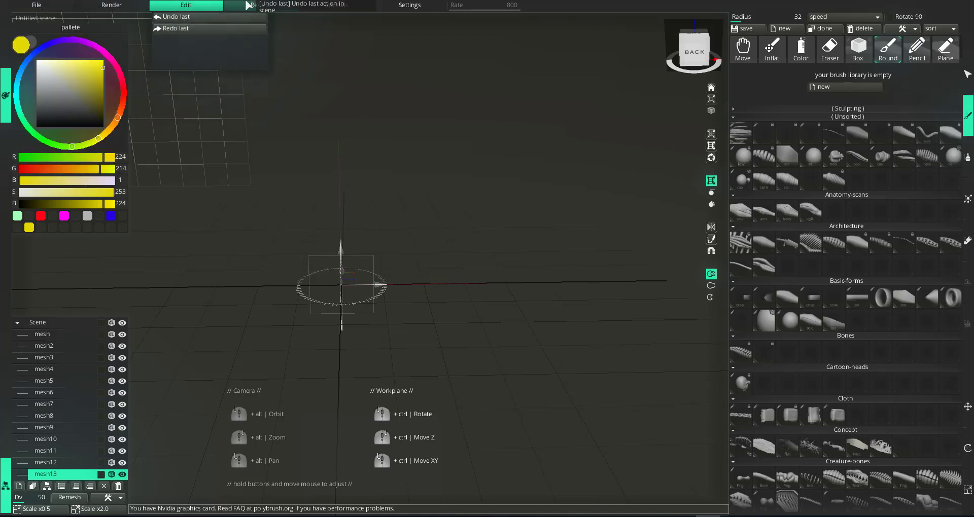
click(270, 7)
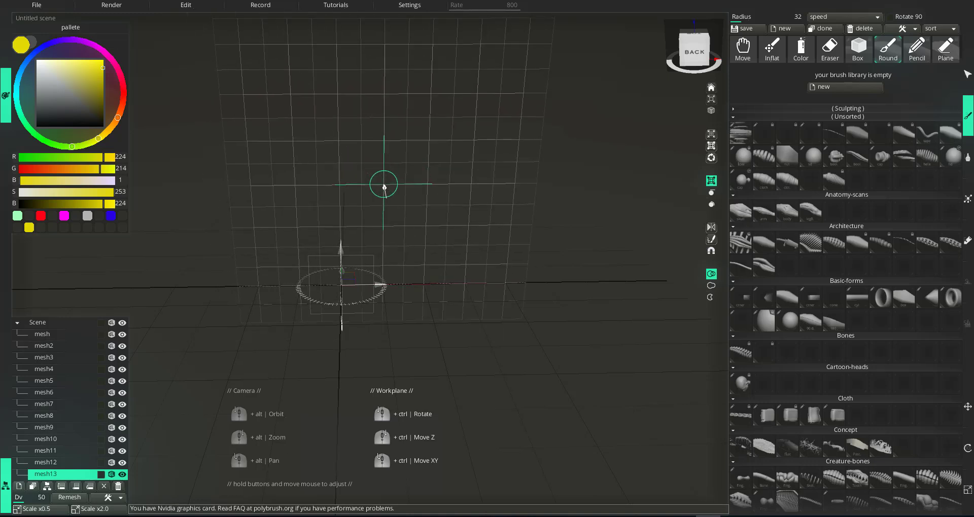
Step: Enlarge the interface scale by one increment and reduce it by one increment again
click(411, 8)
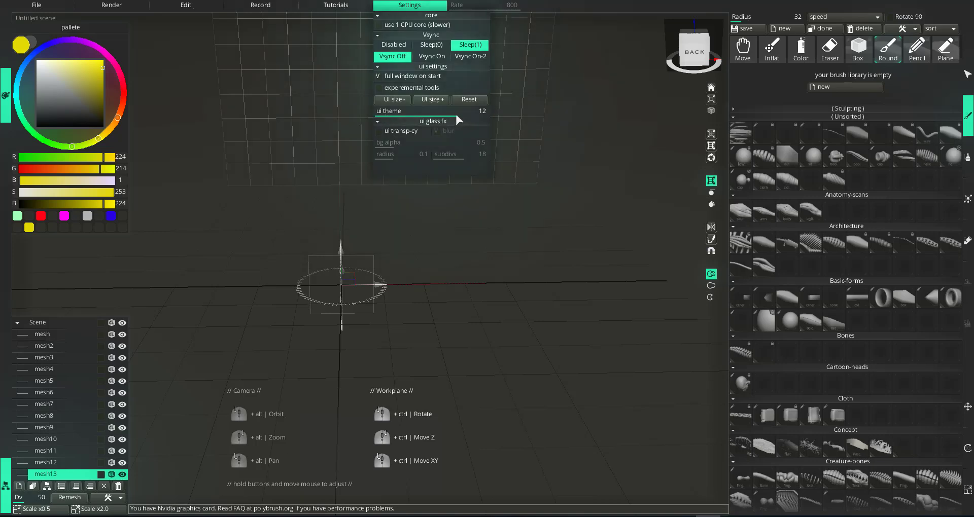
mouse_move(455, 111)
mouse_down()
mouse_move(382, 111)
mouse_move(458, 114)
mouse_up()
click(432, 99)
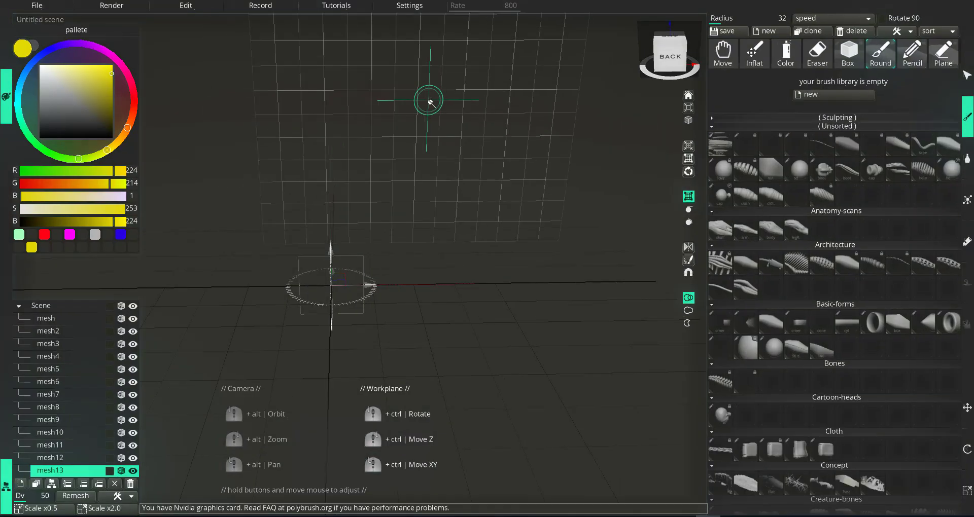
click(406, 7)
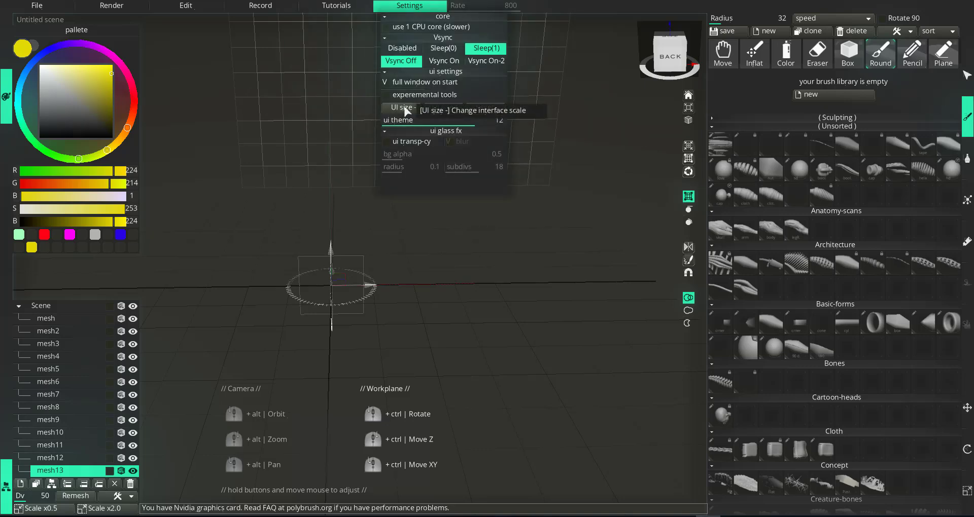
click(405, 108)
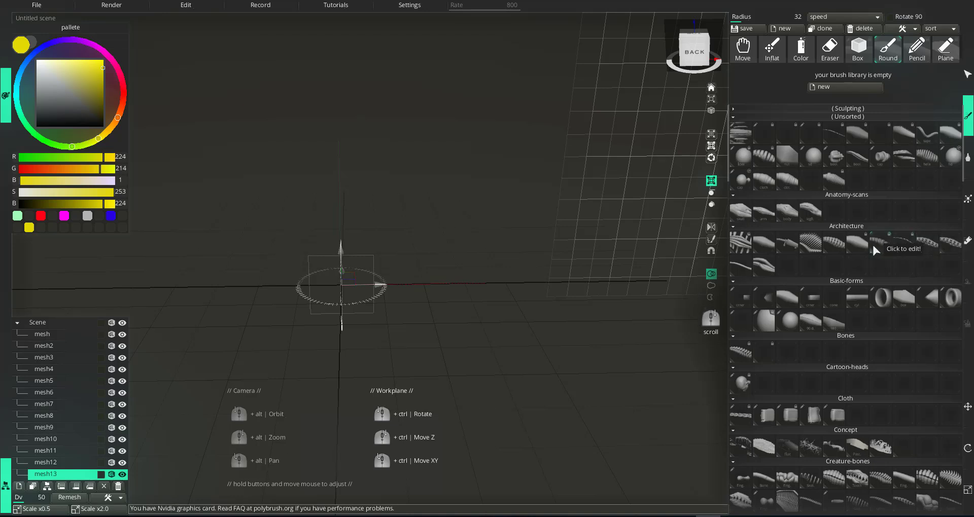
Step: Collapse the Unsorted and Anatomy-scans categories in the brush library
click(732, 116)
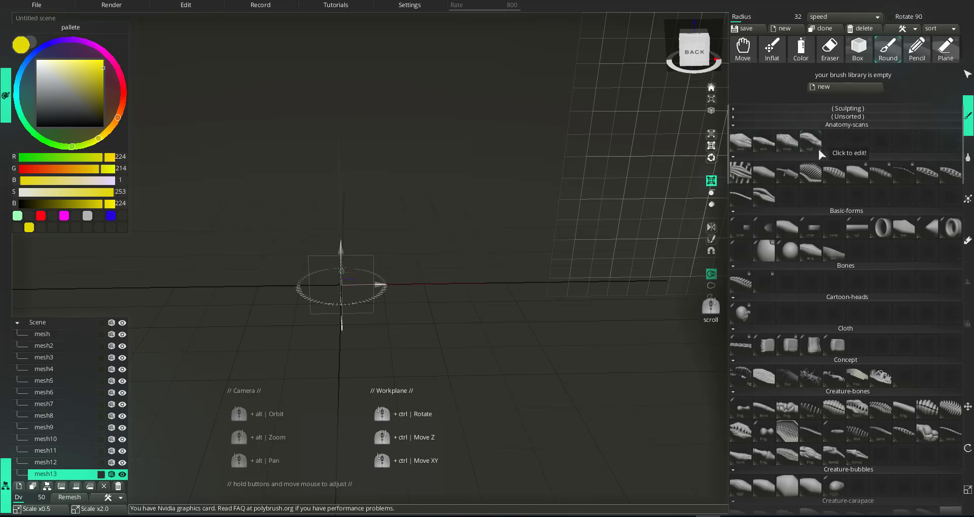
click(734, 125)
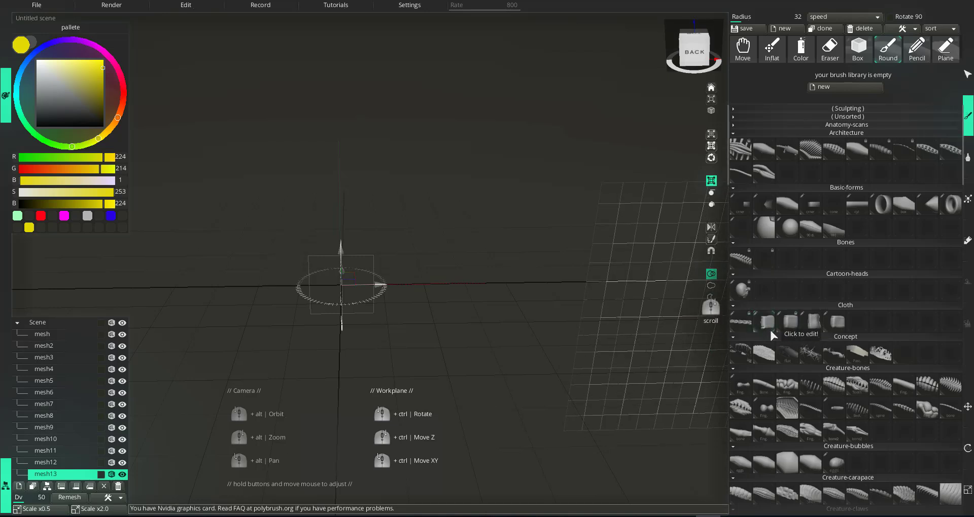
Step: Browse the brush library's categories from Concept through the Mechanic groups and back to Decoration and Furniture
mouse_move(843, 354)
right_down()
mouse_move(816, 93)
mouse_move(824, 336)
mouse_move(827, 127)
right_up()
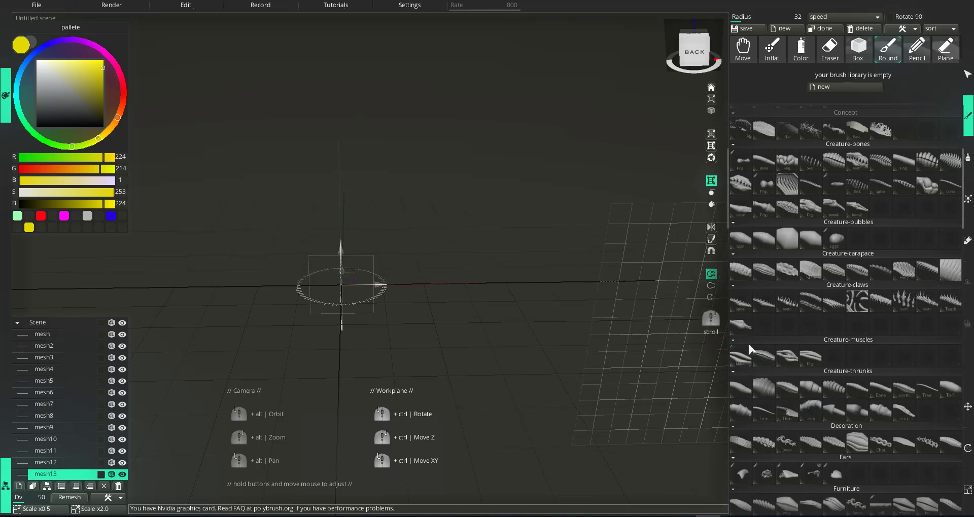
mouse_move(851, 355)
right_down()
mouse_move(866, 345)
mouse_move(842, 29)
right_up()
right_drag(831, 401, 826, 104)
scroll(824, 408, down, 6)
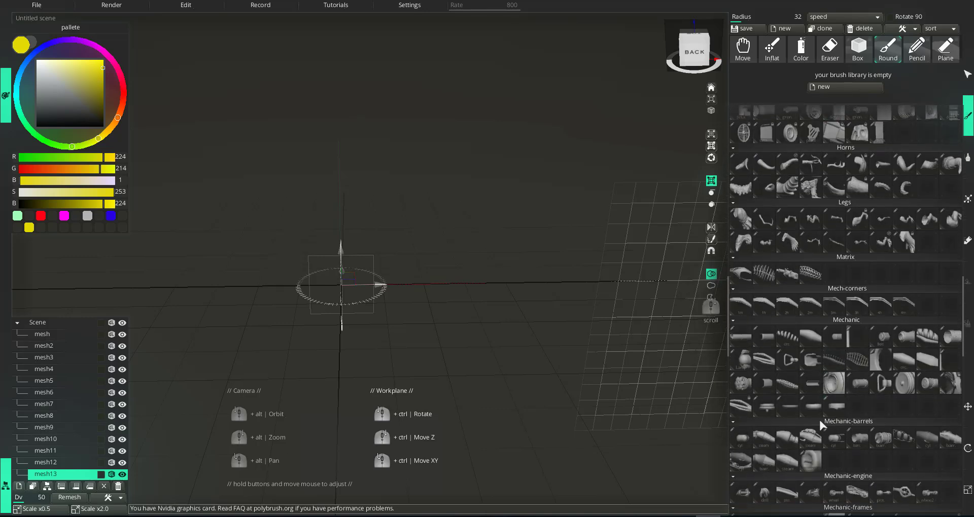
right_drag(830, 448, 784, 171)
mouse_move(867, 440)
right_down()
mouse_move(826, 104)
mouse_move(840, 444)
right_up()
scroll(840, 407, up, 5)
scroll(847, 293, up, 10)
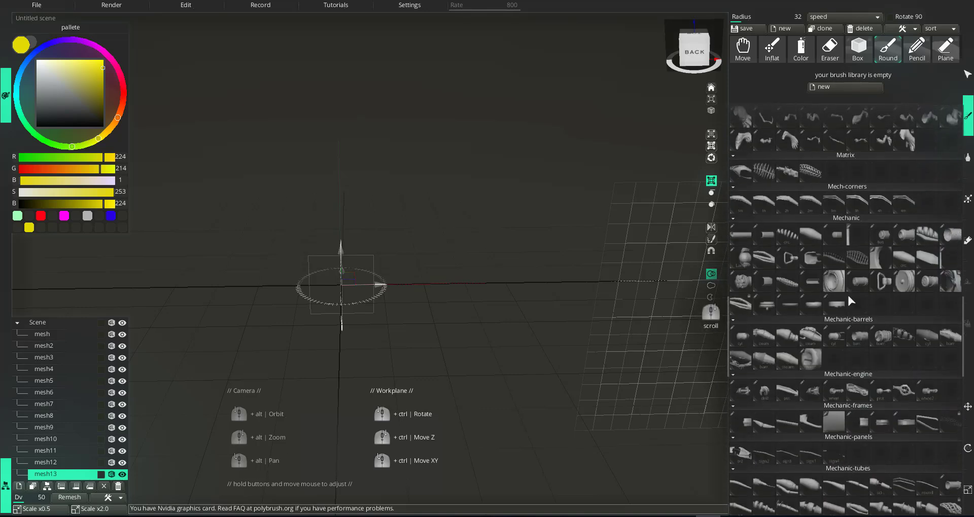
scroll(883, 378, up, 2)
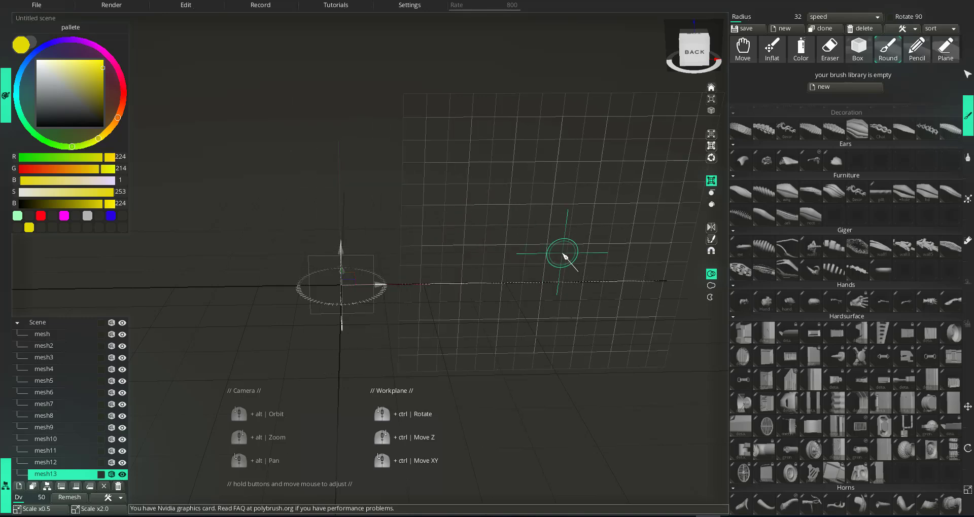
Step: Try a freehand stroke on the workplane with the third Furniture brush and undo it
click(786, 196)
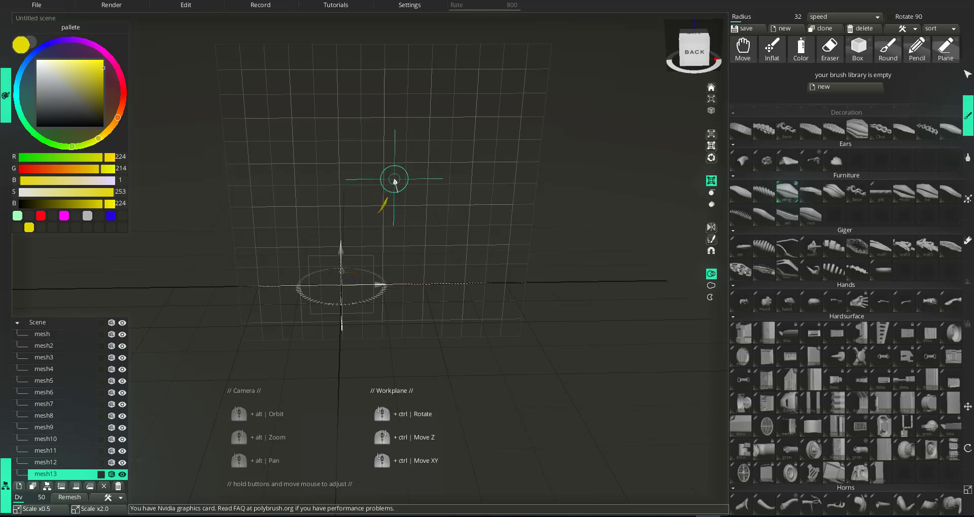
mouse_move(394, 181)
mouse_down()
mouse_move(455, 111)
mouse_move(487, 165)
mouse_move(446, 263)
mouse_move(519, 302)
mouse_move(600, 146)
mouse_move(686, 235)
mouse_move(587, 336)
mouse_move(591, 320)
mouse_up()
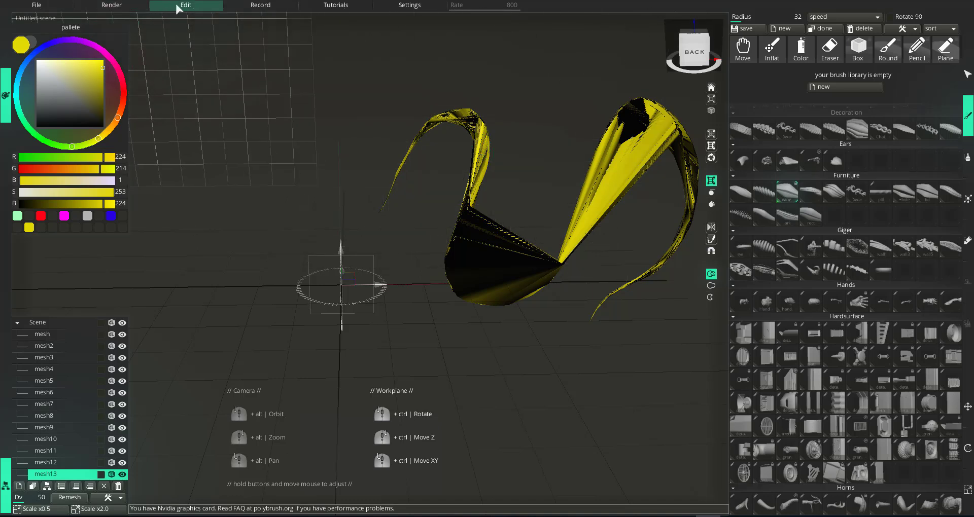
click(202, 6)
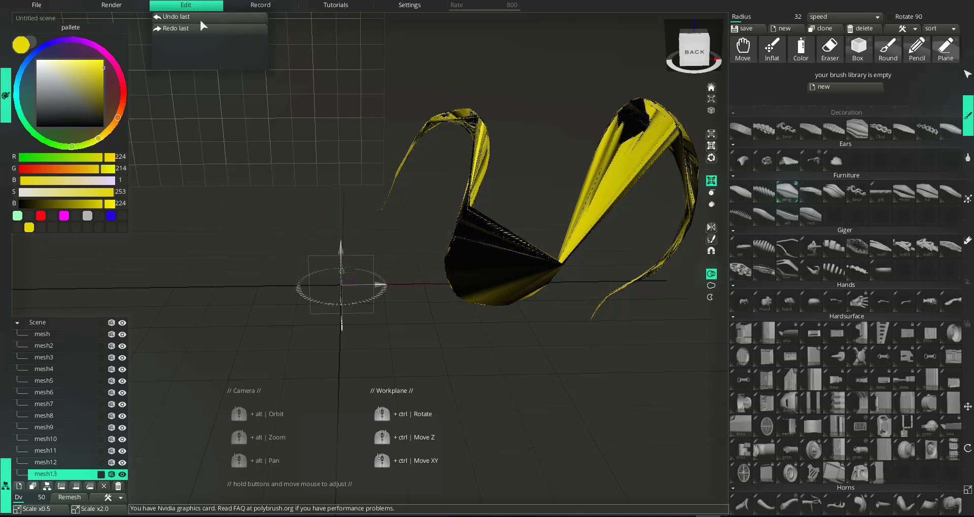
click(194, 15)
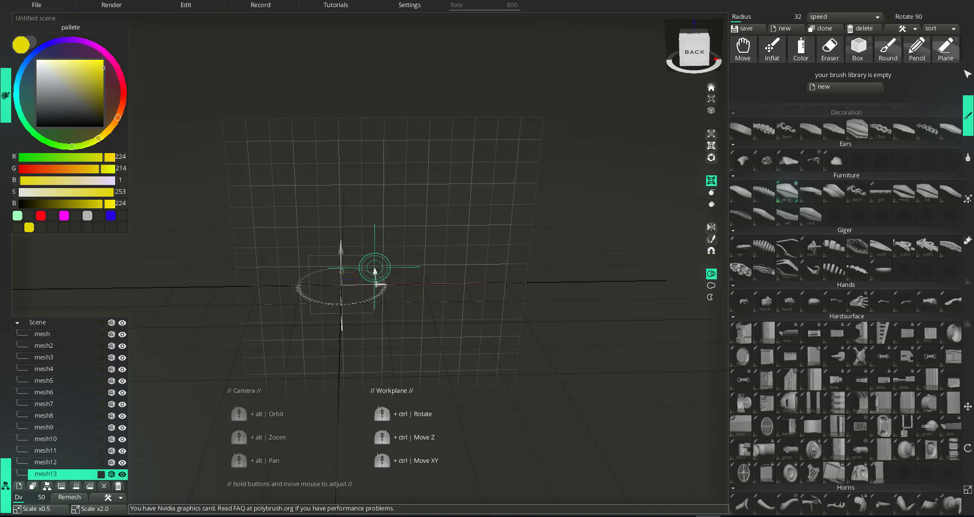
drag(374, 271, 611, 296)
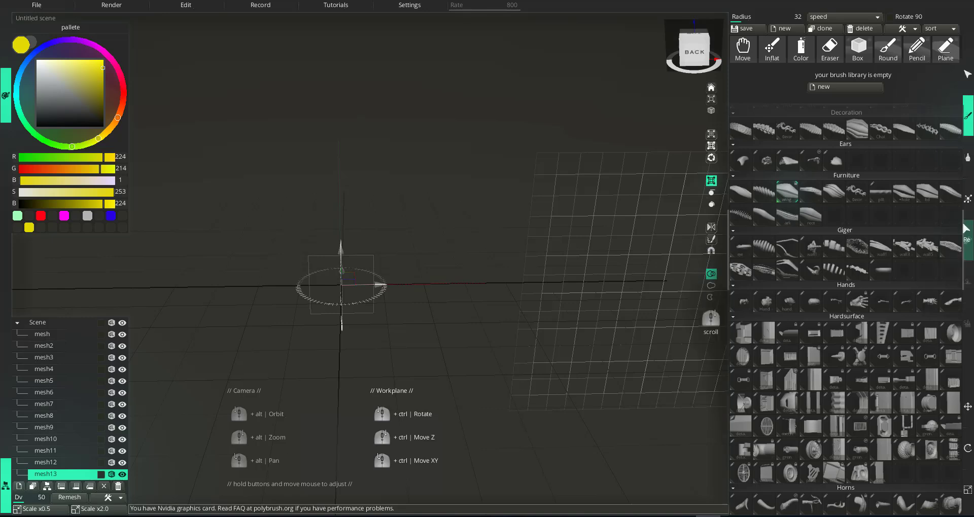
Step: Draw several separate curved yellow strokes across the workplane in mesh13 with the second Architecture brush
scroll(872, 137, up, 10)
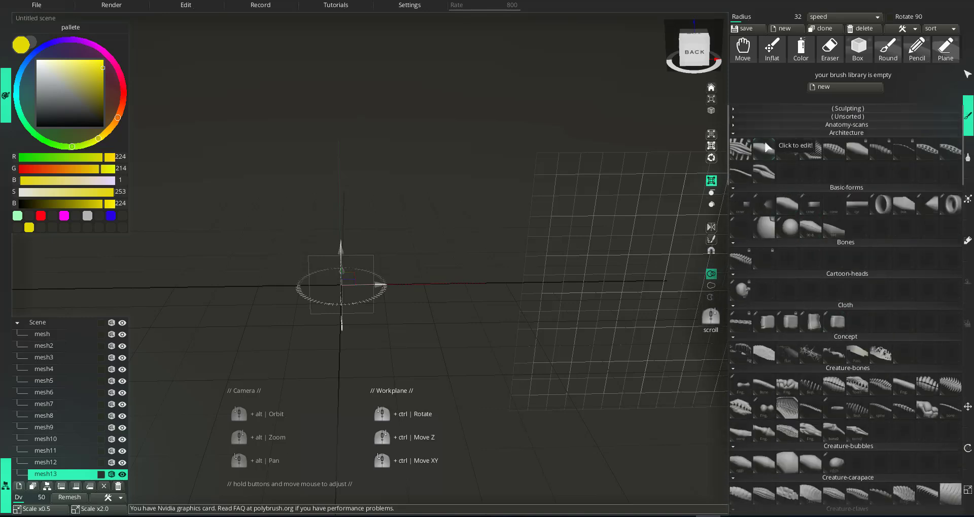
click(765, 151)
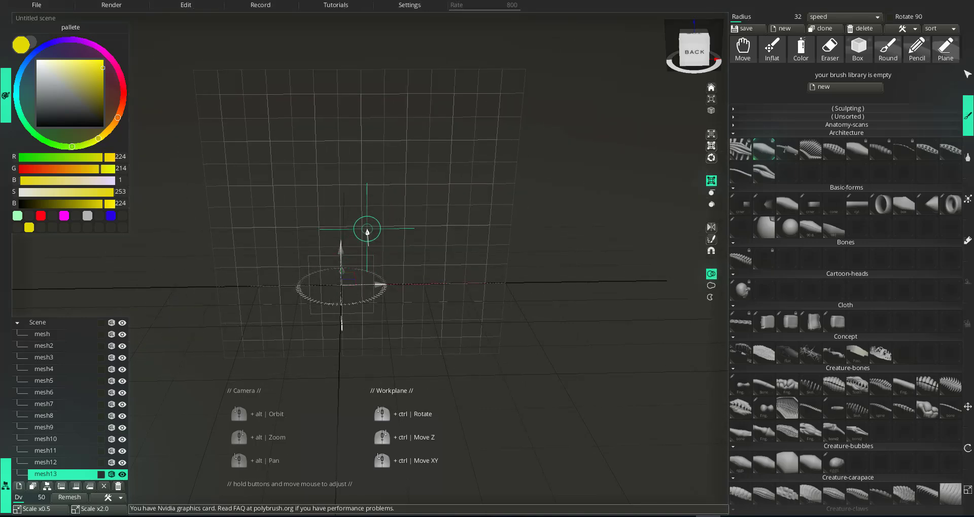
mouse_move(364, 250)
mouse_down()
mouse_move(365, 184)
mouse_move(426, 131)
mouse_move(441, 219)
mouse_move(432, 318)
mouse_move(528, 276)
mouse_move(576, 187)
mouse_move(614, 300)
mouse_up()
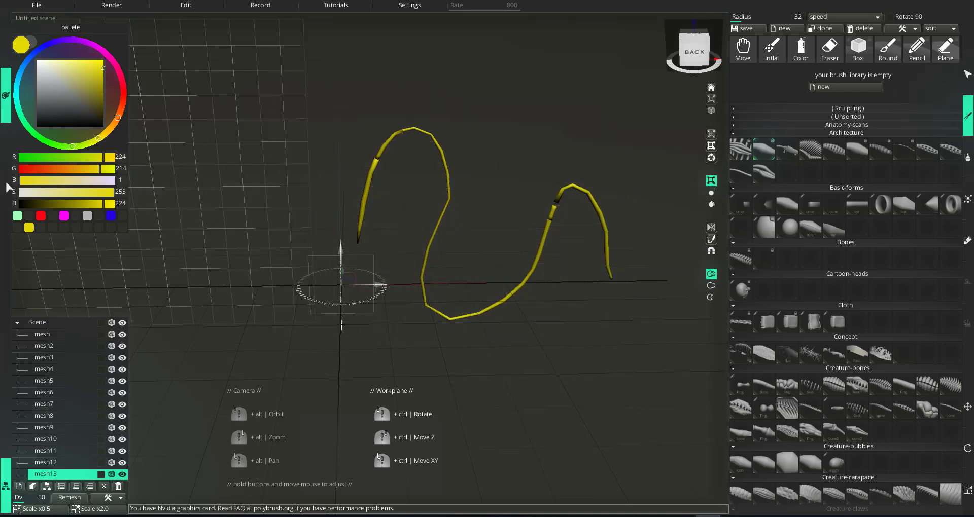
mouse_move(309, 222)
mouse_down()
mouse_move(472, 77)
mouse_move(488, 209)
mouse_up()
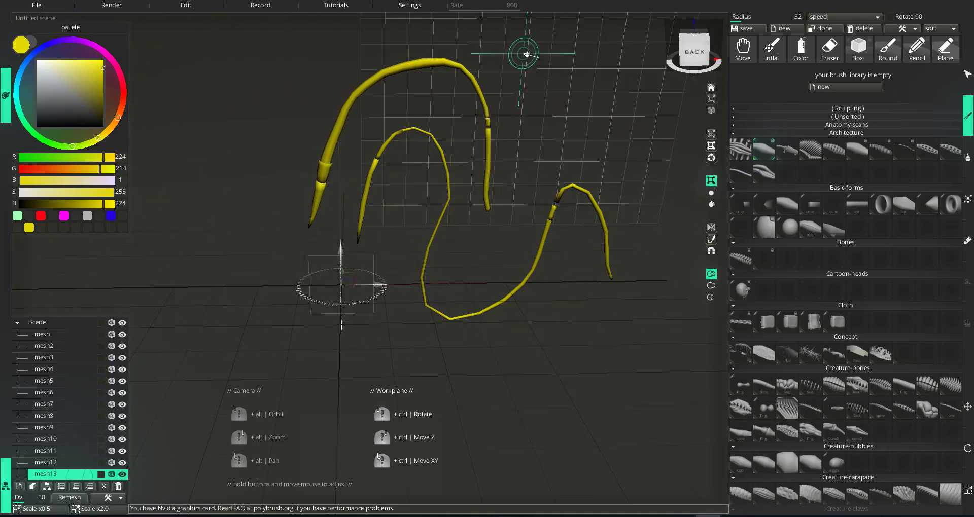
mouse_move(526, 54)
mouse_down()
mouse_move(522, 197)
mouse_move(490, 269)
mouse_up()
mouse_move(575, 165)
mouse_down()
mouse_move(666, 180)
mouse_move(552, 301)
mouse_up()
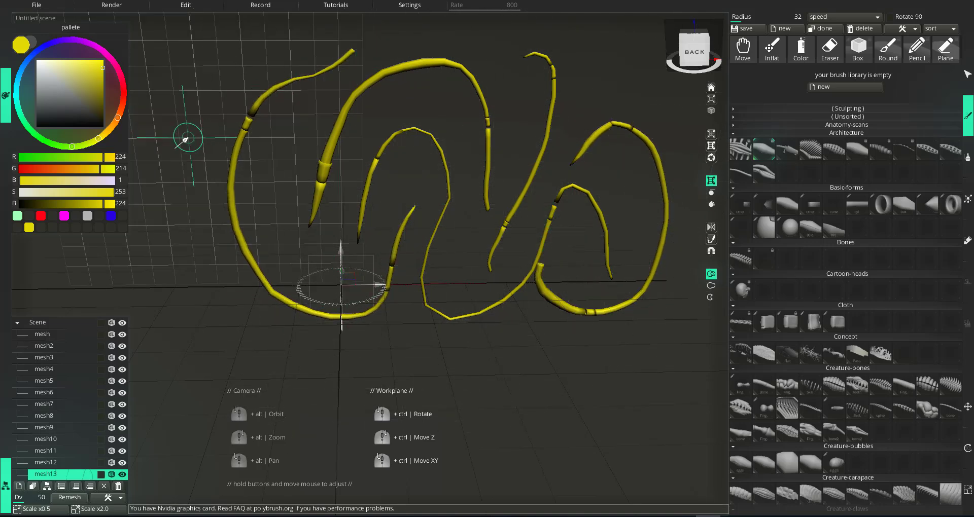
Step: Reposition the workplane in depth and draw a looping yellow stroke over the upper part of the existing curves
mouse_move(271, 270)
alt+mouse_down()
mouse_move(208, 287)
mouse_move(396, 284)
mouse_move(243, 269)
mouse_move(228, 223)
mouse_move(228, 284)
mouse_move(263, 238)
mouse_move(305, 284)
mouse_move(261, 253)
mouse_move(322, 218)
alt+mouse_up()
ctrl+middle_drag(334, 207, 430, 260)
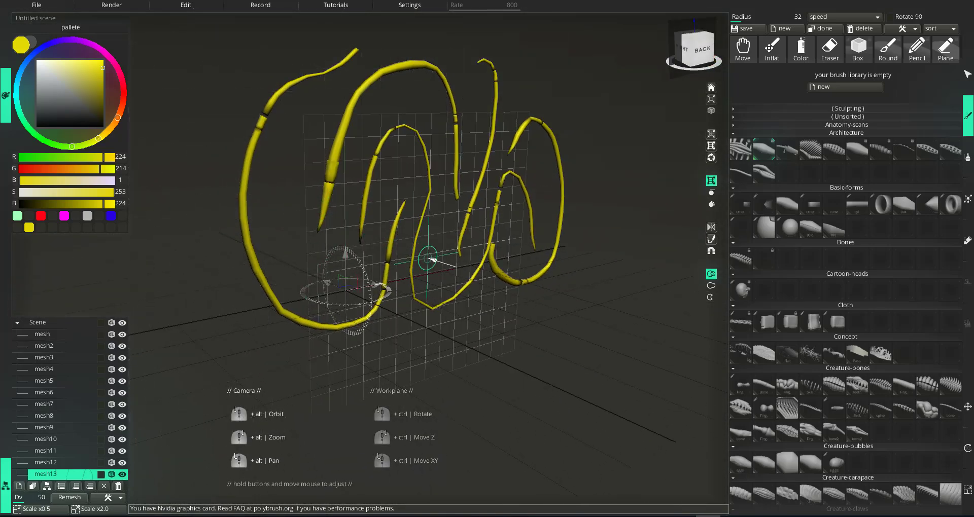
mouse_move(441, 290)
alt+right_down()
mouse_move(426, 304)
mouse_move(482, 263)
mouse_move(452, 286)
alt+right_up()
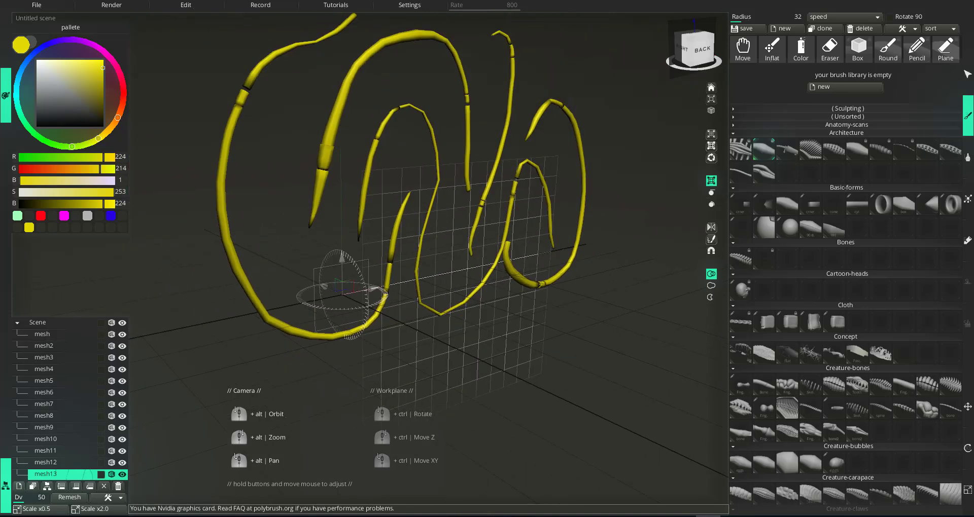
alt+drag(451, 286, 400, 259)
alt+middle_drag(487, 269, 438, 329)
ctrl+middle_drag(438, 329, 460, 230)
alt+drag(461, 231, 477, 241)
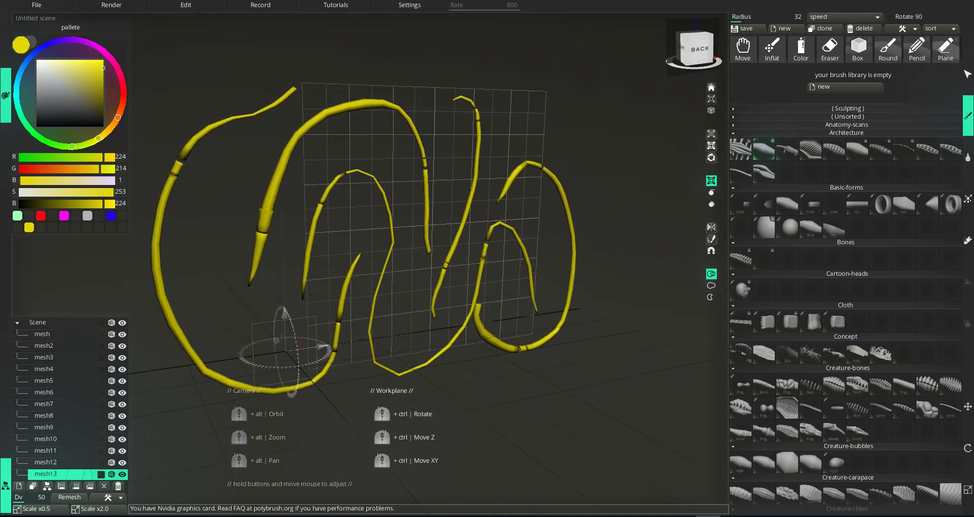
ctrl+middle_drag(446, 237, 384, 181)
mouse_move(365, 143)
mouse_down()
mouse_move(373, 147)
mouse_move(539, 39)
mouse_move(682, 260)
mouse_move(446, 197)
mouse_move(445, 76)
mouse_move(446, 199)
mouse_move(540, 155)
mouse_up()
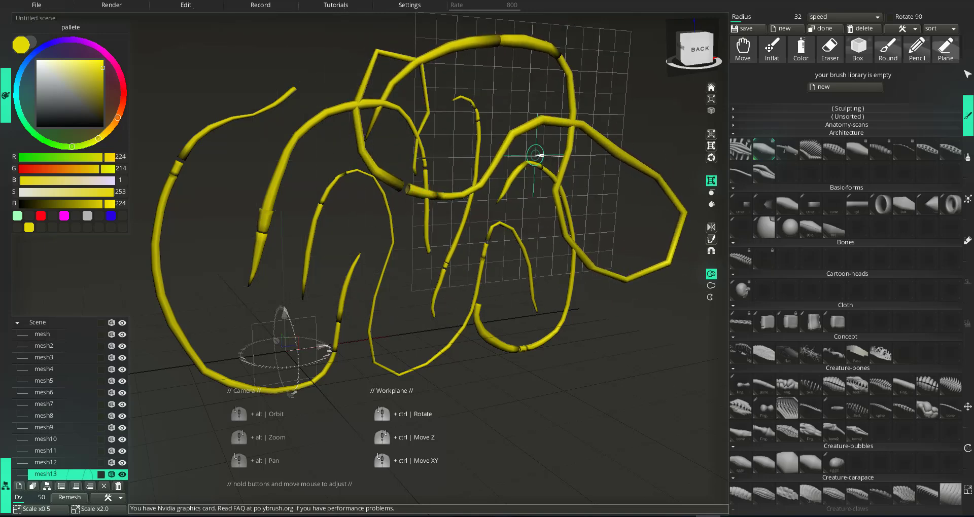
Step: Make mesh12 the active mesh and draw a yellow spiral in the empty space beside the existing strokes
alt+drag(571, 331, 564, 323)
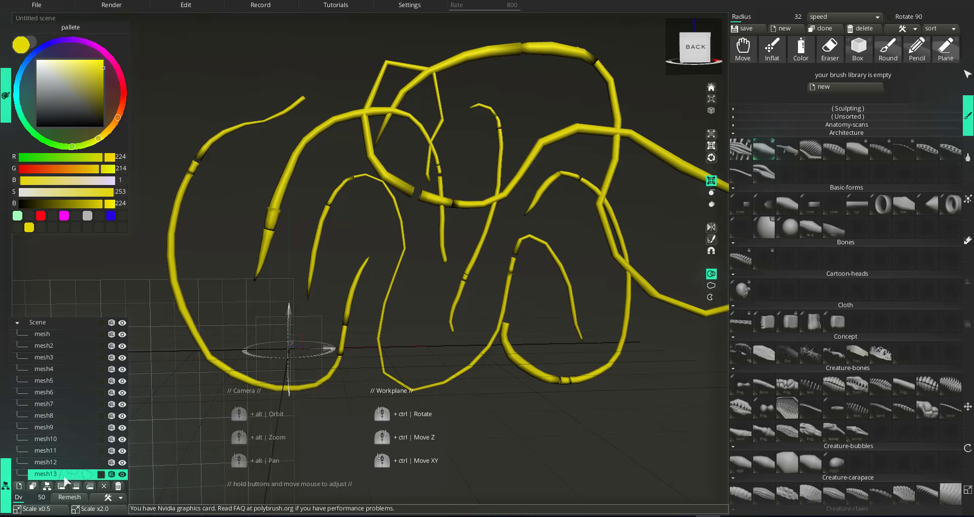
click(74, 462)
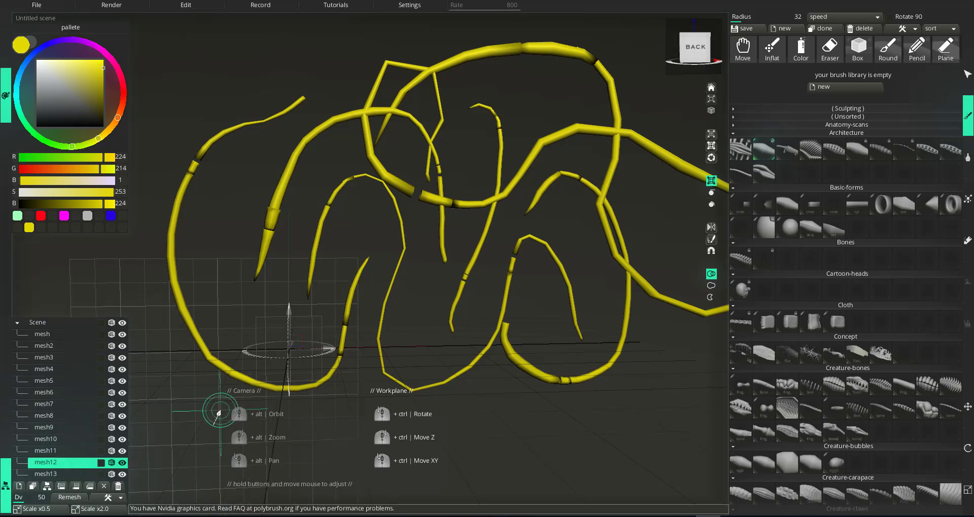
alt+drag(341, 330, 416, 329)
alt+middle_drag(533, 332, 537, 303)
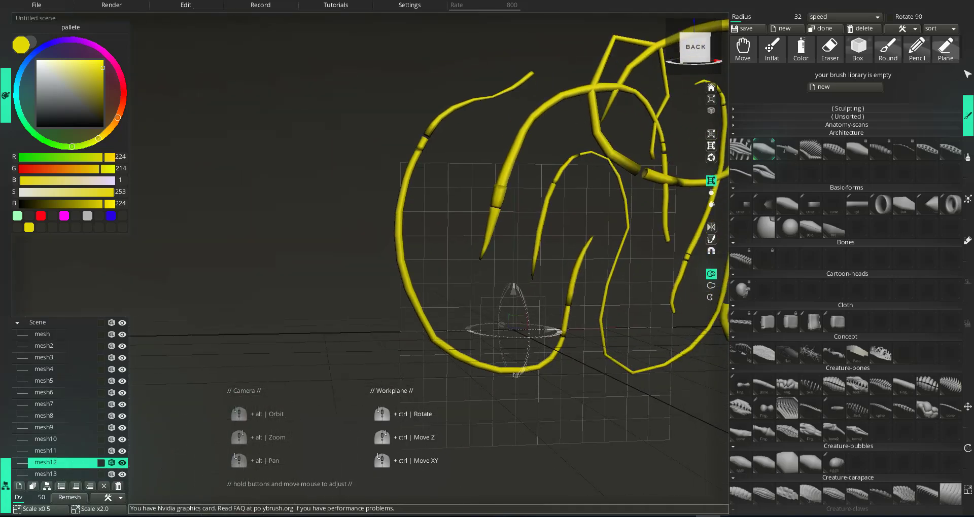
alt+right_drag(297, 314, 409, 307)
alt+drag(410, 307, 360, 270)
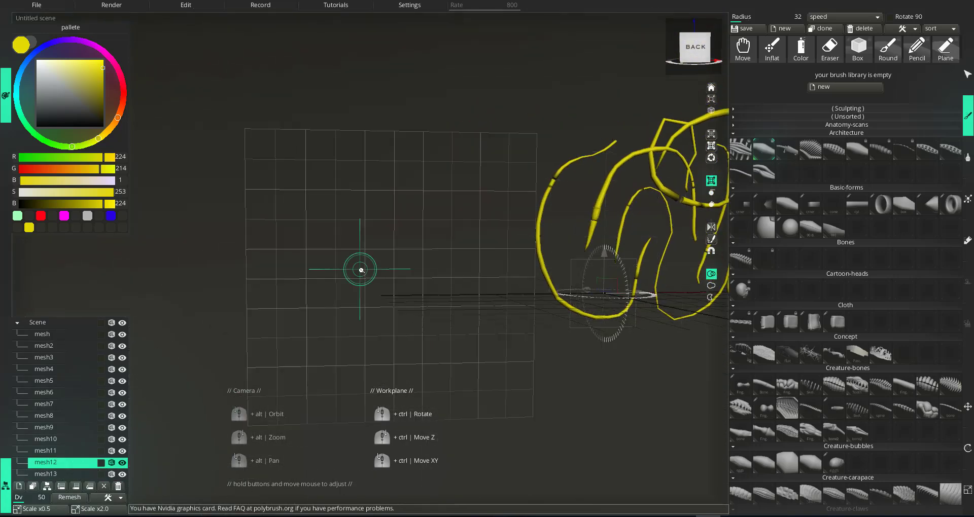
ctrl+middle_drag(360, 269, 350, 154)
mouse_move(350, 154)
mouse_down()
mouse_move(280, 340)
mouse_move(217, 195)
mouse_move(306, 232)
mouse_move(242, 233)
mouse_up()
Step: Apply the stored blue swatch and draw a large blue curve around the yellow spiral in mesh12
mouse_move(372, 89)
mouse_down()
mouse_move(142, 144)
mouse_move(539, 333)
mouse_move(373, 134)
mouse_move(393, 203)
mouse_up()
click(110, 215)
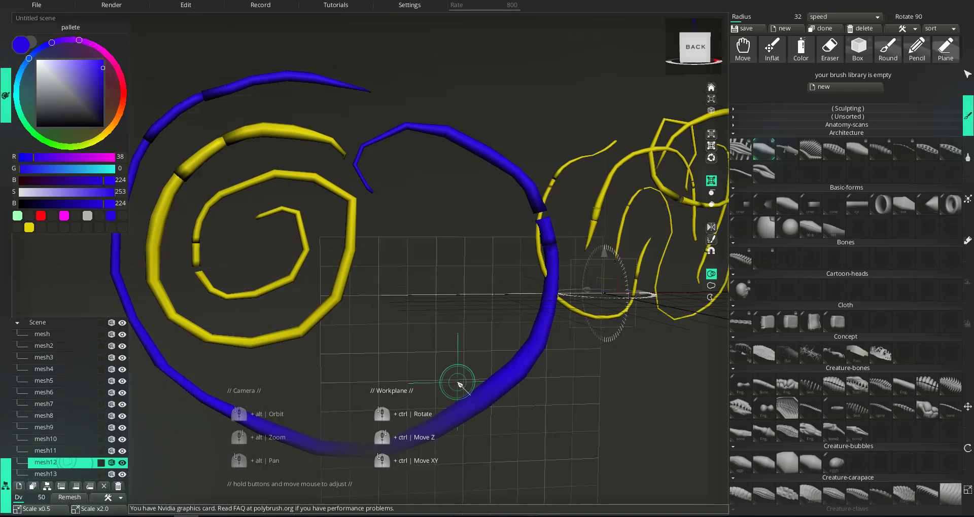
alt+middle_drag(472, 366, 439, 361)
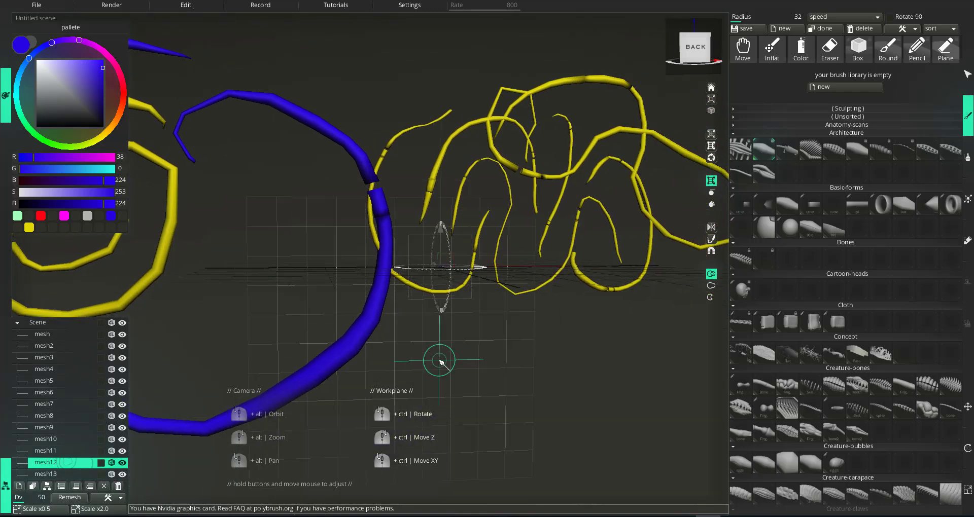
Step: Toggle the visibility of mesh13 off and back on in the scene list
click(122, 475)
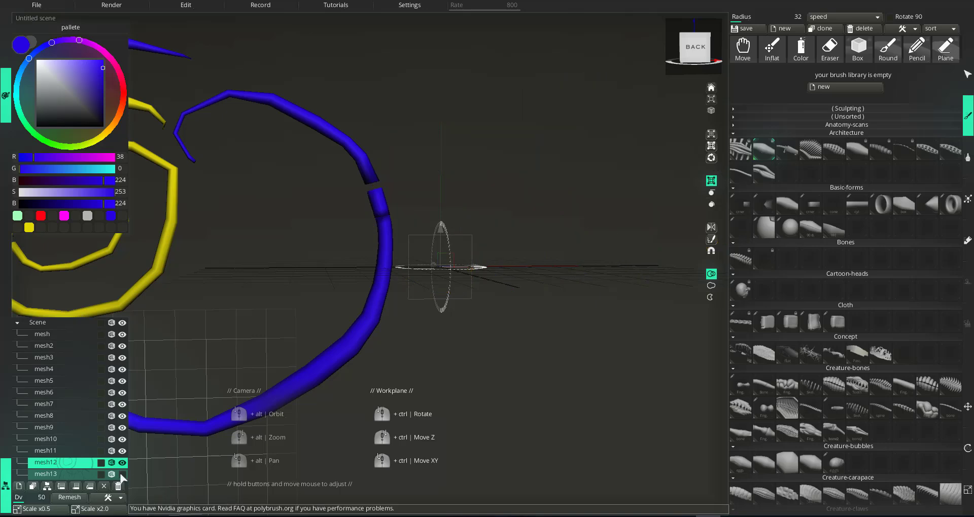
click(123, 475)
click(123, 475)
click(123, 474)
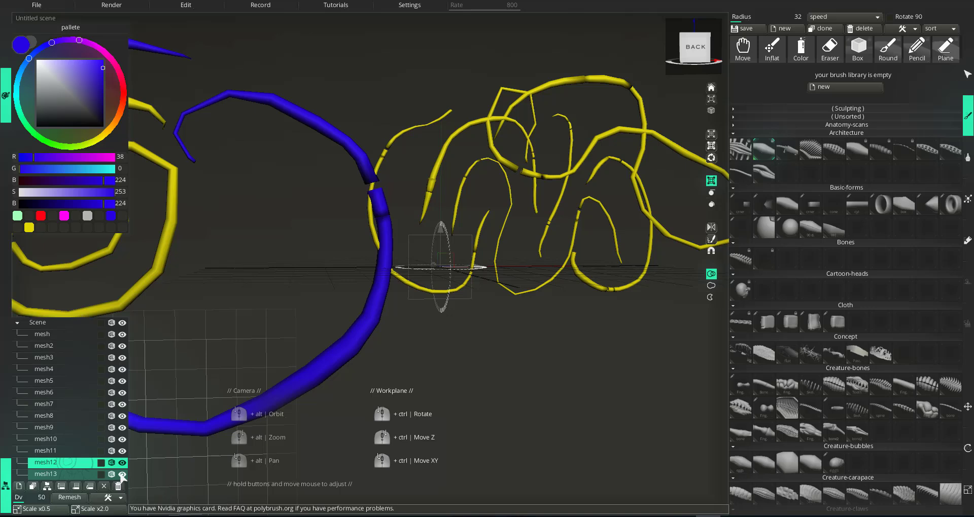
Step: Open the second Architecture brush for editing and display its stroke settings
alt+middle_drag(300, 374, 335, 385)
alt+right_drag(335, 385, 384, 355)
scroll(407, 373, down, 3)
alt+drag(407, 373, 422, 266)
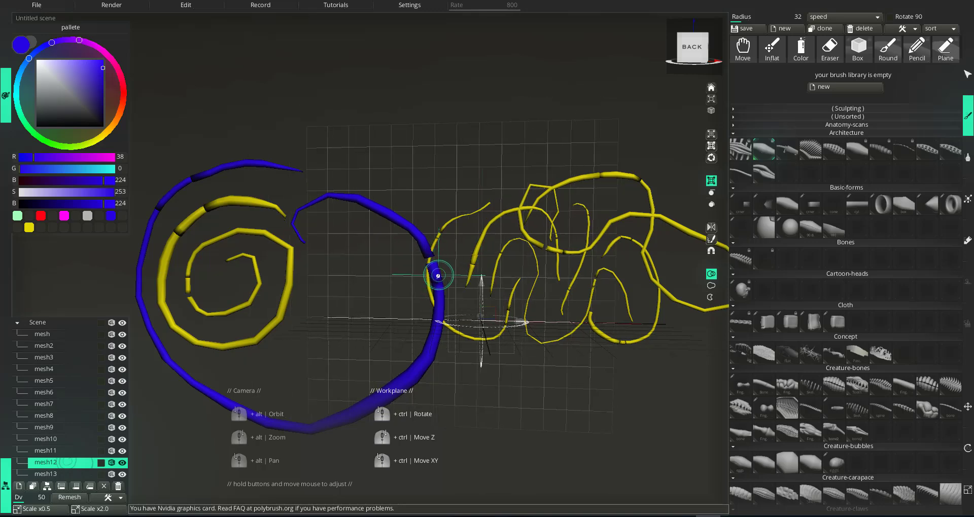
mouse_move(341, 318)
alt+mouse_down()
mouse_move(315, 311)
mouse_move(348, 310)
alt+mouse_up()
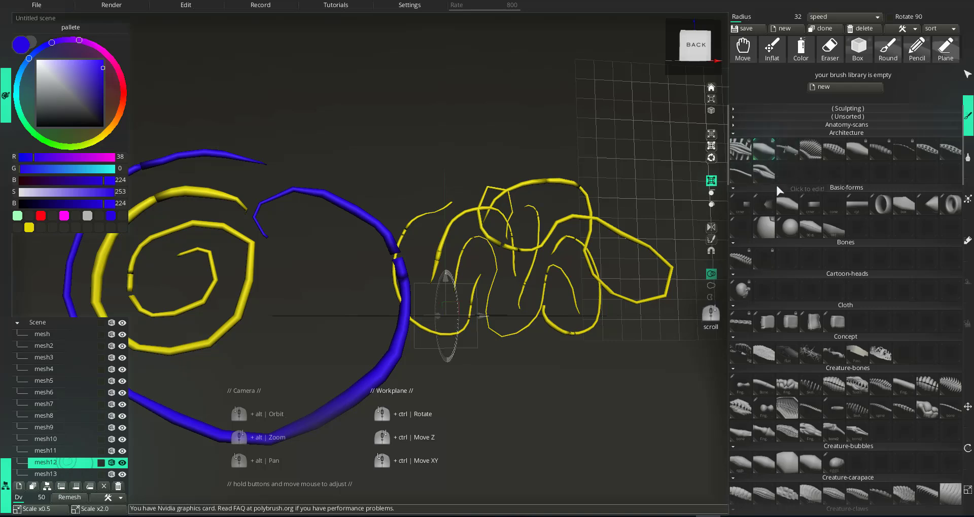
click(772, 149)
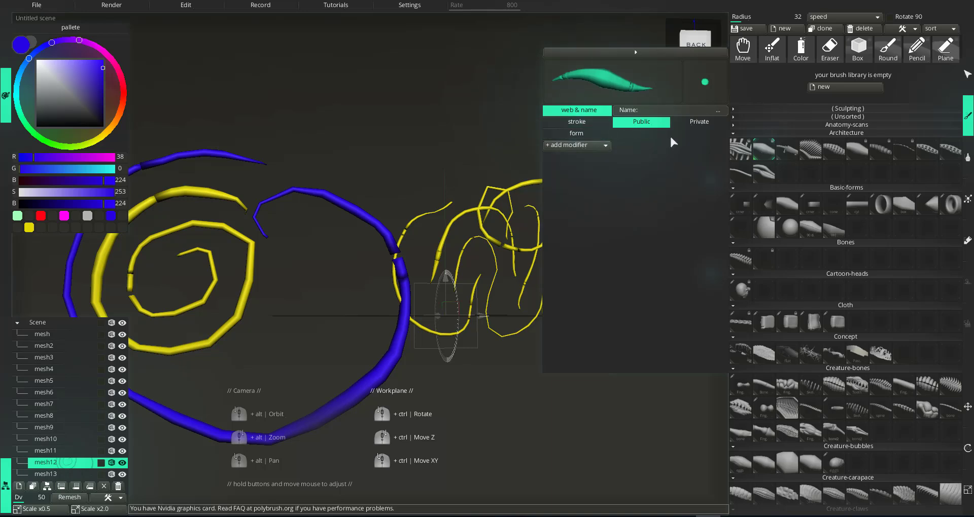
click(575, 122)
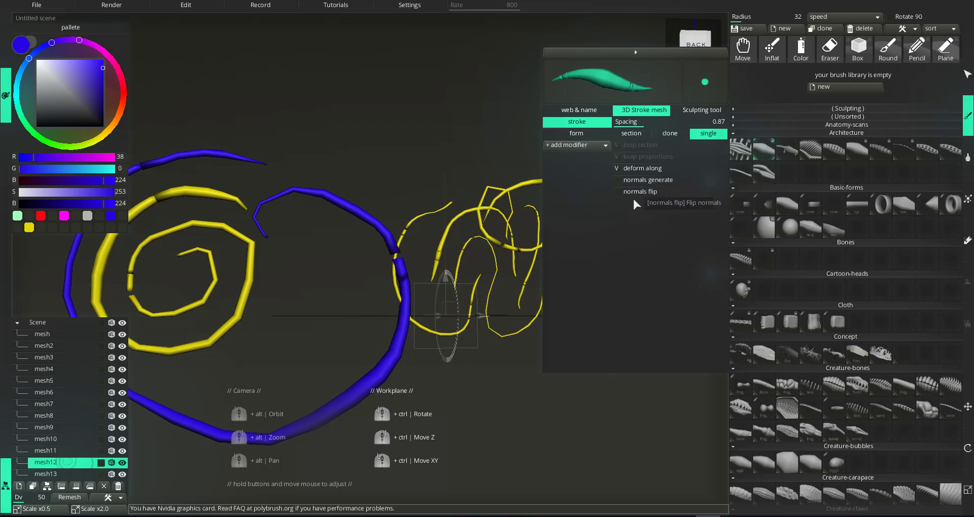
Step: Try the brush's clone and section stroke modes and the Sculpting tool type at radius 87, returning to 3D Stroke mesh
click(665, 137)
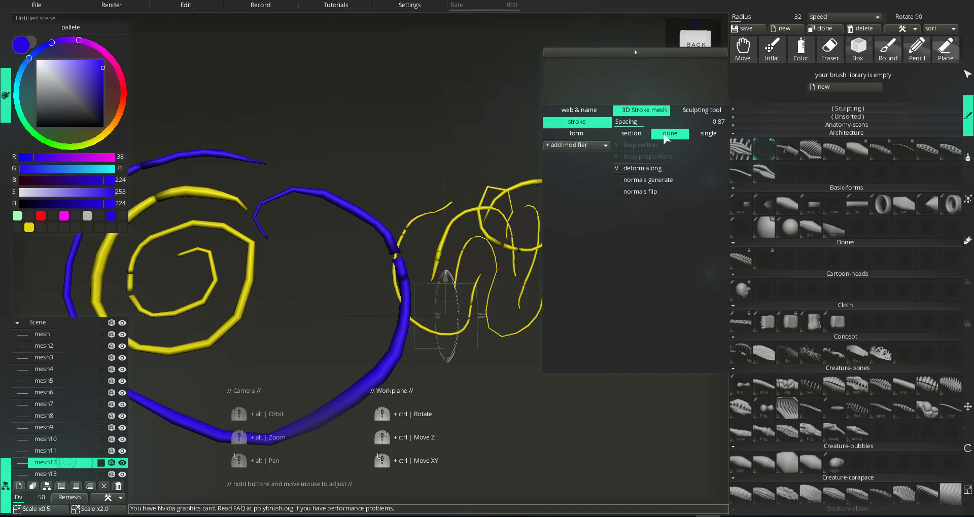
click(637, 135)
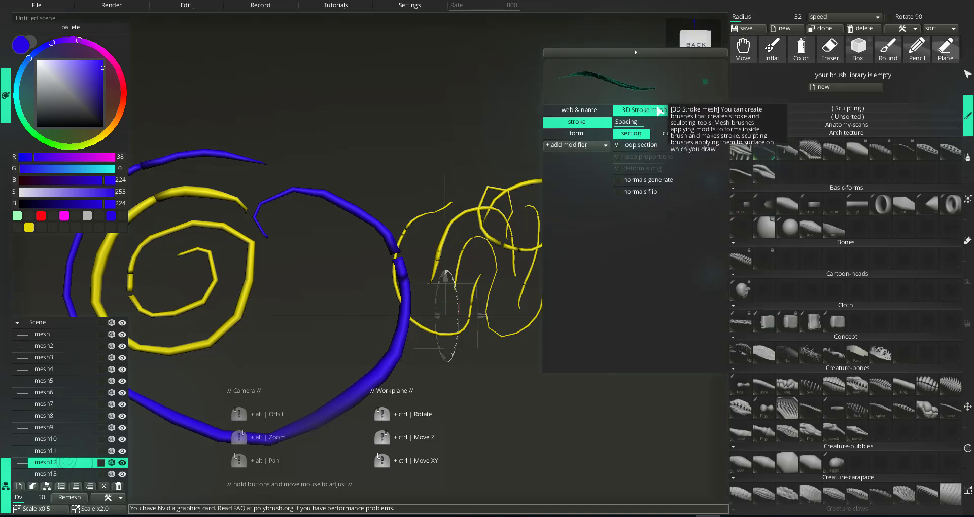
click(702, 111)
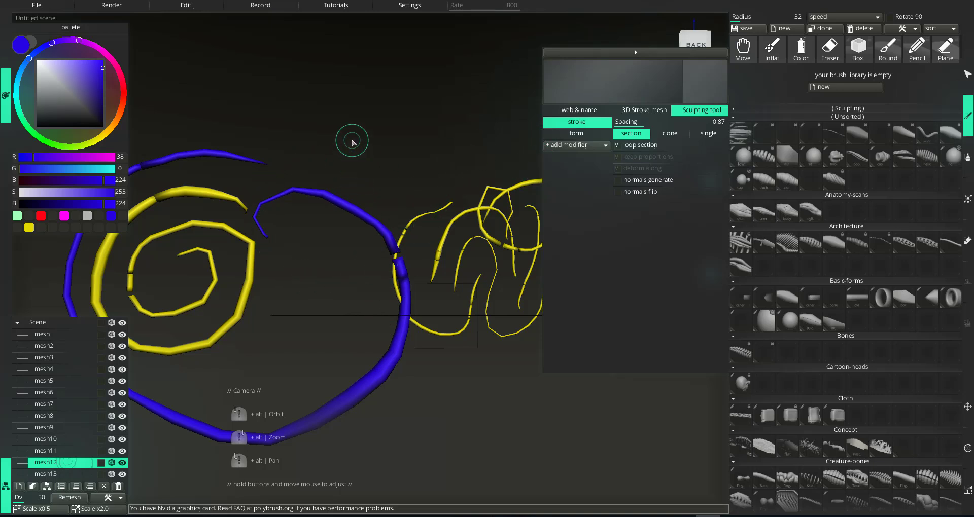
mouse_move(333, 141)
right_down()
mouse_move(393, 151)
mouse_move(350, 148)
mouse_move(361, 138)
right_up()
click(643, 110)
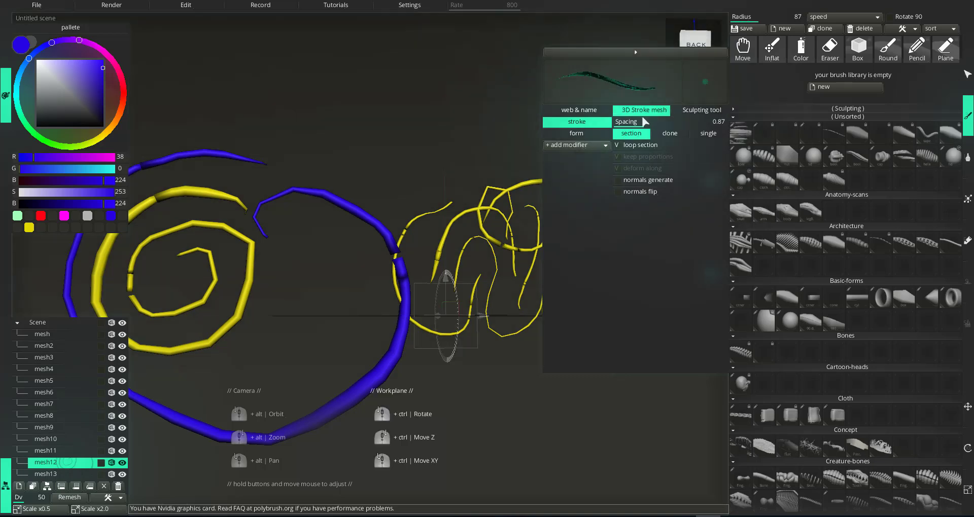
Step: Add a Symmetry modifier to the brush and open the modifier's settings
click(591, 145)
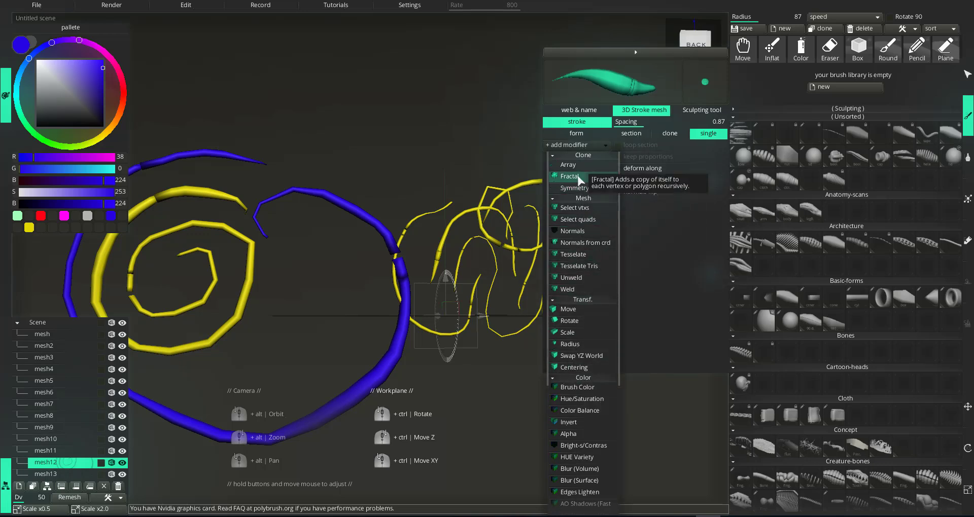
click(651, 224)
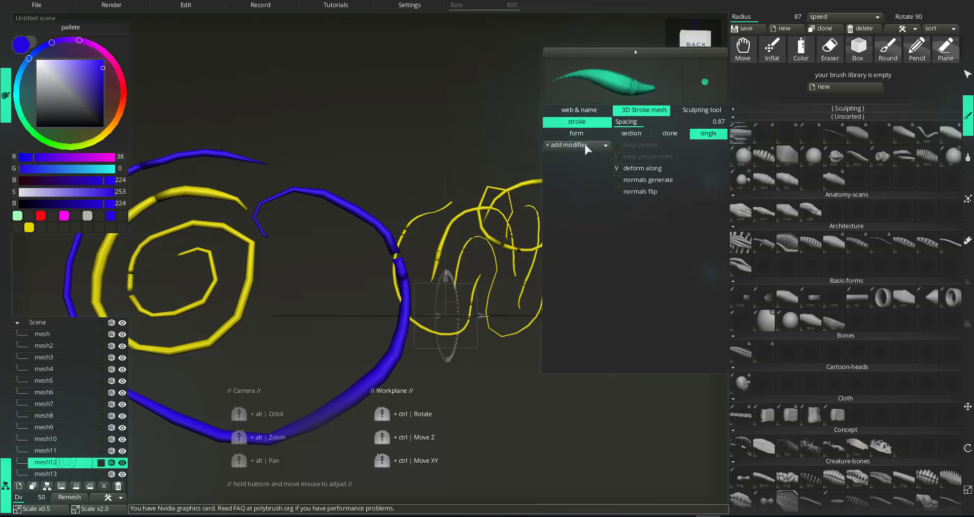
click(587, 147)
click(578, 191)
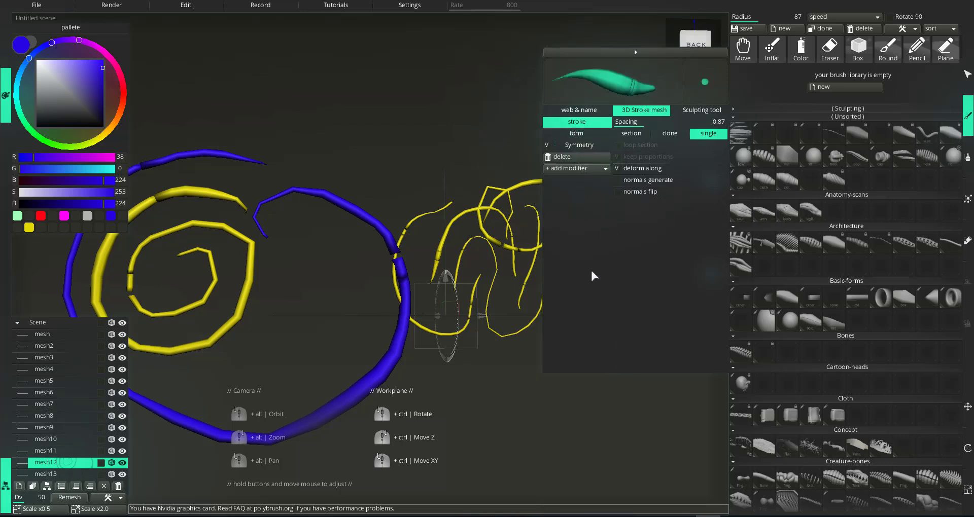
click(586, 147)
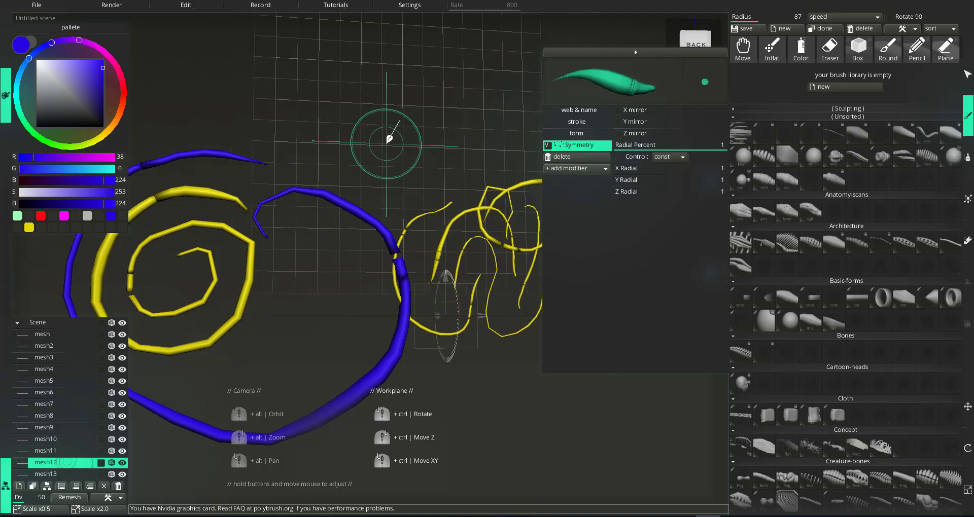
Step: Try different Y Radial counts in the Symmetry modifier, ending at 21
alt+middle_drag(380, 157, 293, 211)
alt+right_drag(293, 211, 560, 367)
alt+drag(294, 187, 407, 226)
mouse_move(406, 226)
alt+right_down()
mouse_move(413, 234)
mouse_move(358, 160)
alt+right_up()
alt+drag(358, 160, 388, 180)
alt+right_drag(387, 193, 357, 165)
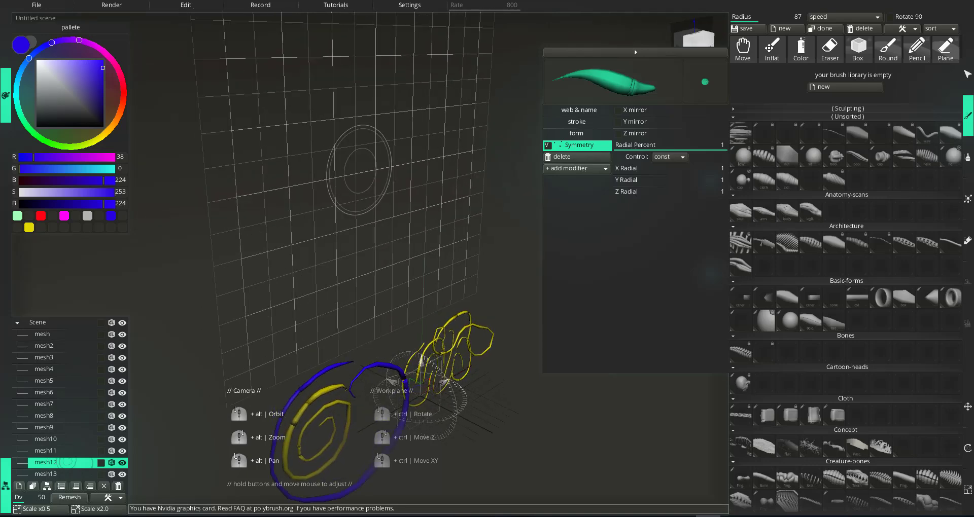
mouse_move(356, 165)
alt+mouse_down()
mouse_move(377, 175)
mouse_move(361, 184)
alt+mouse_up()
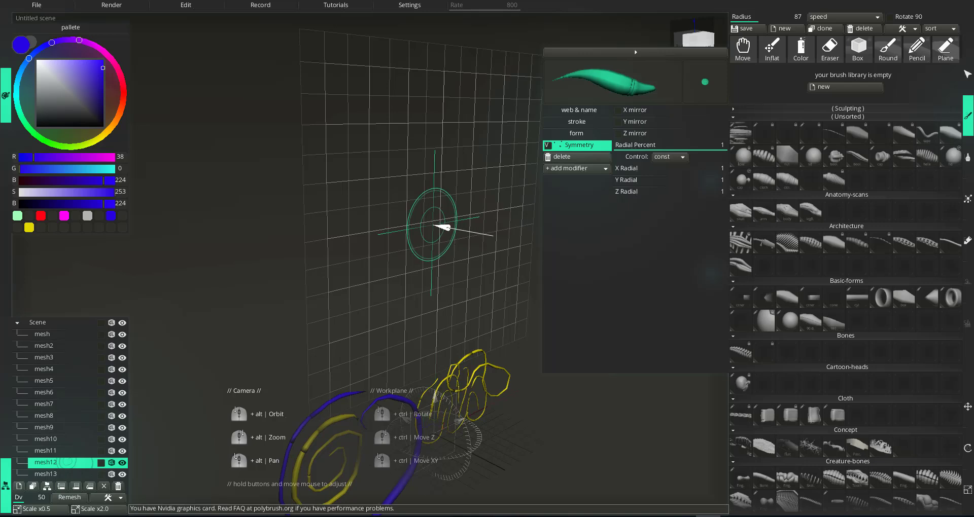
click(634, 181)
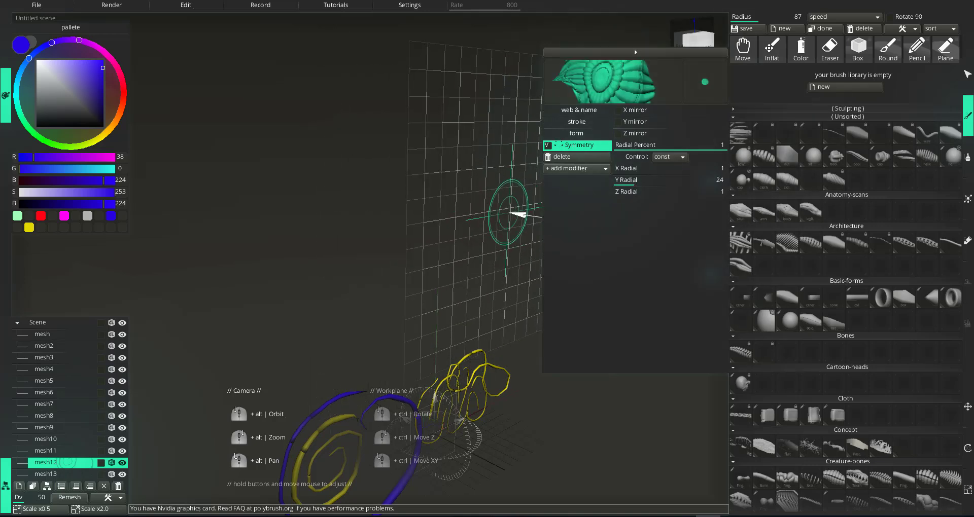
click(631, 184)
drag(632, 189, 619, 191)
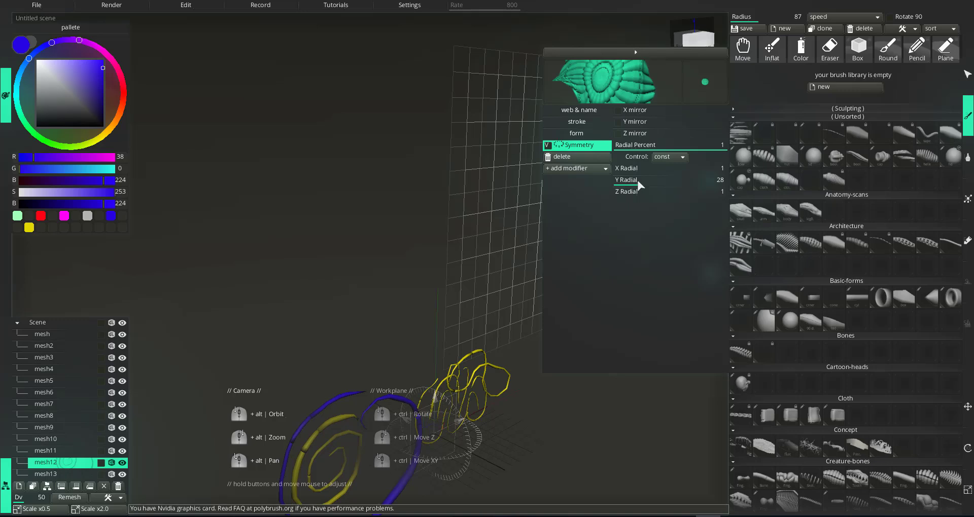
drag(641, 182, 622, 185)
Step: Try the Symmetry modifier's X Radial at 29 and return it to 1
drag(631, 190, 631, 173)
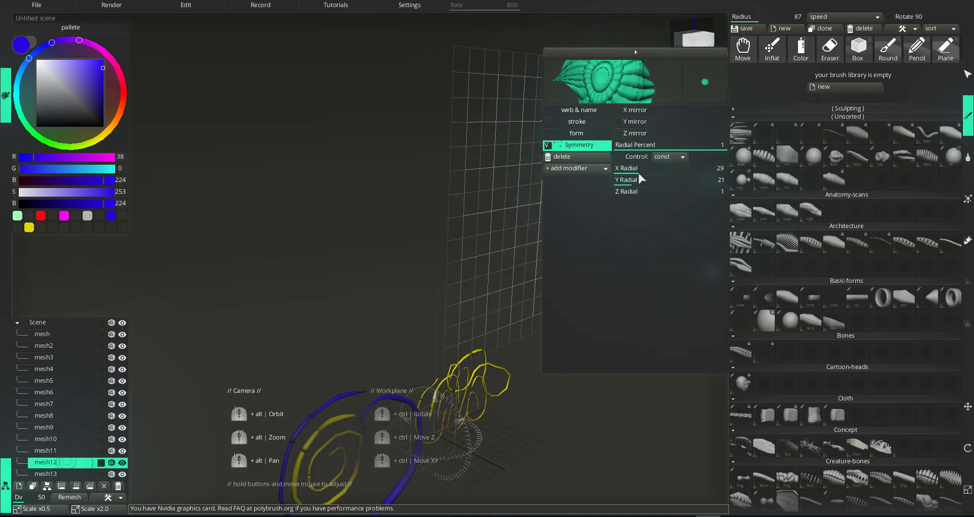
click(637, 172)
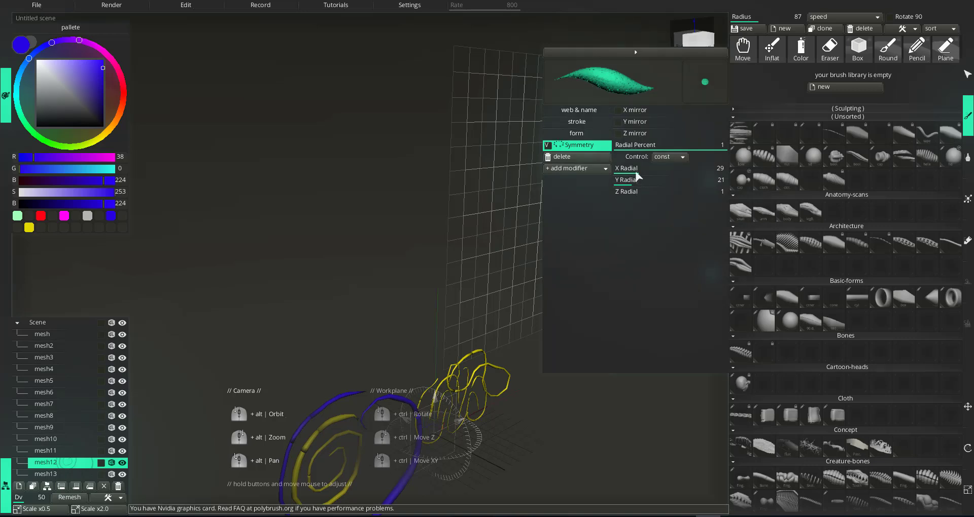
drag(636, 175, 600, 171)
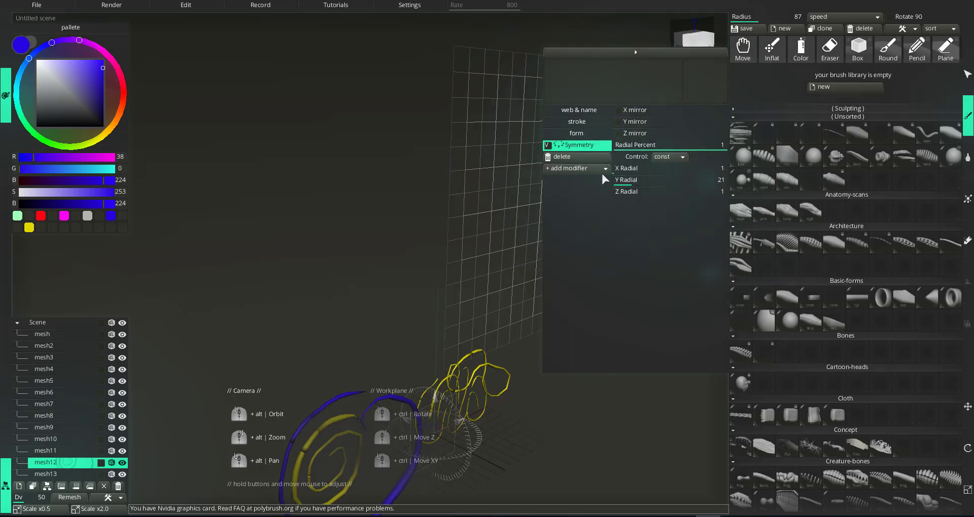
Step: Set the modifier's Y Radial to 11 and draw a curved blue stroke in mesh12 above the existing spiral
click(625, 187)
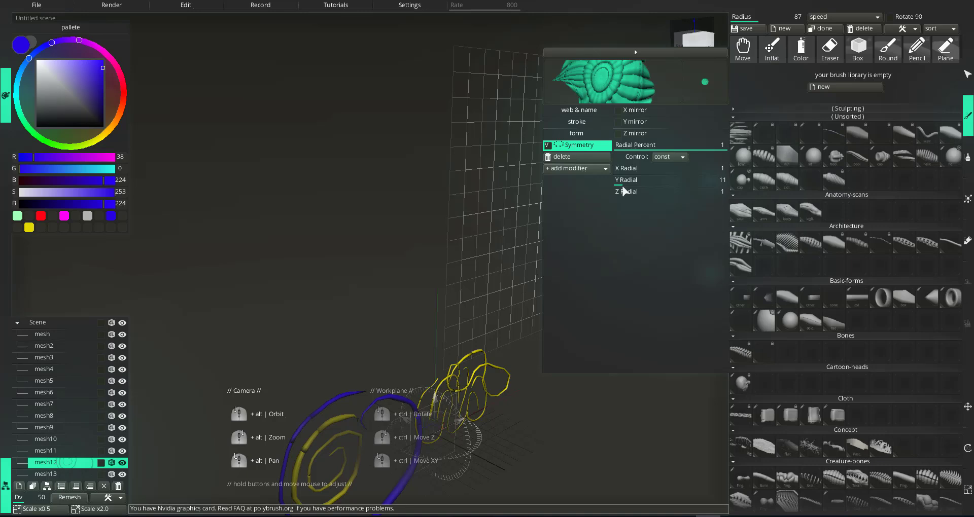
mouse_move(355, 210)
alt+middle_down()
mouse_move(365, 203)
mouse_move(378, 213)
alt+middle_up()
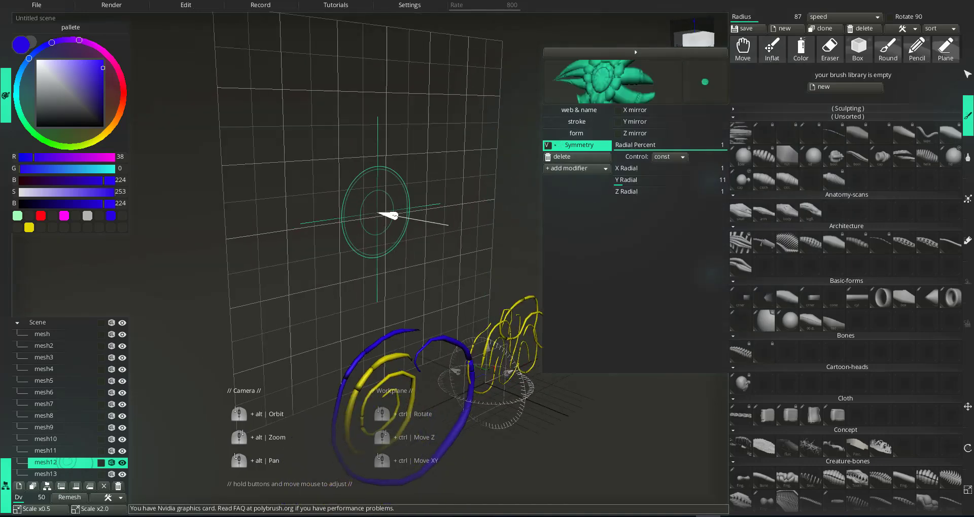
alt+right_drag(378, 213, 405, 195)
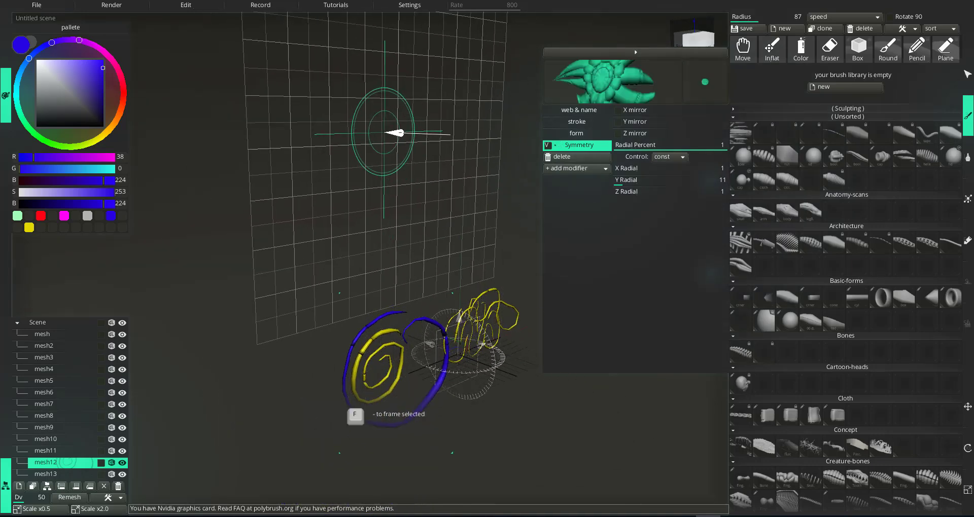
mouse_move(446, 115)
mouse_down()
mouse_move(446, 174)
mouse_move(465, 208)
mouse_move(481, 209)
mouse_move(355, 245)
mouse_up()
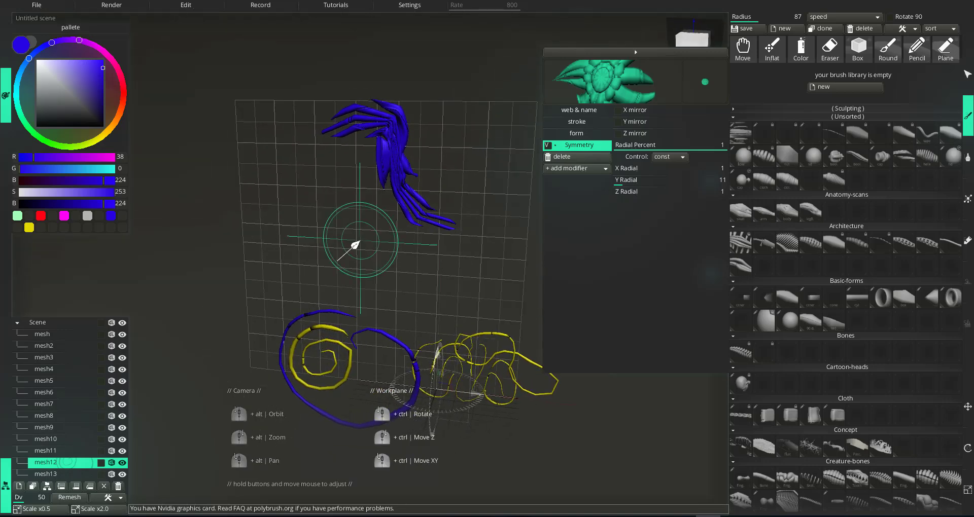
alt+right_drag(355, 245, 409, 130)
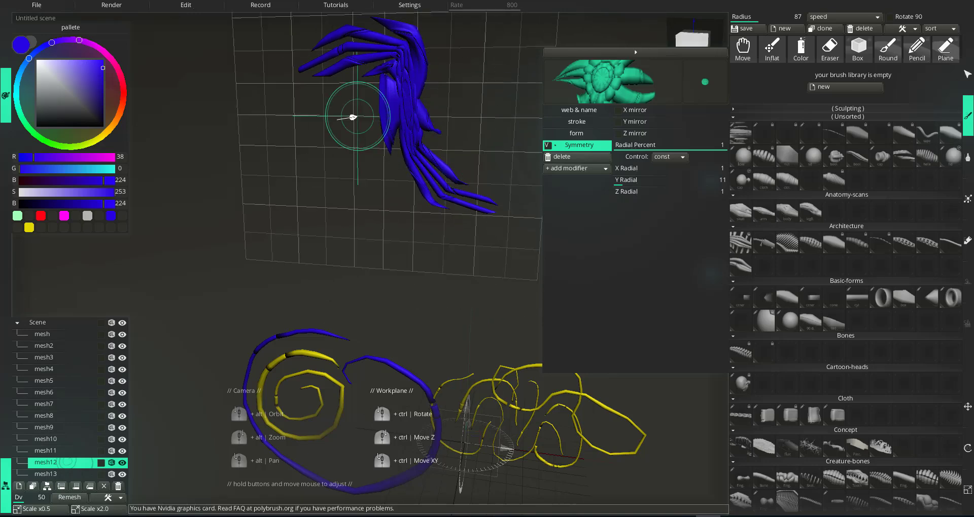
alt+drag(358, 117, 284, 71)
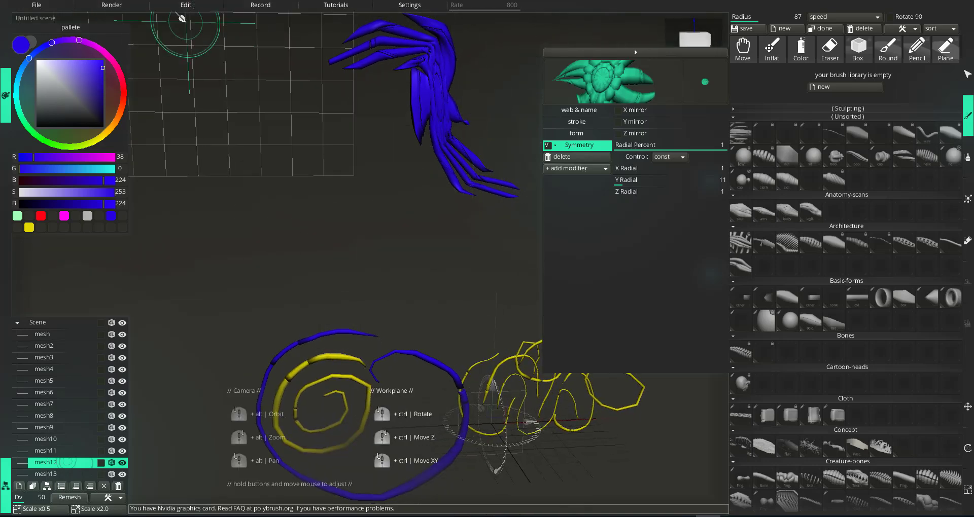
Step: Undo the last stroke and set the Symmetry modifier to X Radial 6 and Y Radial 1
click(185, 6)
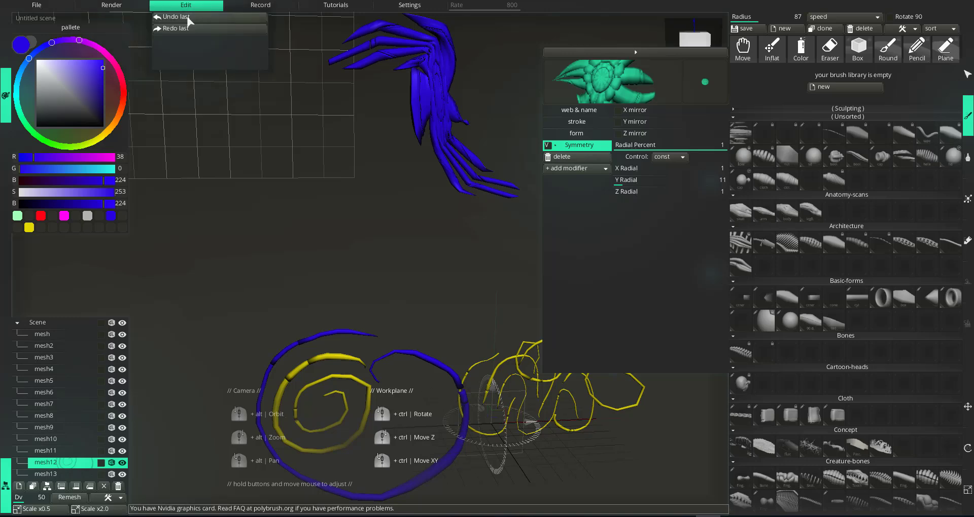
click(178, 16)
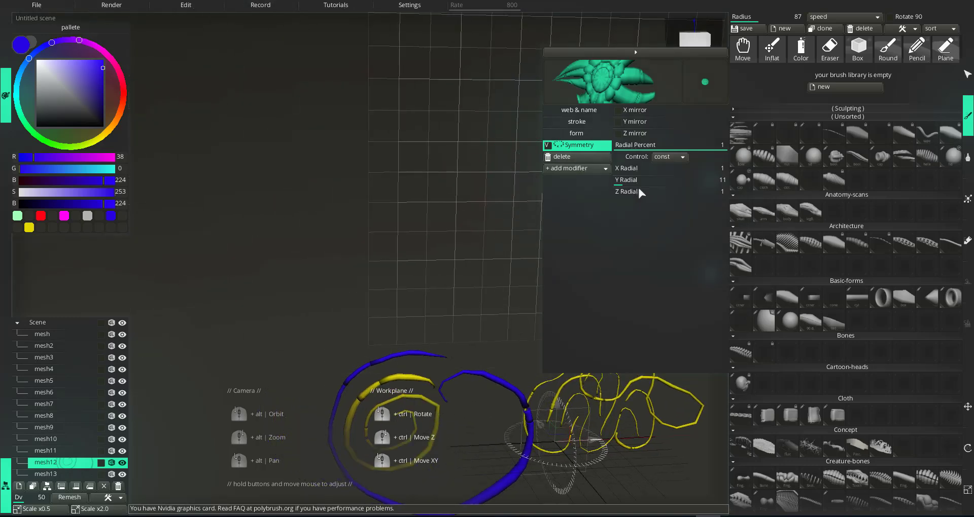
click(628, 174)
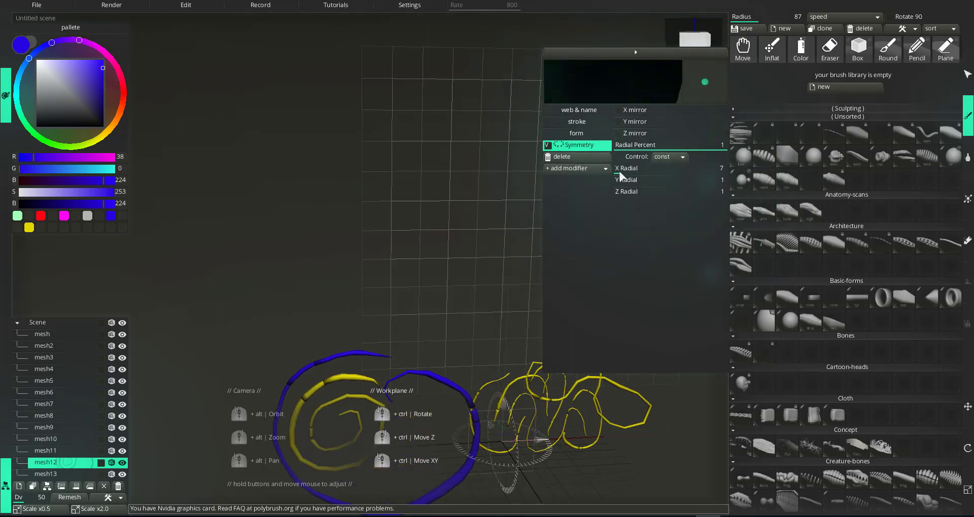
Step: Make mesh11 the active mesh and draw a large winding blue stroke above the spiral
click(51, 450)
mouse_move(349, 203)
alt+middle_down()
mouse_move(361, 201)
mouse_move(328, 196)
alt+middle_up()
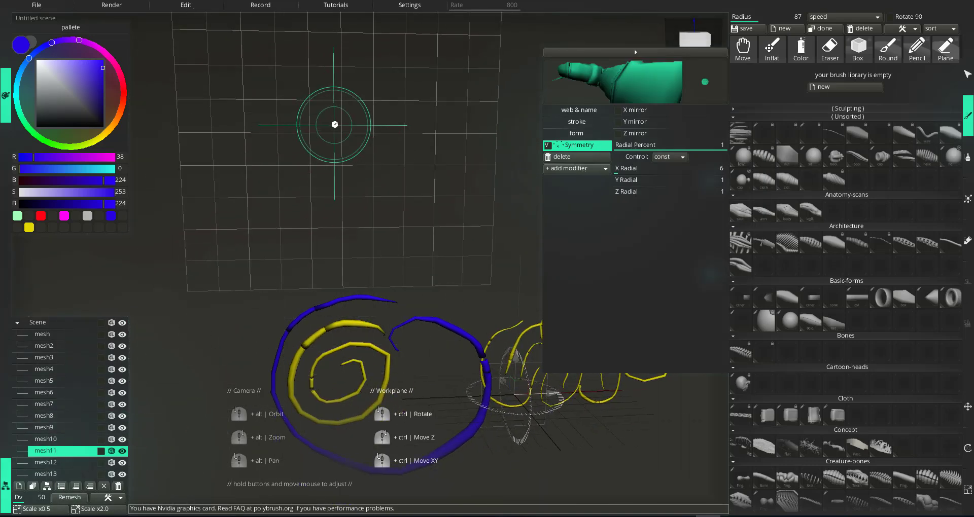
mouse_move(330, 129)
mouse_down()
mouse_move(420, 142)
mouse_move(432, 178)
mouse_move(385, 229)
mouse_move(287, 213)
mouse_move(192, 274)
mouse_move(191, 341)
mouse_move(306, 256)
mouse_move(394, 274)
mouse_move(483, 257)
mouse_move(503, 126)
mouse_move(256, 85)
mouse_move(243, 104)
mouse_up()
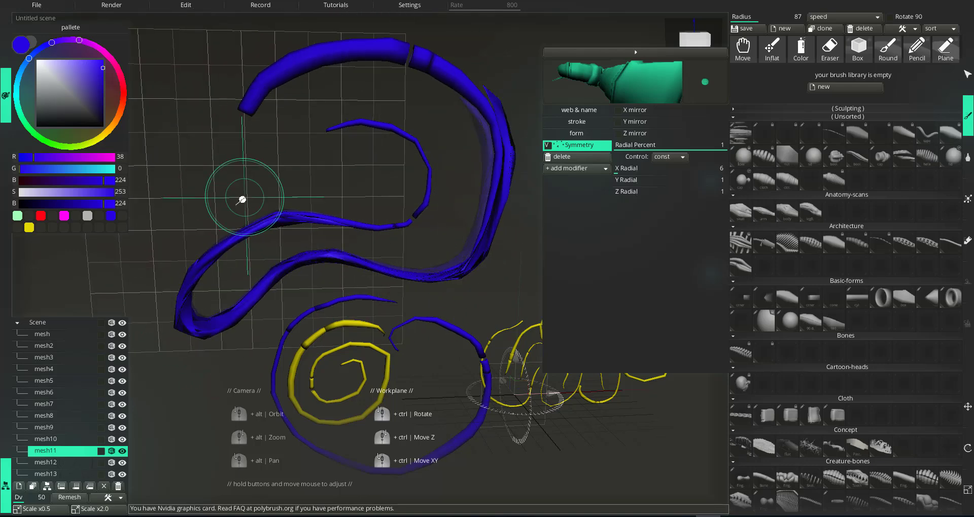
Step: Examine the new mesh11 stroke's shape from the side, up close and at a distance
mouse_move(481, 149)
alt+mouse_down()
mouse_move(383, 147)
mouse_move(304, 174)
mouse_move(332, 109)
mouse_move(287, 201)
mouse_move(269, 203)
alt+mouse_up()
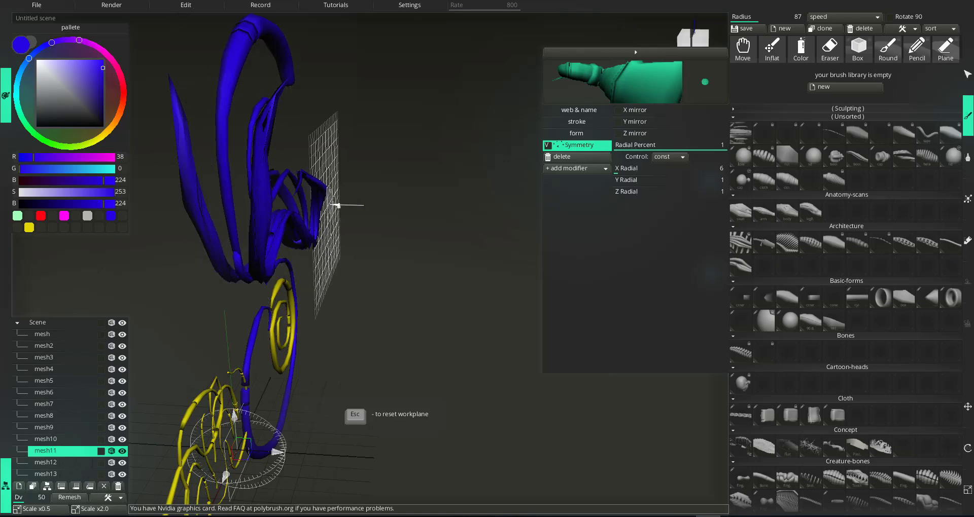
middle_drag(336, 206, 310, 290)
alt+drag(310, 290, 391, 309)
mouse_move(307, 340)
alt+mouse_down()
mouse_move(309, 294)
mouse_move(335, 263)
mouse_move(274, 266)
mouse_move(350, 271)
mouse_move(386, 299)
alt+mouse_up()
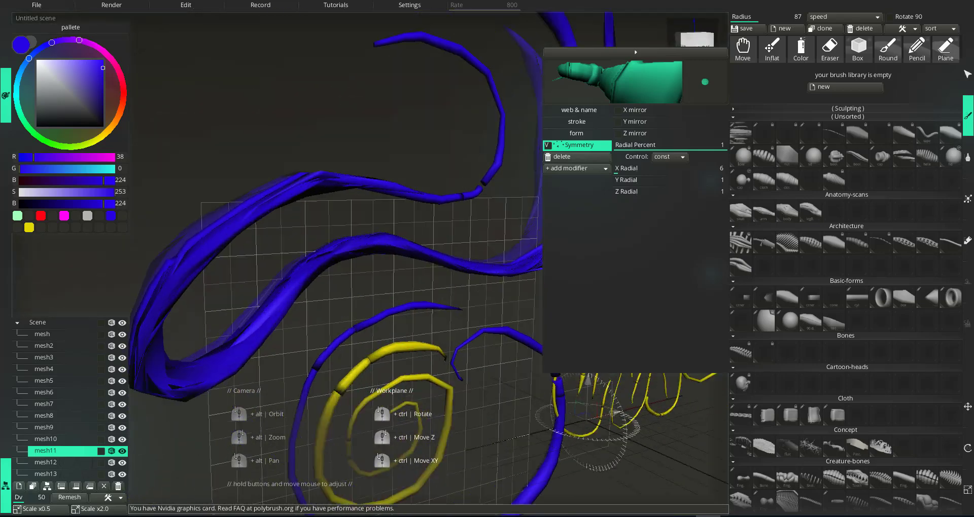
alt+right_drag(385, 299, 345, 304)
alt+middle_drag(446, 325, 263, 274)
mouse_move(263, 274)
alt+right_down()
mouse_move(325, 284)
mouse_move(273, 264)
alt+right_up()
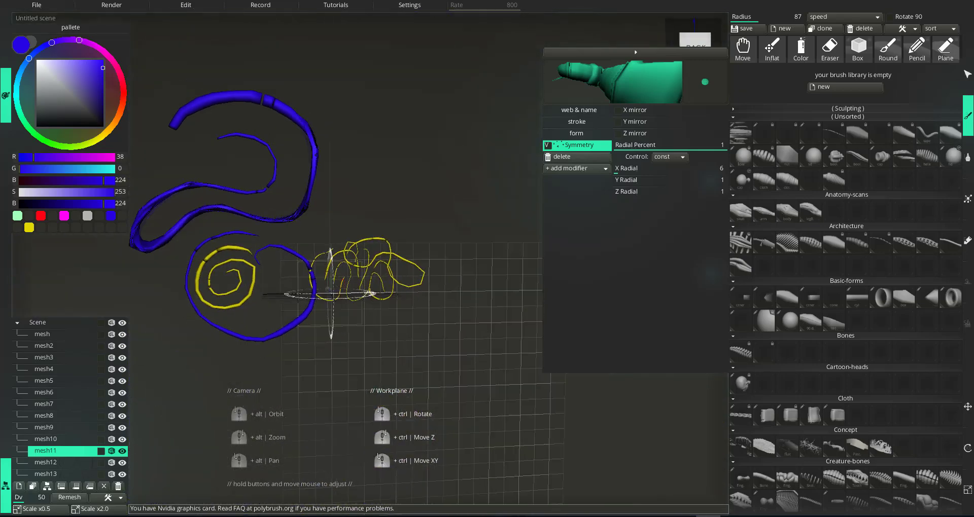
Step: Show the current brush's stroke settings and reset to a new empty scene
alt+drag(457, 243, 608, 219)
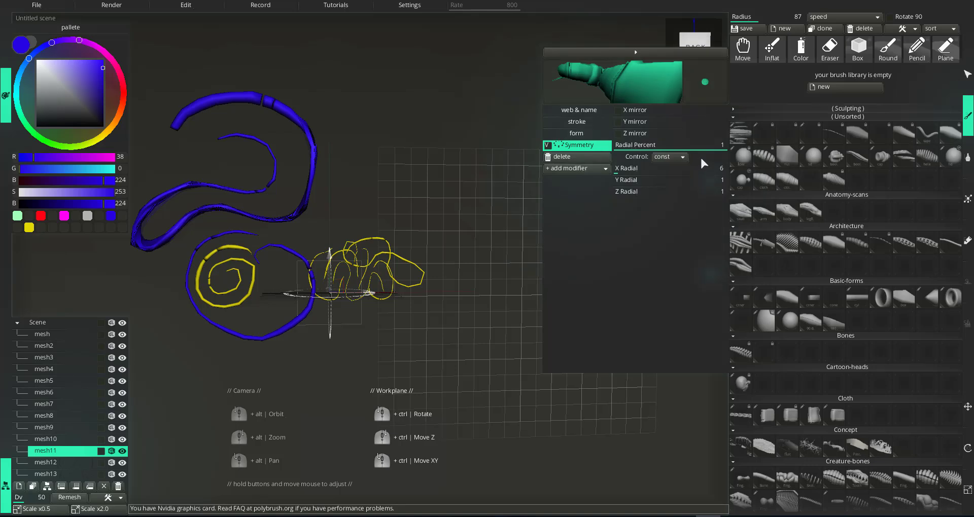
click(577, 122)
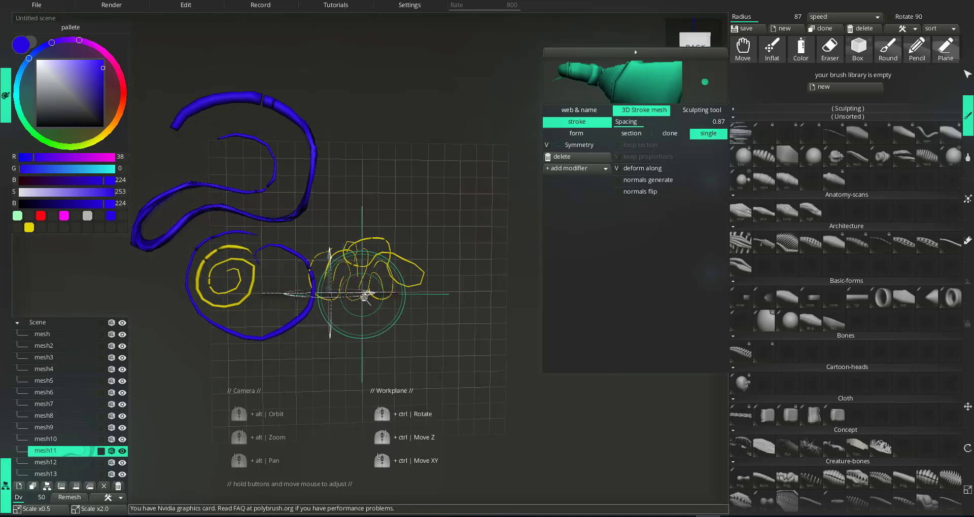
click(36, 6)
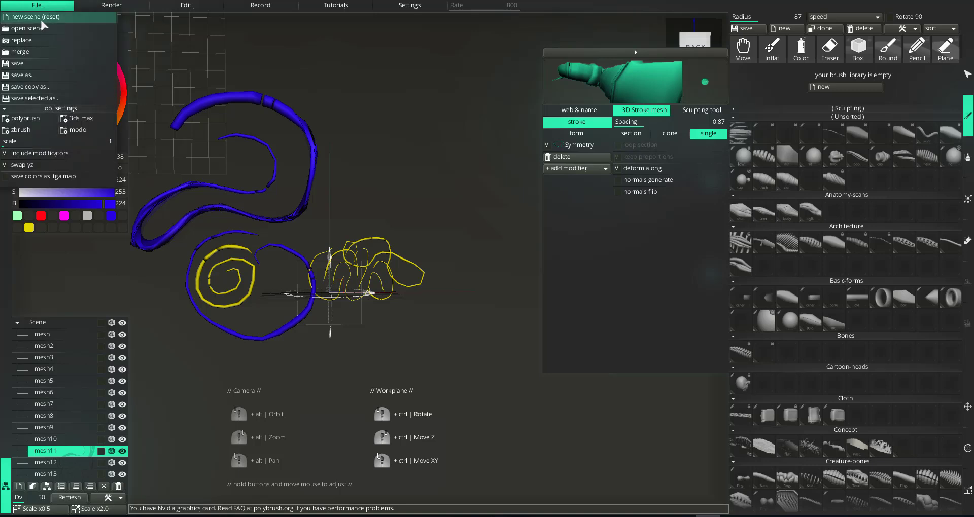
click(31, 17)
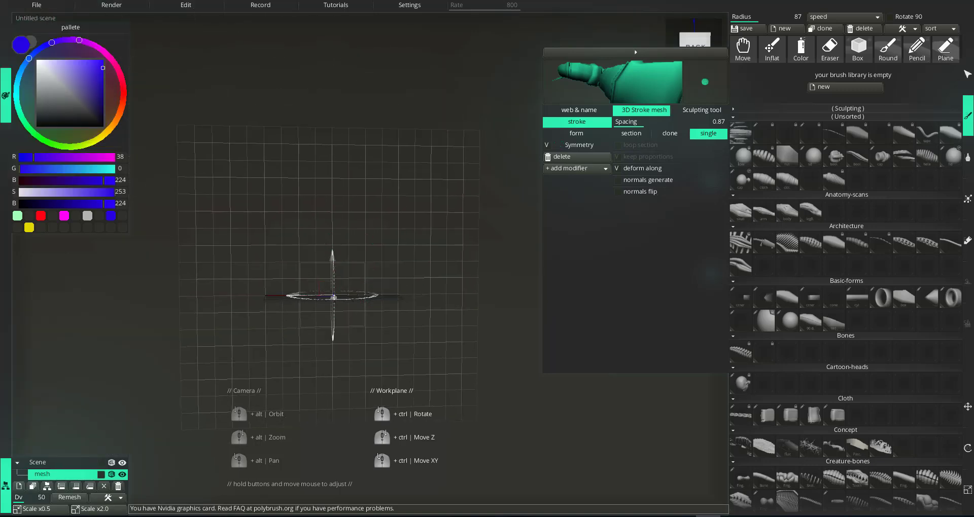
alt+drag(336, 284, 366, 290)
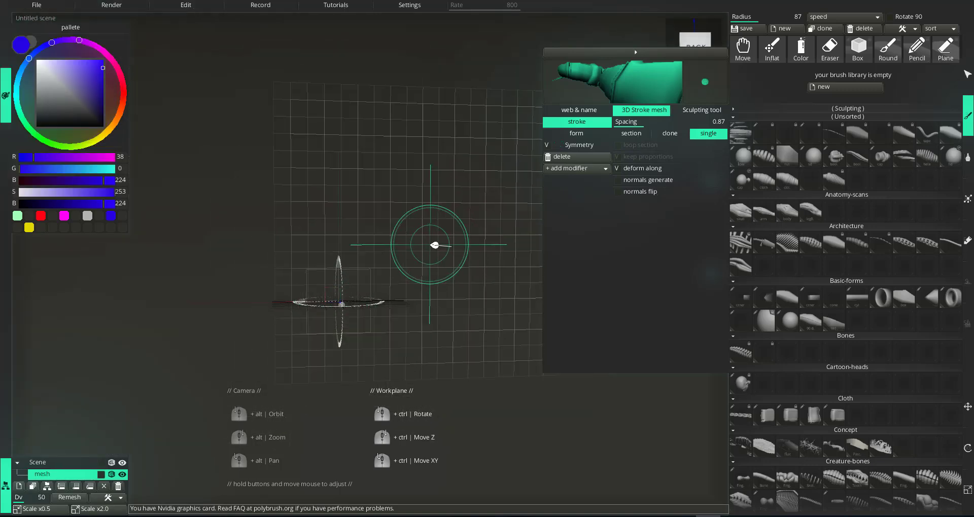
alt+drag(430, 244, 469, 246)
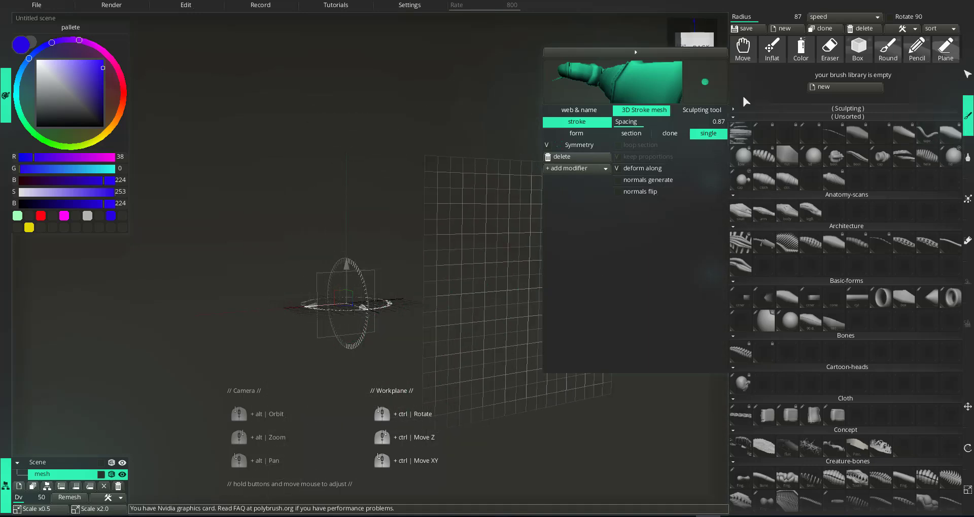
Step: Select the box-like brush in the Unsorted category and merge head.OBJ from the Desktop into the scene
click(780, 158)
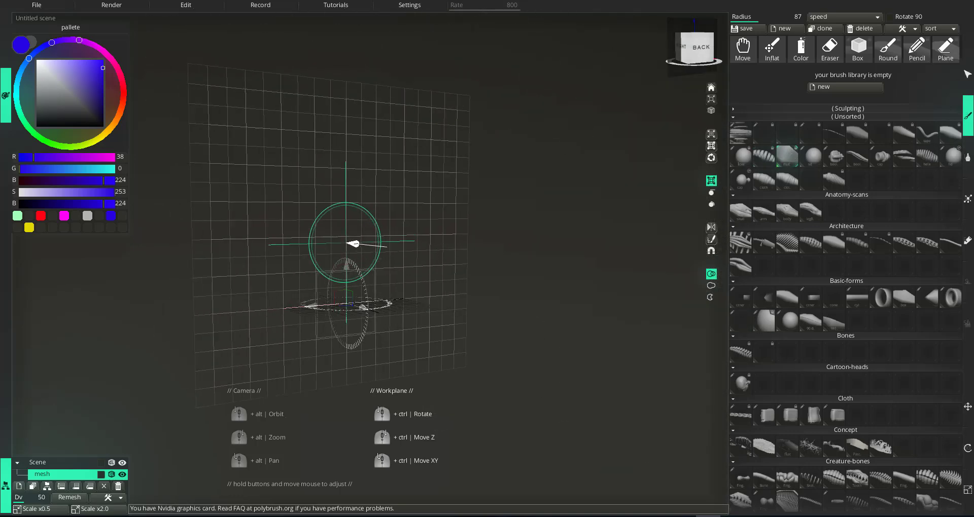
alt+drag(358, 255, 346, 254)
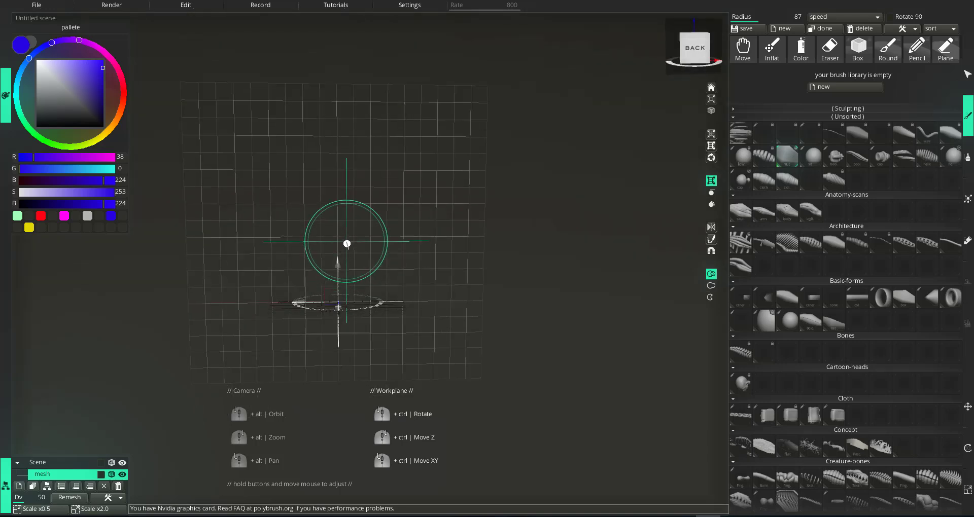
click(45, 6)
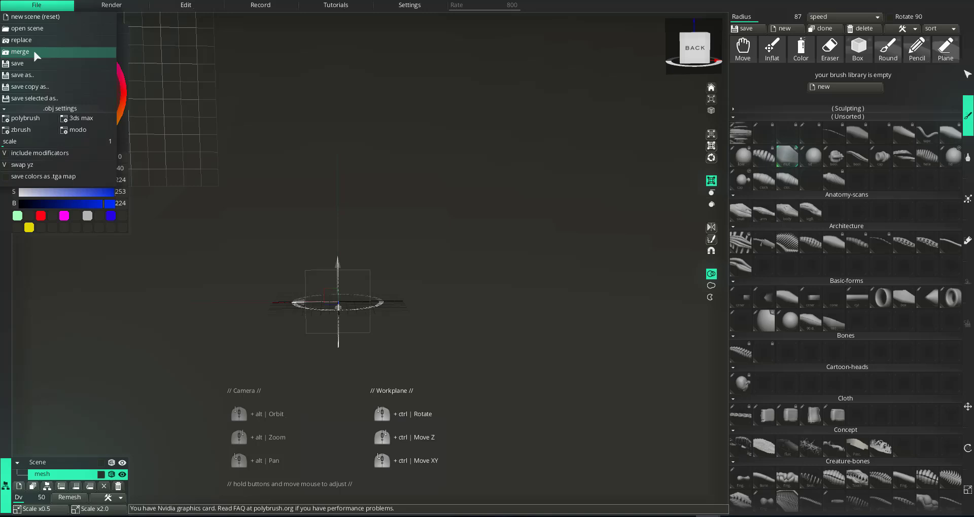
click(34, 52)
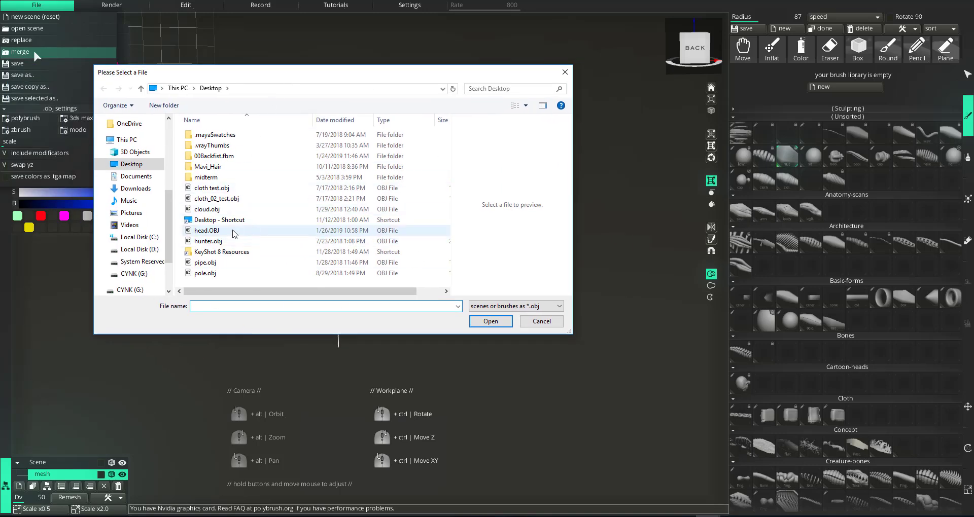
click(235, 232)
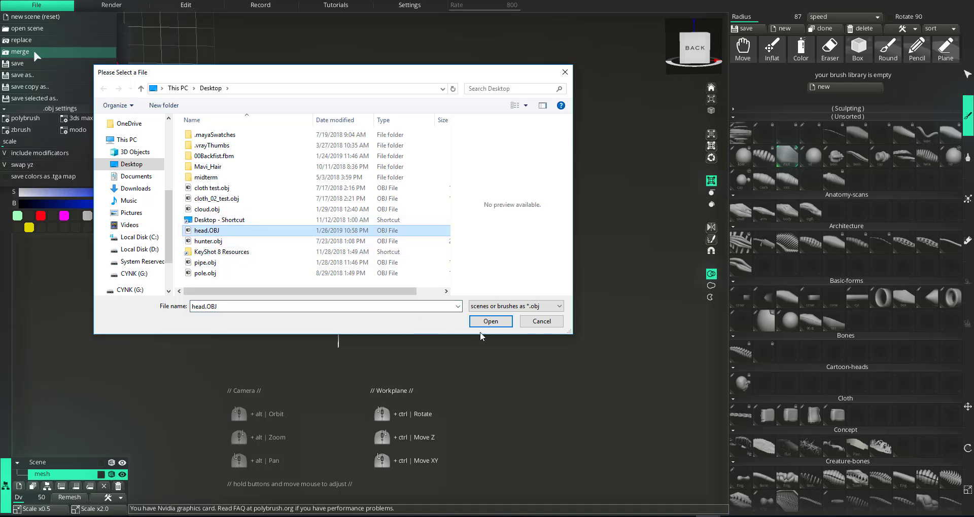
click(488, 321)
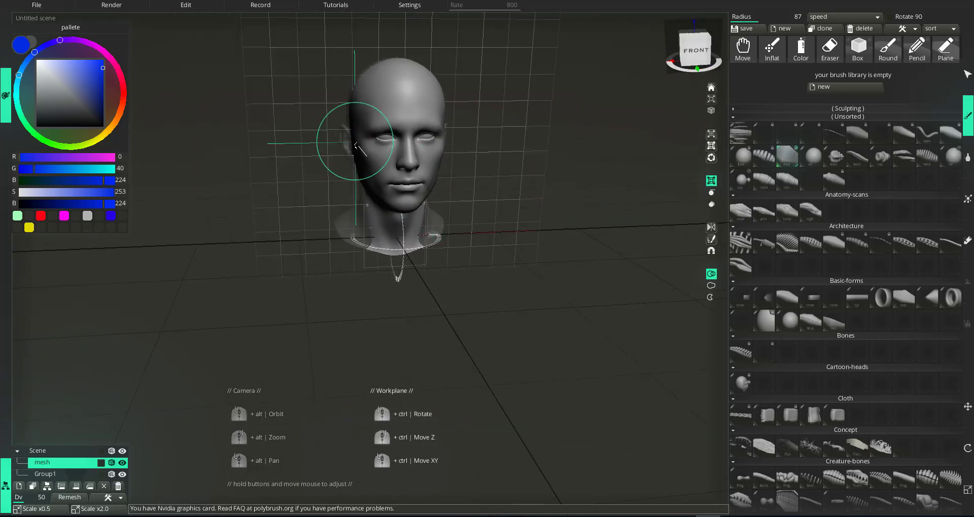
Step: Switch the active object back and forth between mesh and Group1 in the scene list, ending on Group1
click(44, 474)
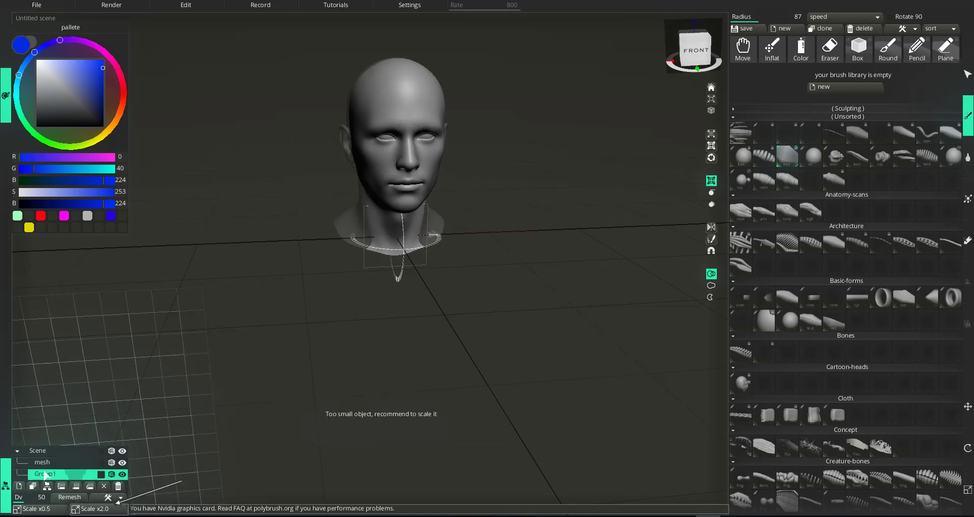
click(52, 463)
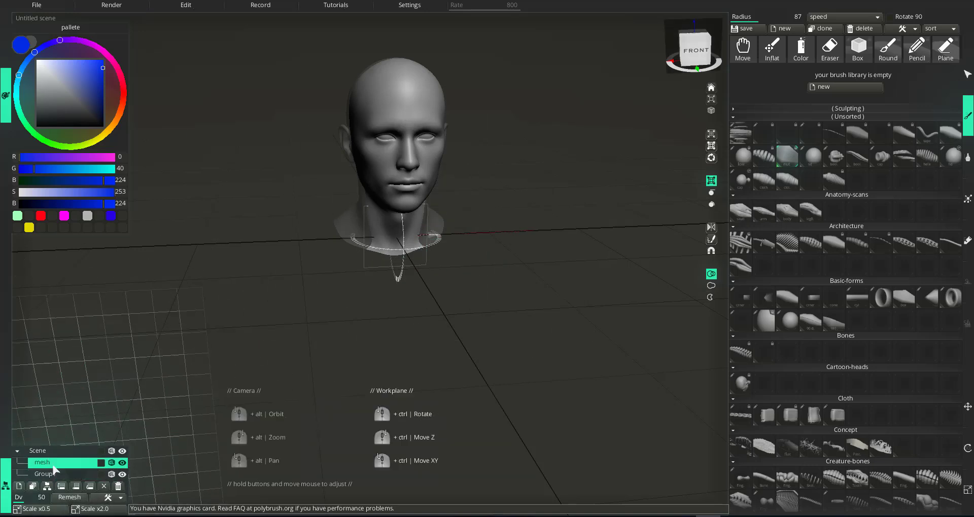
click(56, 475)
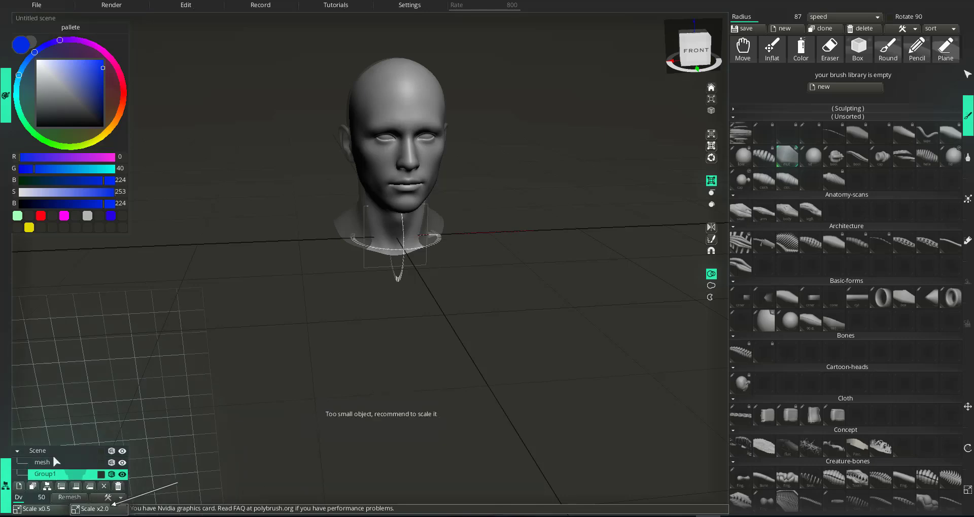
click(56, 464)
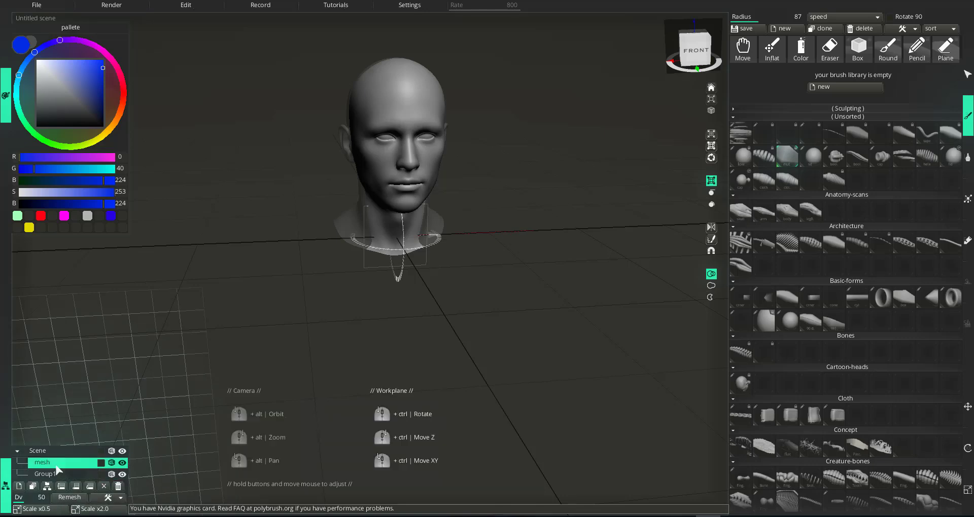
click(57, 473)
Step: Examine the imported head's size relative to the ground grid and workplane from farther away and several angles
scroll(449, 259, down, 5)
scroll(547, 289, down, 1)
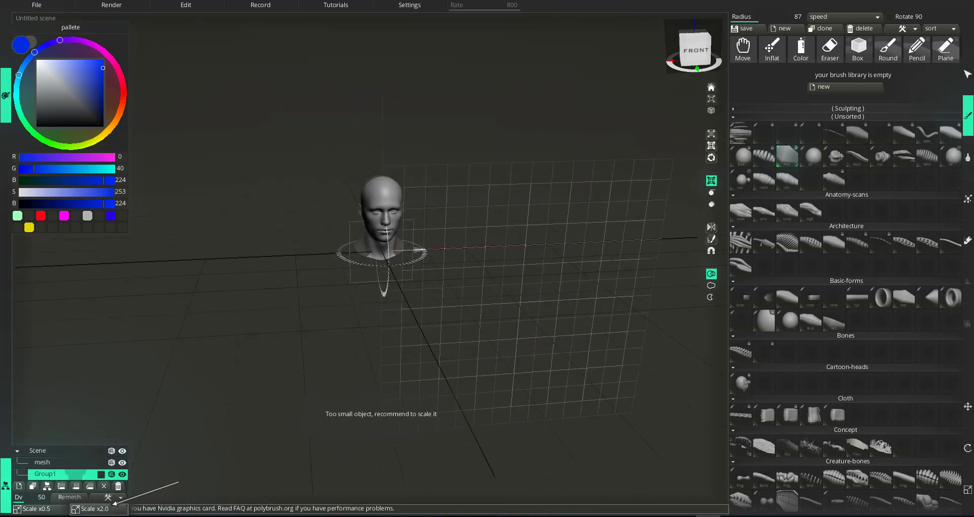
middle_drag(551, 290, 568, 312)
scroll(507, 311, down, 3)
mouse_move(507, 312)
middle_down()
mouse_move(457, 329)
mouse_move(425, 304)
mouse_move(444, 315)
middle_up()
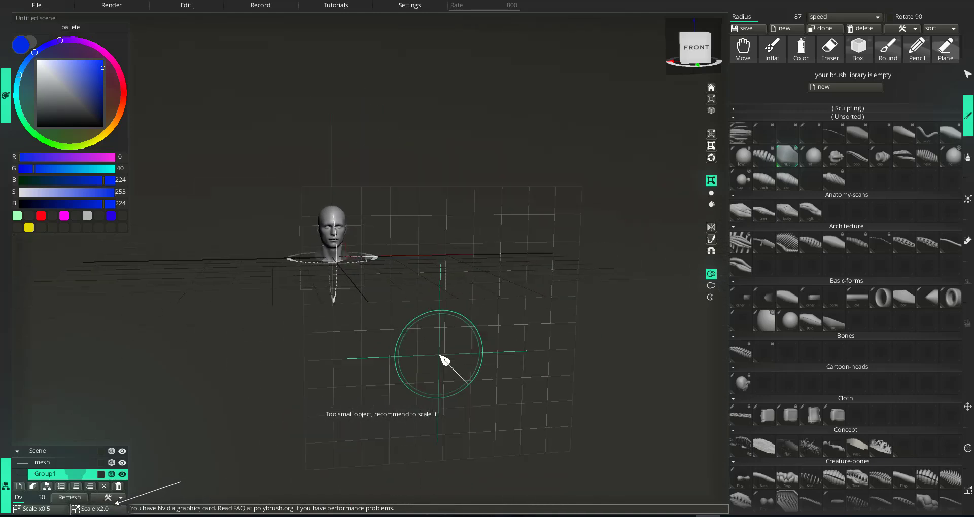
middle_drag(423, 345, 437, 302)
scroll(472, 314, up, 2)
mouse_move(475, 398)
middle_down()
mouse_move(469, 358)
mouse_move(490, 405)
middle_up()
scroll(431, 319, down, 3)
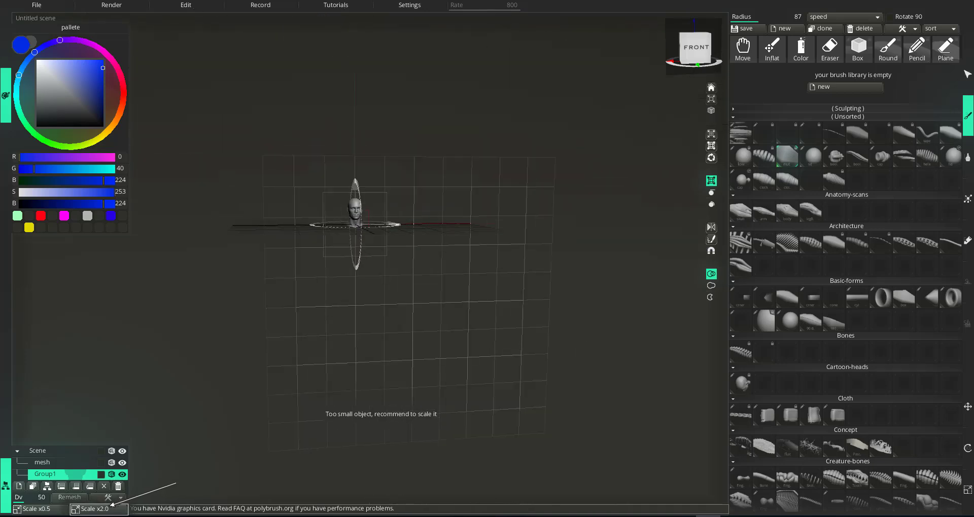
middle_drag(469, 315, 440, 378)
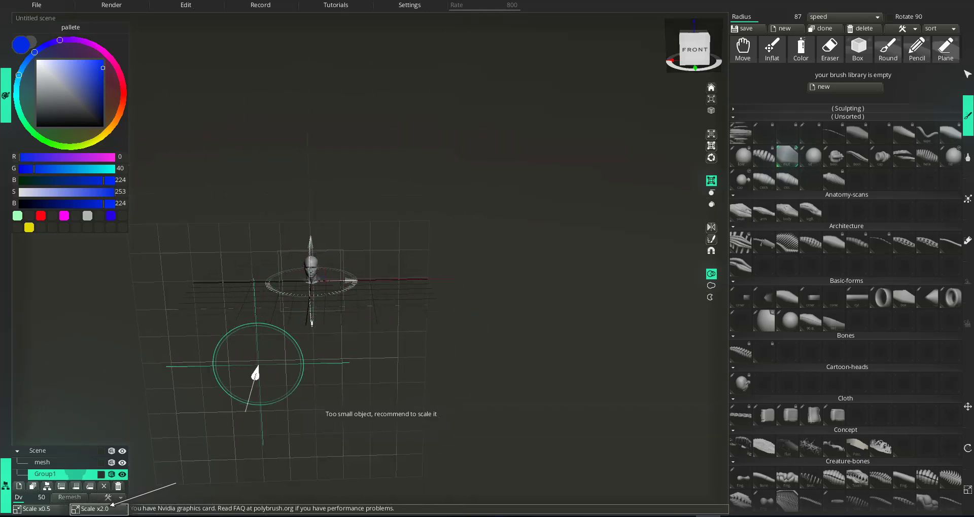
Step: Delete the empty mesh from the scene list and scale the Group1 head by x2.0 three times
click(82, 463)
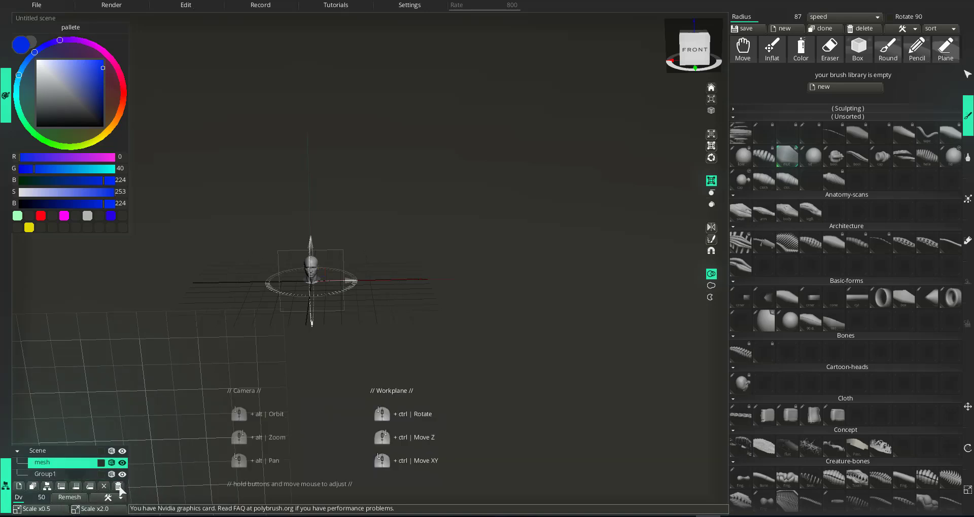
click(119, 486)
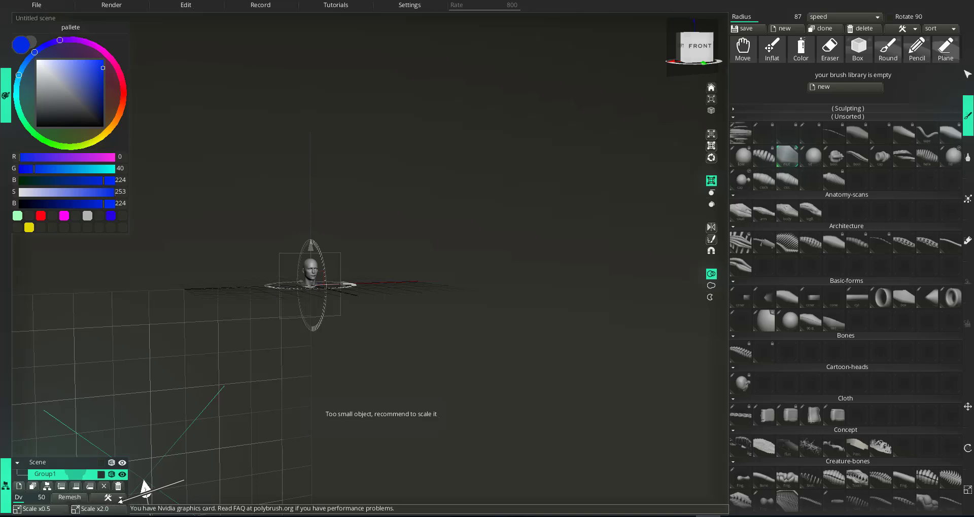
click(94, 509)
click(94, 509)
click(94, 509)
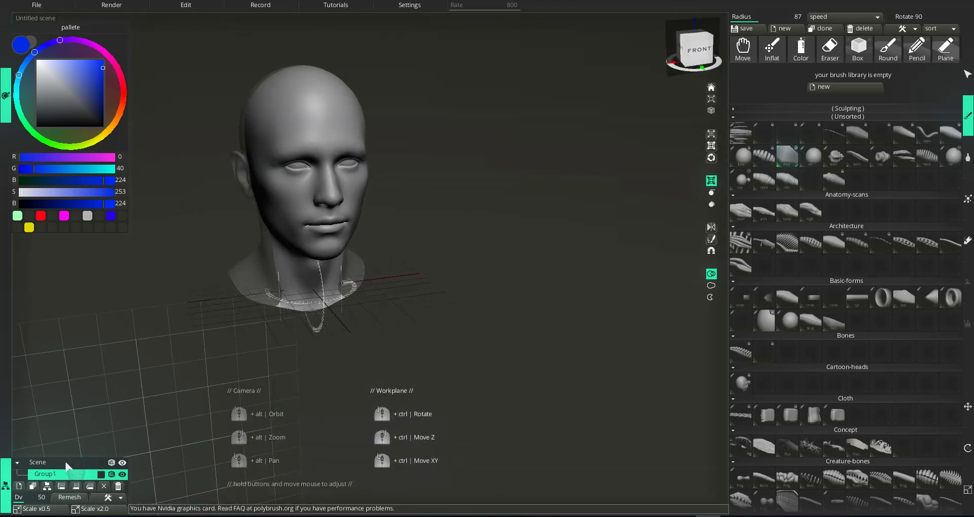
Step: Scale the Group1 head by x0.5 twice and by x2.0 once, and view it from the front
click(46, 509)
click(47, 510)
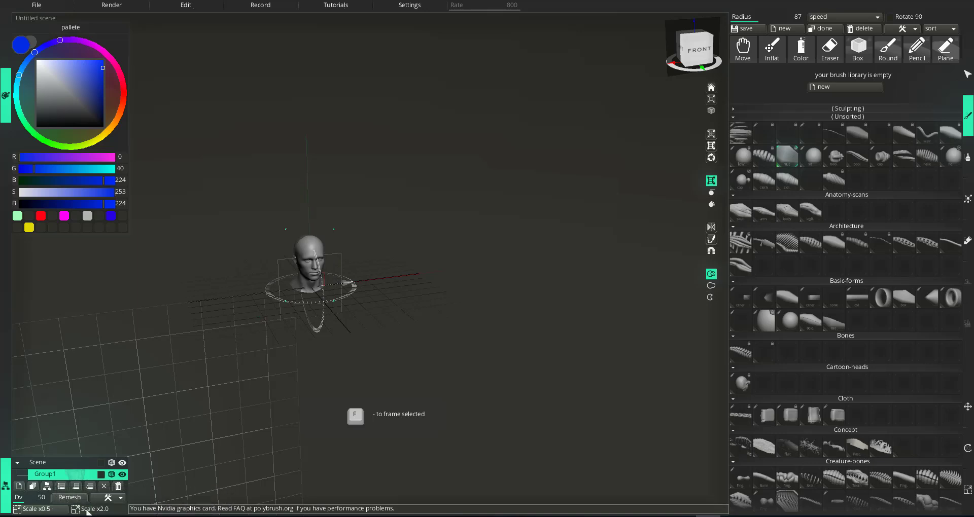
click(86, 509)
alt+drag(446, 281, 330, 284)
alt+right_drag(330, 284, 309, 193)
alt+middle_drag(309, 192, 432, 273)
alt+drag(277, 199, 253, 191)
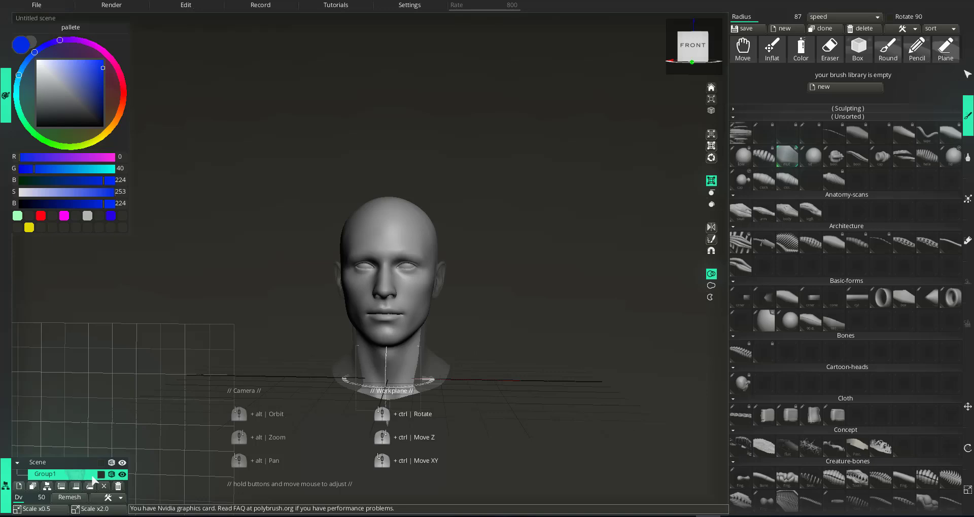
mouse_move(482, 279)
alt+mouse_down()
mouse_move(436, 325)
mouse_move(462, 336)
alt+mouse_up()
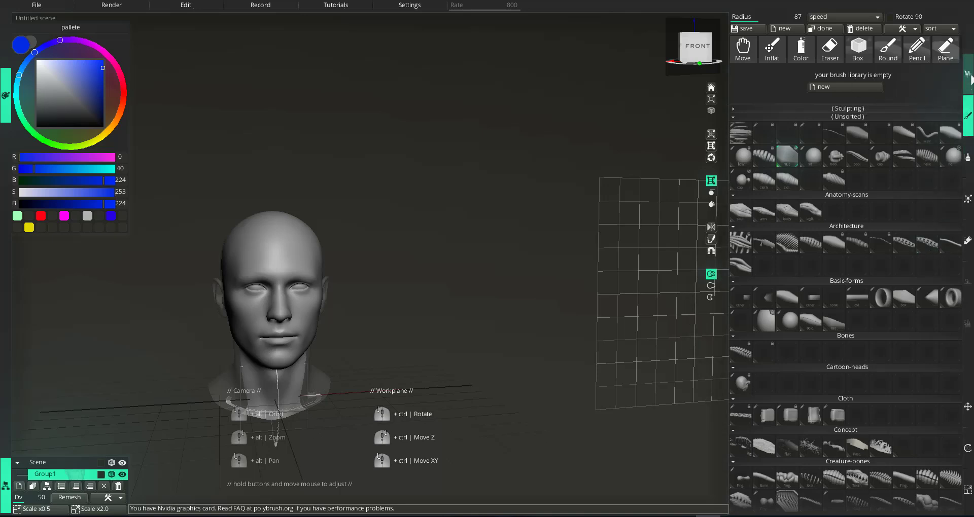
Step: Create a new brush and load the head from the scene as its mesh-based form
click(827, 84)
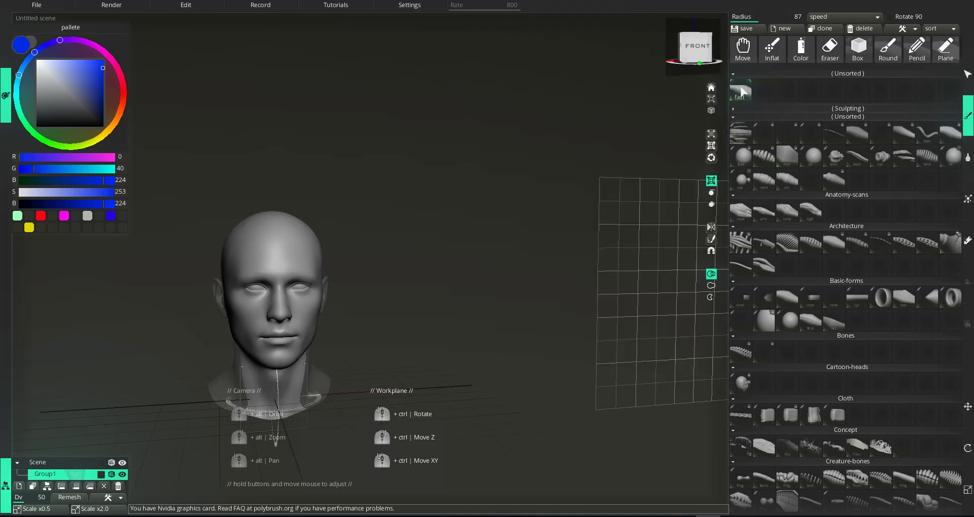
click(742, 91)
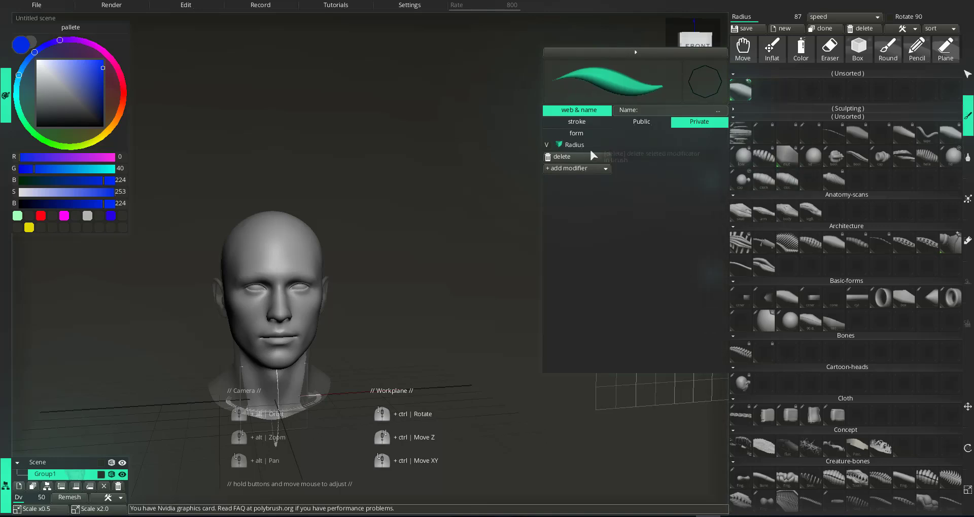
click(567, 137)
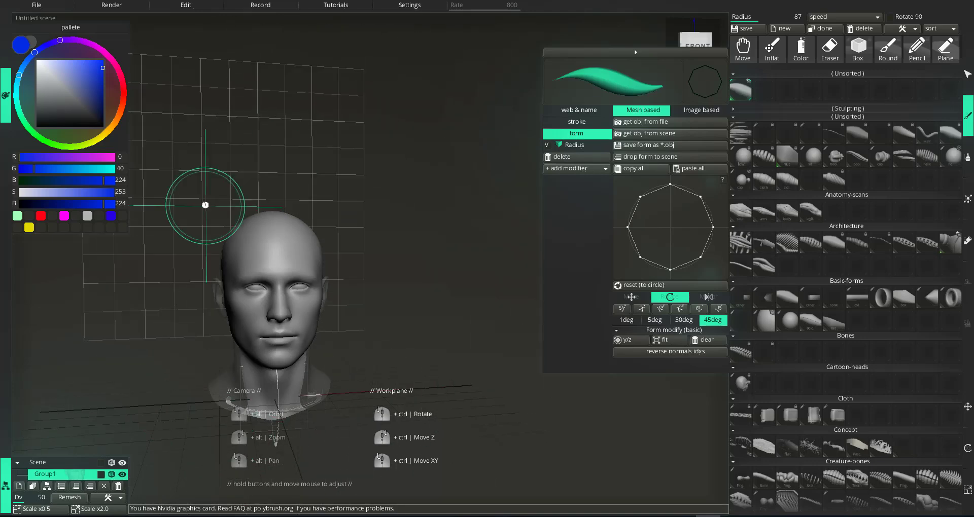
click(647, 135)
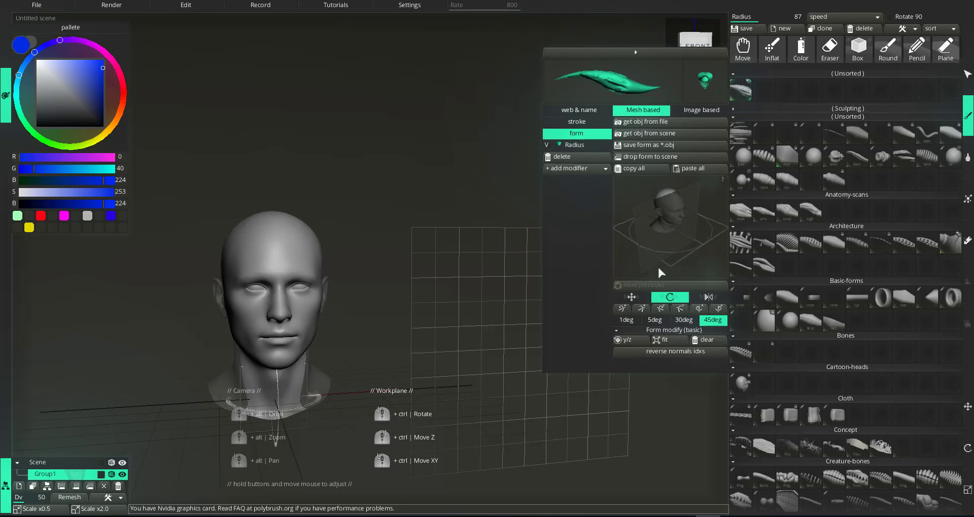
Step: Draw a long S-shaped blue stroke beside the head with the head-form brush and inspect its shape
mouse_move(369, 250)
alt+mouse_down()
mouse_move(397, 289)
mouse_move(464, 324)
mouse_move(446, 284)
alt+mouse_up()
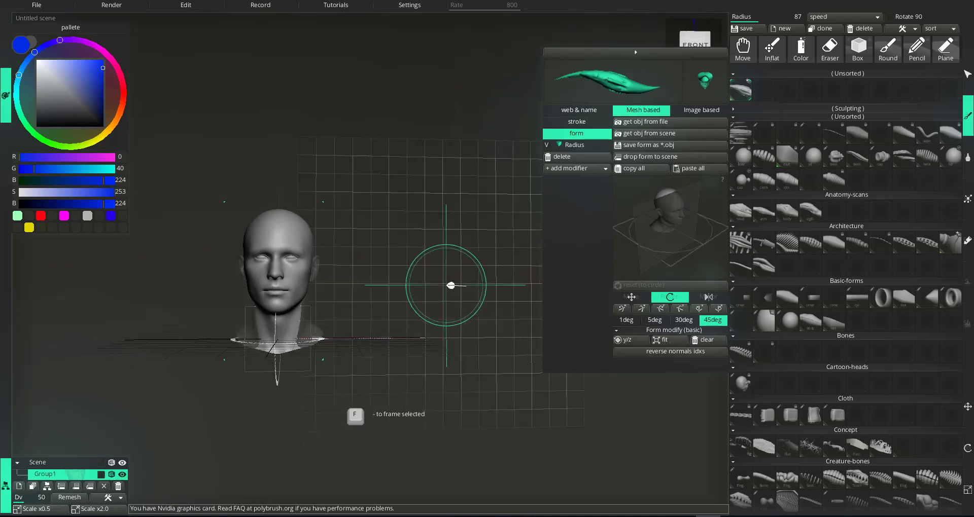
alt+middle_drag(446, 285, 363, 350)
alt+drag(362, 350, 386, 341)
alt+middle_drag(386, 341, 414, 331)
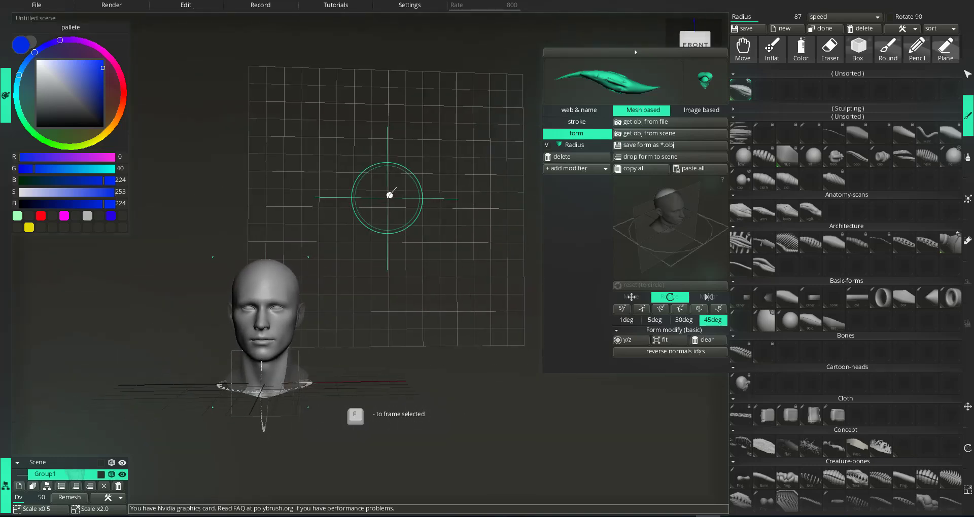
drag(304, 191, 431, 152)
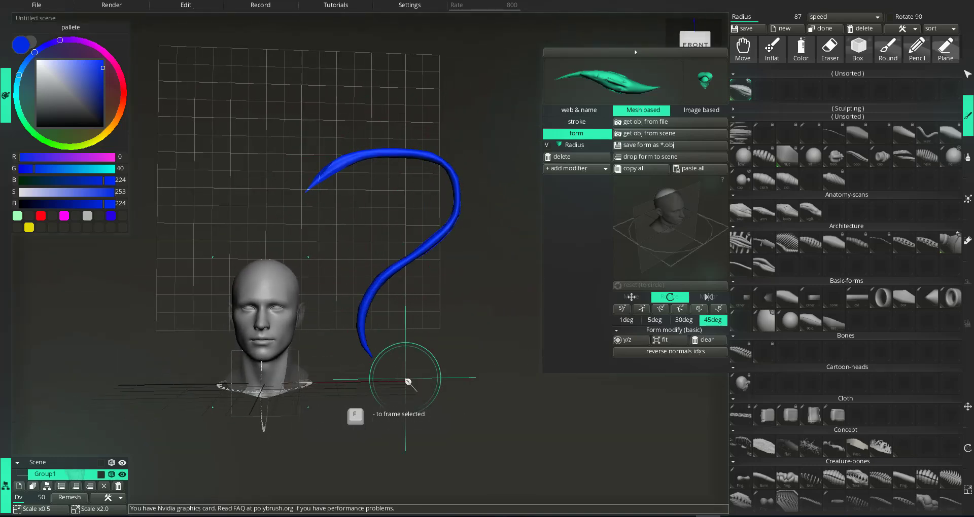
mouse_move(408, 382)
mouse_down()
mouse_move(504, 306)
mouse_move(447, 282)
mouse_move(208, 342)
mouse_move(386, 284)
mouse_up()
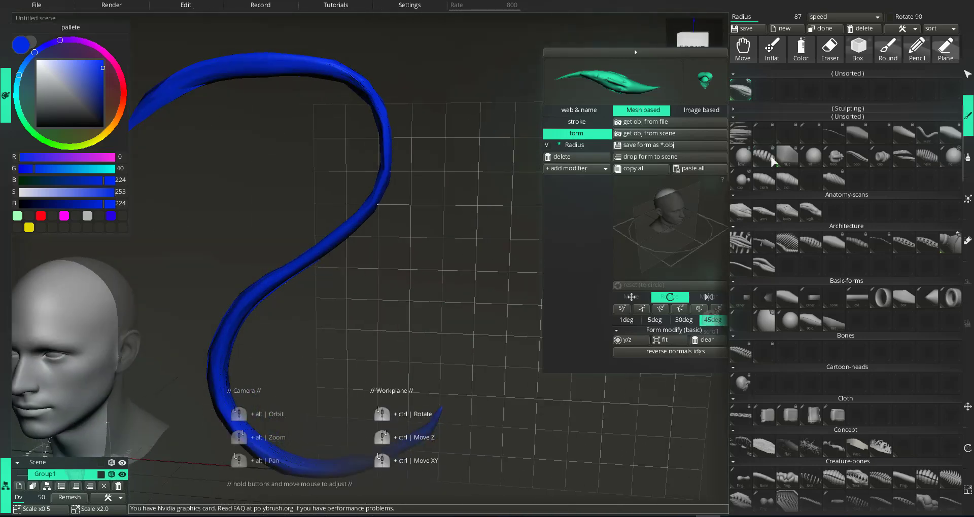
alt+middle_drag(442, 317, 386, 292)
alt+right_drag(386, 291, 324, 315)
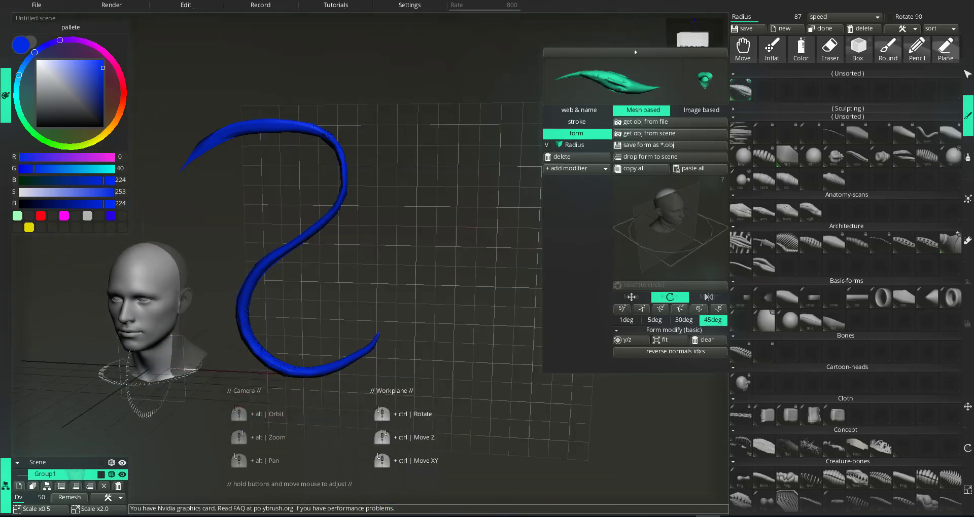
Step: Undo the long S-shaped blue stroke beside the head
alt+drag(416, 281, 507, 344)
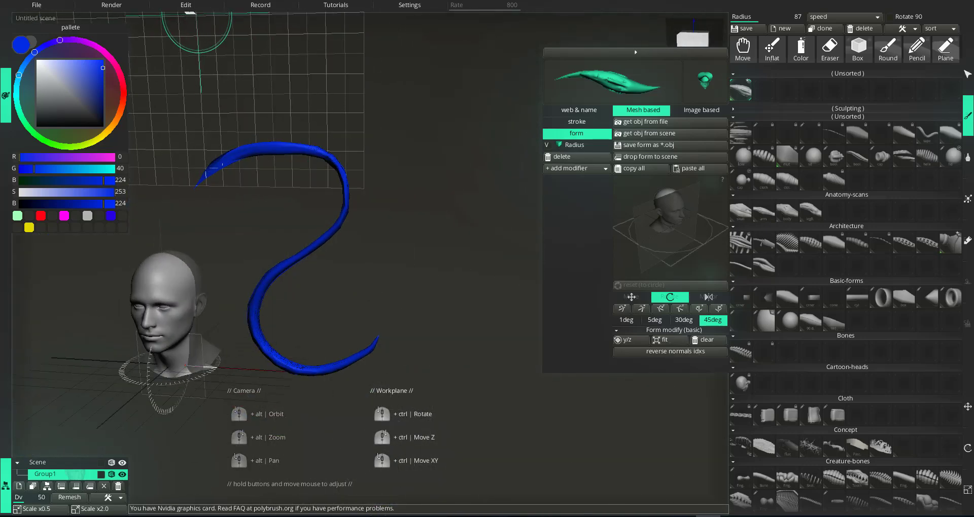
click(196, 4)
click(195, 14)
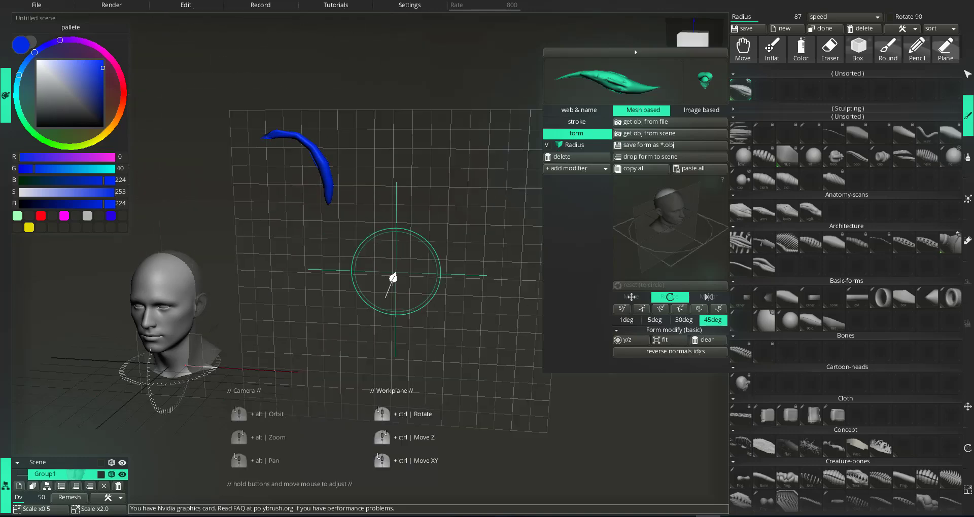
Step: Examine the short curved blue stroke and the head form stretched along it from several sides
alt+drag(396, 274, 365, 256)
mouse_move(365, 256)
alt+right_down()
mouse_move(312, 207)
mouse_move(132, 155)
alt+right_up()
mouse_move(132, 155)
alt+middle_down()
mouse_move(457, 284)
mouse_move(203, 167)
mouse_move(254, 180)
mouse_move(292, 223)
alt+middle_up()
key(f)
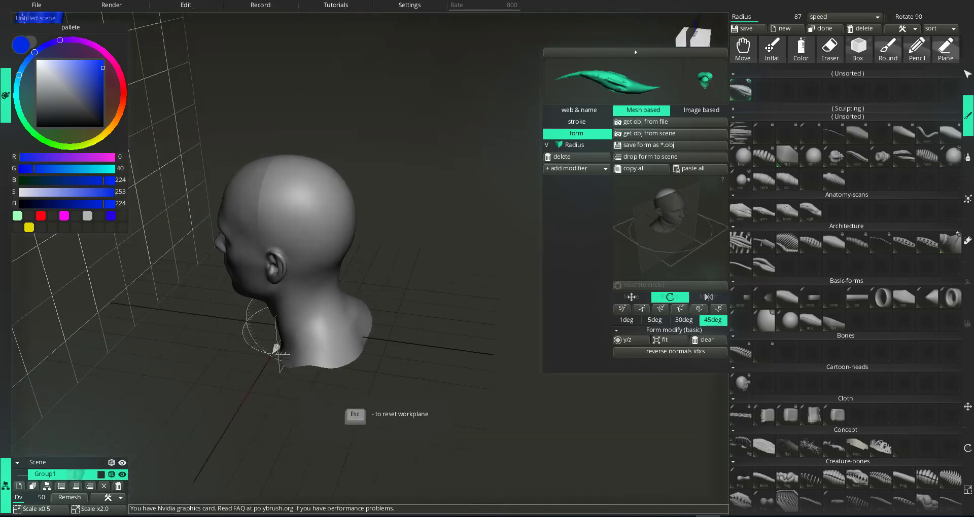
alt+drag(263, 334, 223, 102)
alt+middle_drag(224, 102, 346, 222)
alt+drag(346, 222, 395, 304)
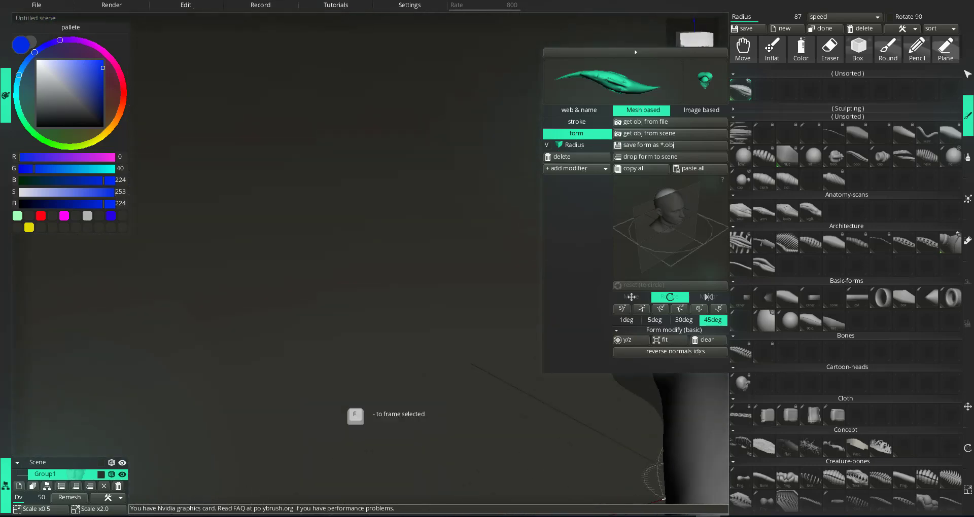
alt+middle_drag(395, 304, 354, 213)
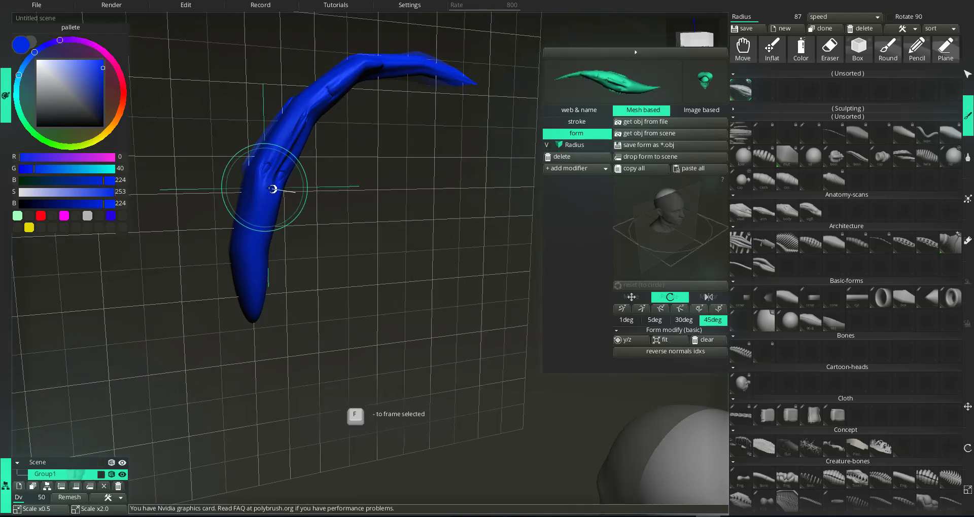
mouse_move(276, 167)
alt+mouse_down()
mouse_move(345, 203)
mouse_move(304, 218)
mouse_move(426, 248)
mouse_move(387, 232)
alt+mouse_up()
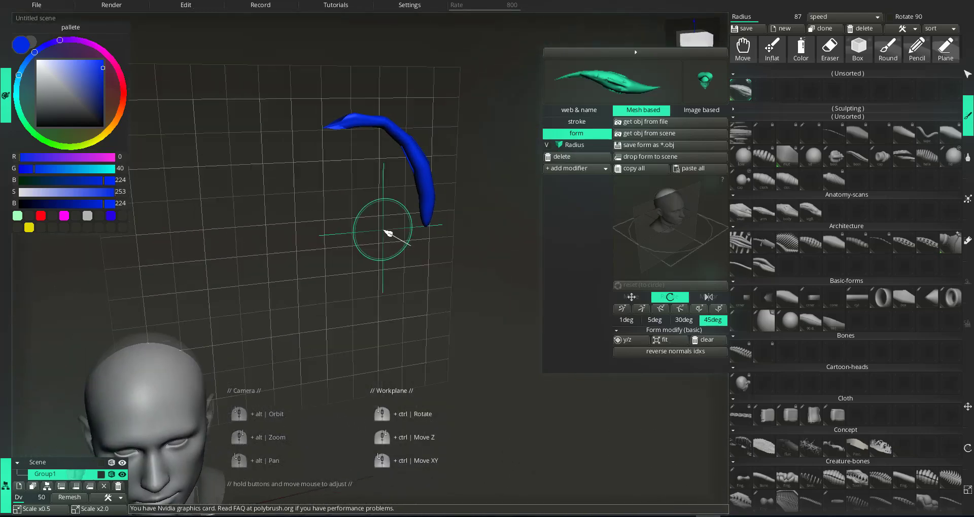
Step: Undo the short curved blue stroke and frame the grey head from the front
click(200, 6)
click(201, 16)
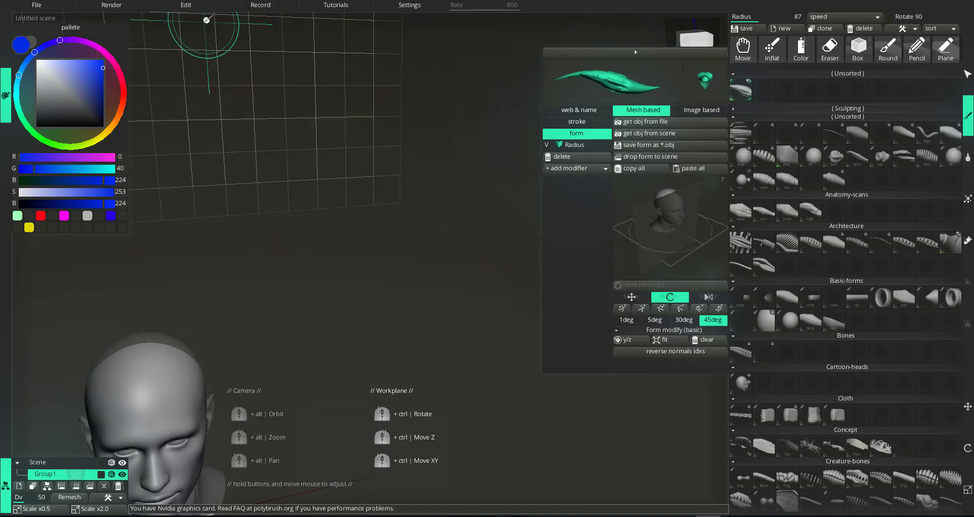
alt+drag(294, 141, 362, 252)
key(f)
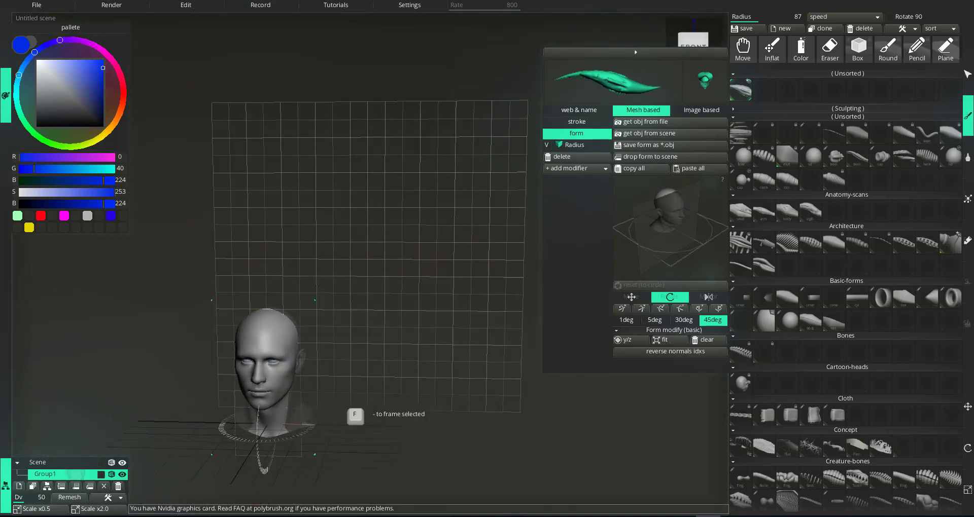
Step: Turn off deform along in the brush's stroke settings, then draw and undo a blue test stroke above the head
click(576, 122)
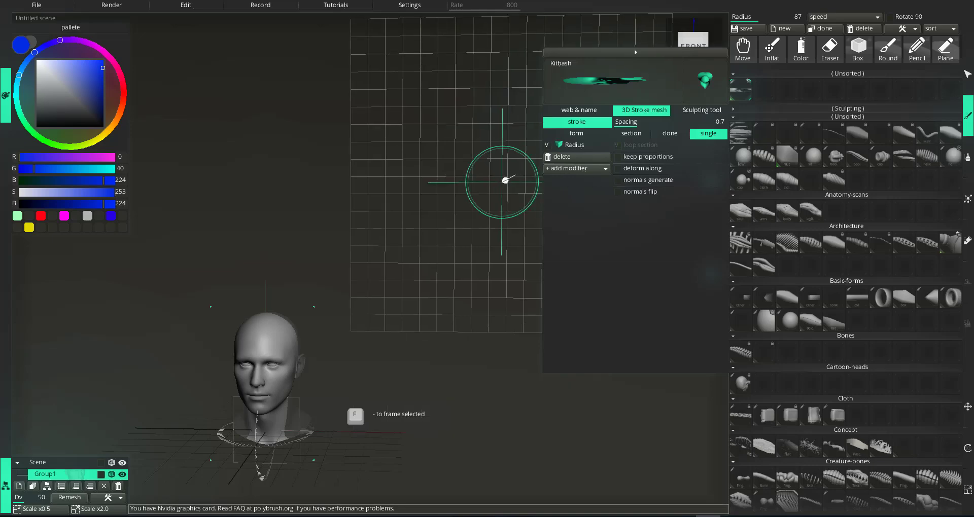
middle_drag(363, 188, 400, 190)
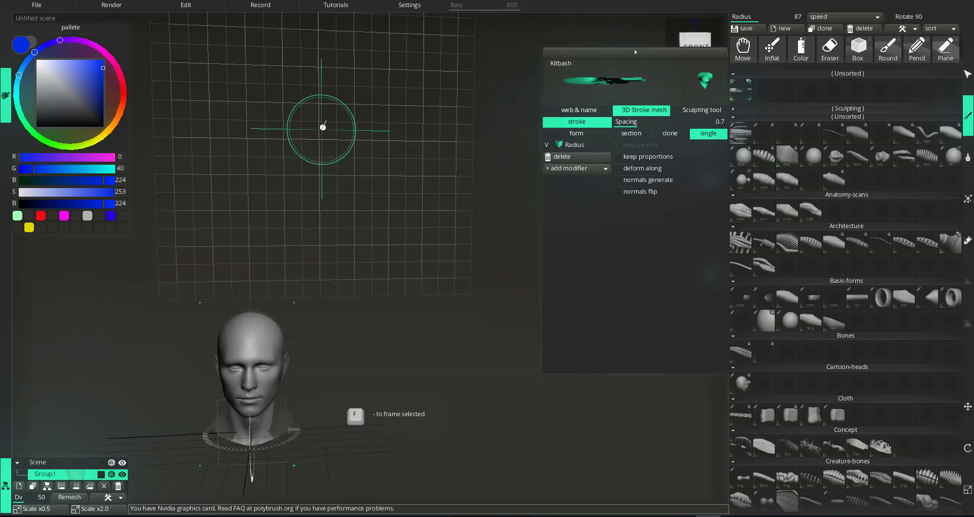
middle_drag(317, 174, 304, 170)
mouse_move(300, 71)
mouse_down()
mouse_move(400, 145)
mouse_move(419, 211)
mouse_move(294, 83)
mouse_move(243, 227)
mouse_move(459, 71)
mouse_move(298, 30)
mouse_move(395, 72)
mouse_move(434, 326)
mouse_move(294, 46)
mouse_move(178, 102)
mouse_move(281, 182)
mouse_move(243, 82)
mouse_move(199, 257)
mouse_move(383, 258)
mouse_up()
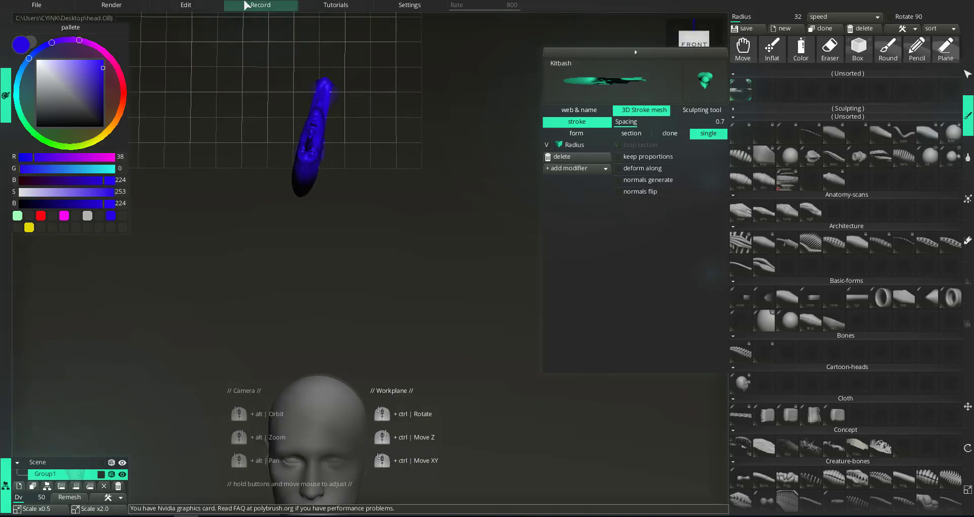
click(195, 6)
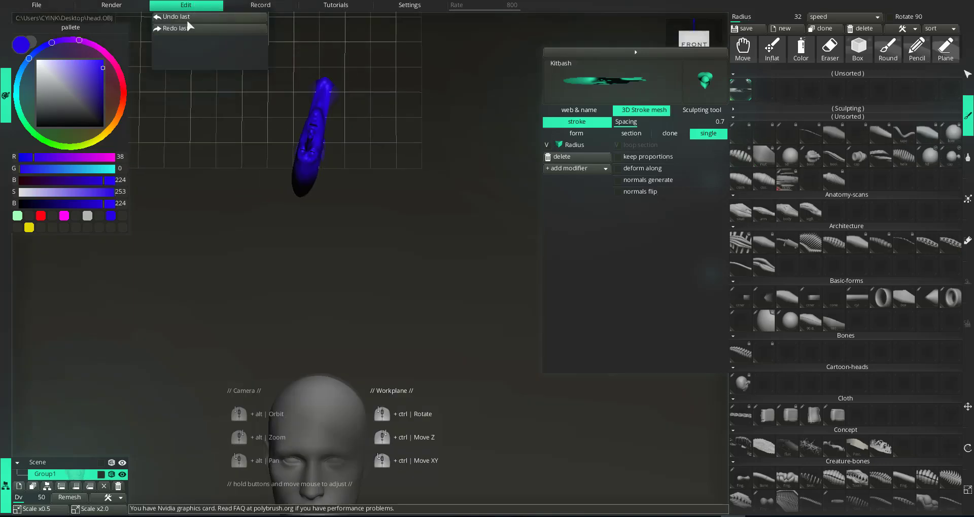
click(180, 18)
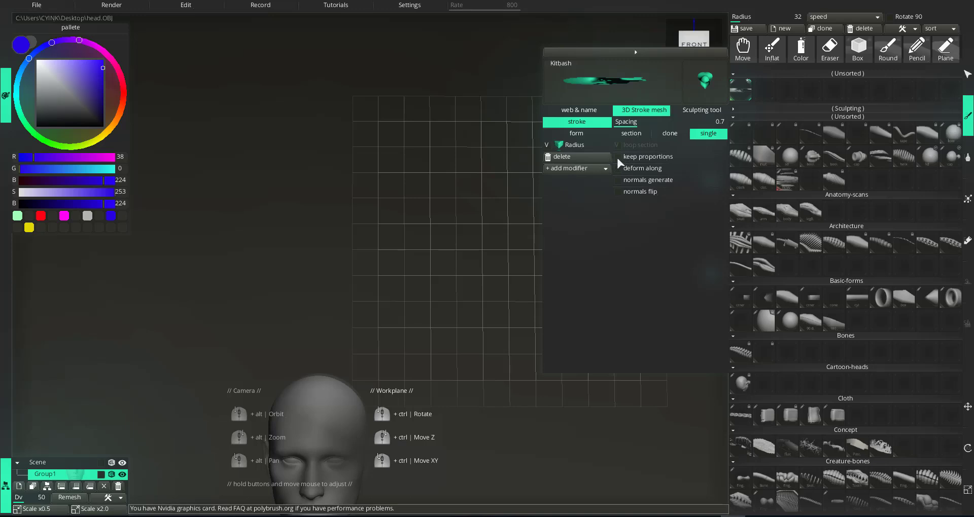
Step: Turn on keep proportions for the stroke and draw two upside-down blue heads above the grey head
mouse_move(297, 97)
mouse_down()
mouse_move(250, 254)
mouse_move(156, 96)
mouse_move(303, 2)
mouse_move(161, 322)
mouse_up()
drag(480, 152, 520, 314)
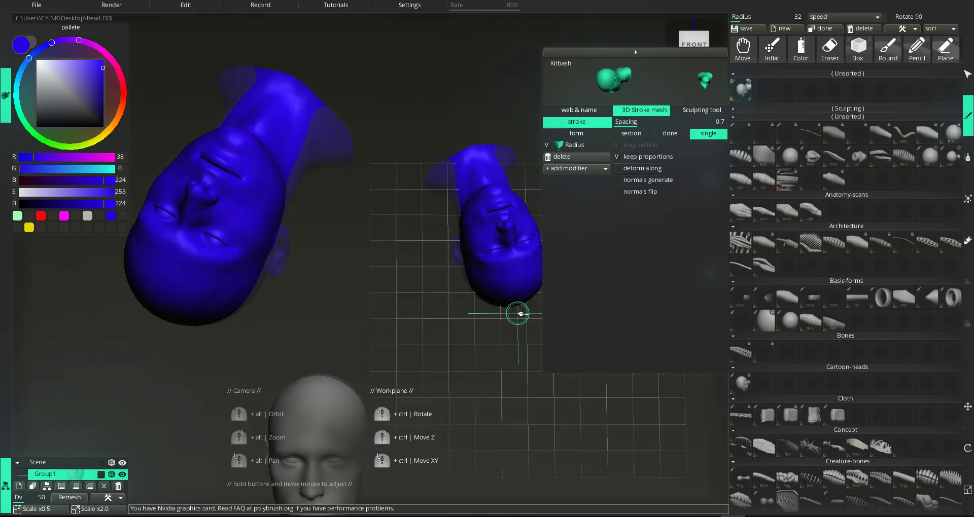
alt+right_drag(520, 314, 609, 444)
alt+drag(490, 349, 558, 349)
mouse_move(558, 350)
alt+right_down()
mouse_move(568, 268)
mouse_move(568, 345)
alt+right_up()
alt+drag(568, 344, 457, 330)
mouse_move(457, 330)
alt+right_down()
mouse_move(461, 244)
mouse_move(461, 345)
alt+right_up()
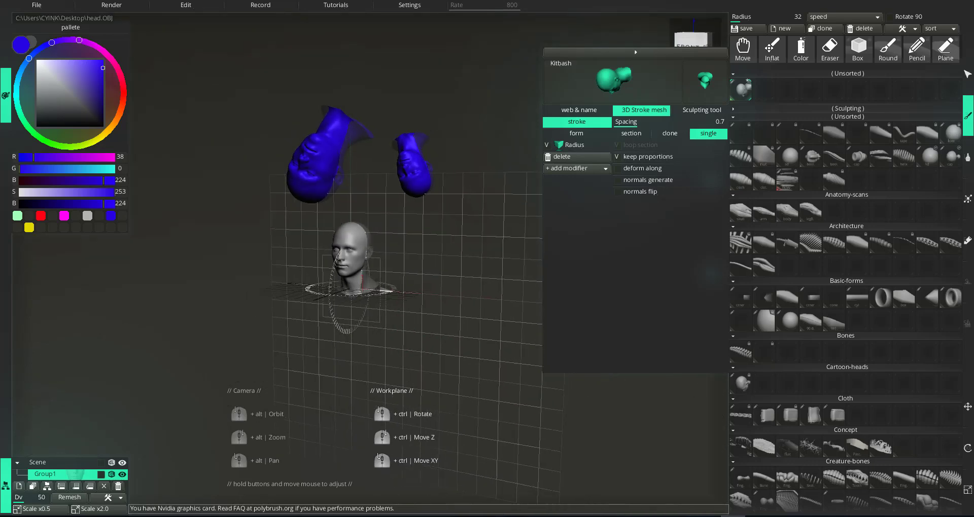
Step: Draw eight more blue heads of different sizes around the grey head, some upright and some upside down
alt+drag(426, 330, 466, 340)
drag(245, 218, 197, 330)
drag(430, 242, 479, 322)
drag(398, 64, 389, 122)
drag(305, 228, 322, 48)
drag(200, 146, 197, 37)
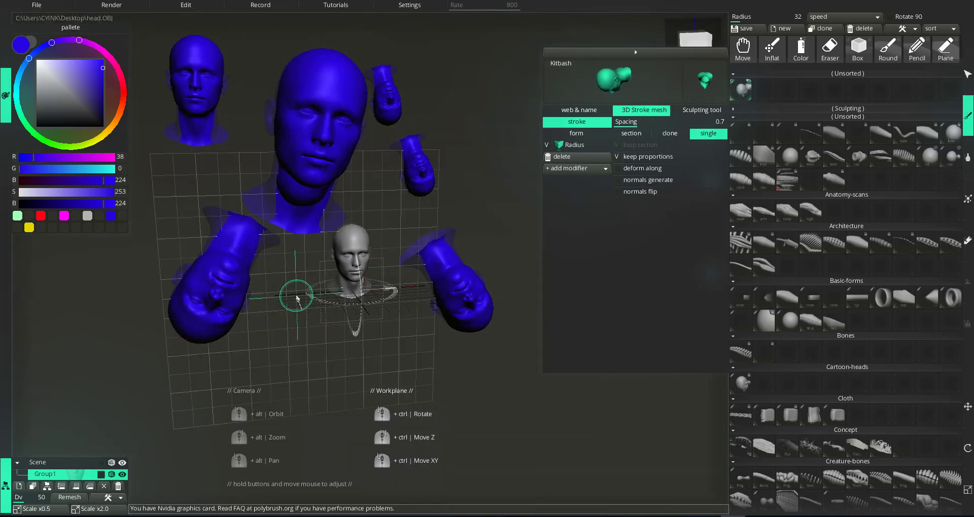
drag(295, 360, 319, 297)
drag(449, 183, 469, 115)
drag(534, 156, 528, 108)
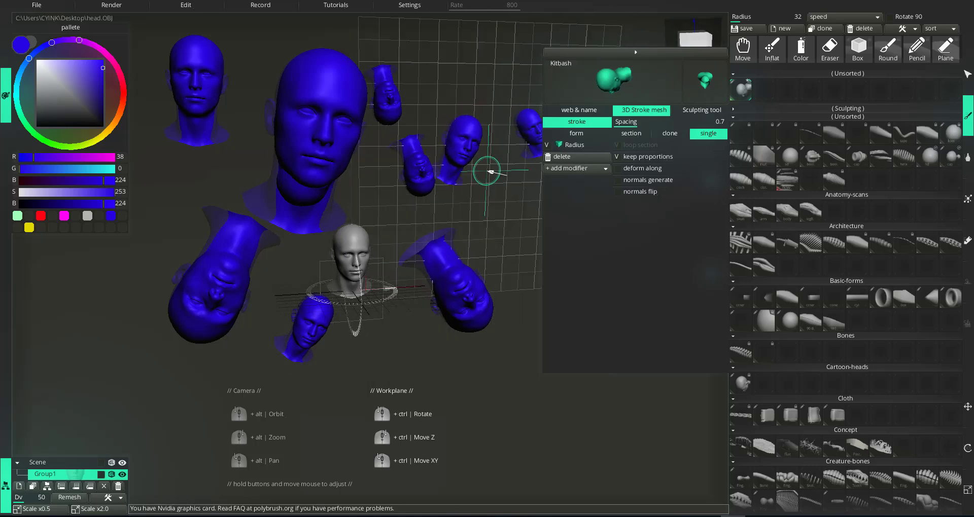
Step: Switch the color to the red swatch and draw a large and a small red head beside the blue ones
click(41, 216)
drag(125, 300, 164, 213)
drag(241, 146, 254, 102)
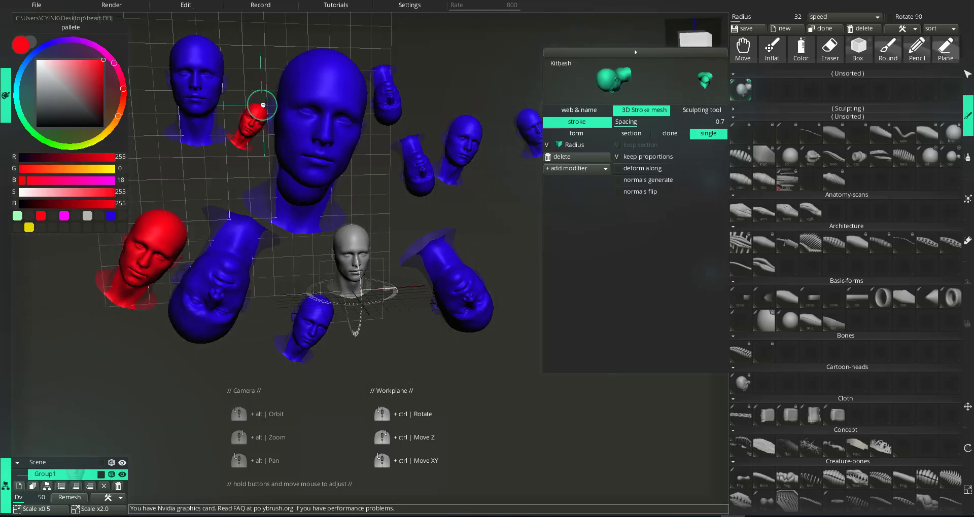
Step: Switch the color to the yellow swatch and scatter about fifteen yellow heads of different sizes among the others
click(29, 227)
drag(441, 349, 432, 317)
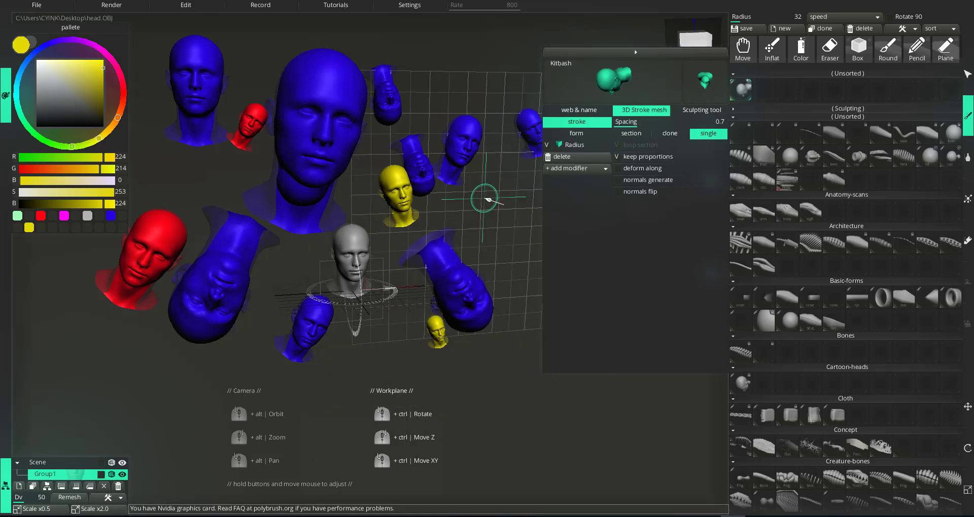
drag(482, 202, 488, 133)
drag(427, 64, 415, 29)
drag(197, 157, 158, 108)
drag(304, 312, 284, 253)
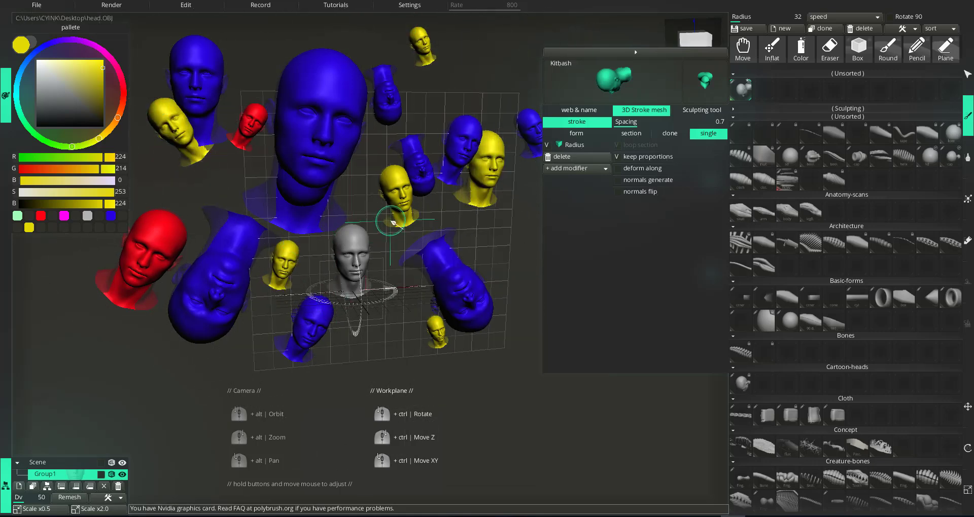
drag(401, 193, 406, 168)
drag(487, 152, 485, 122)
drag(391, 66, 380, 41)
drag(228, 64, 220, 39)
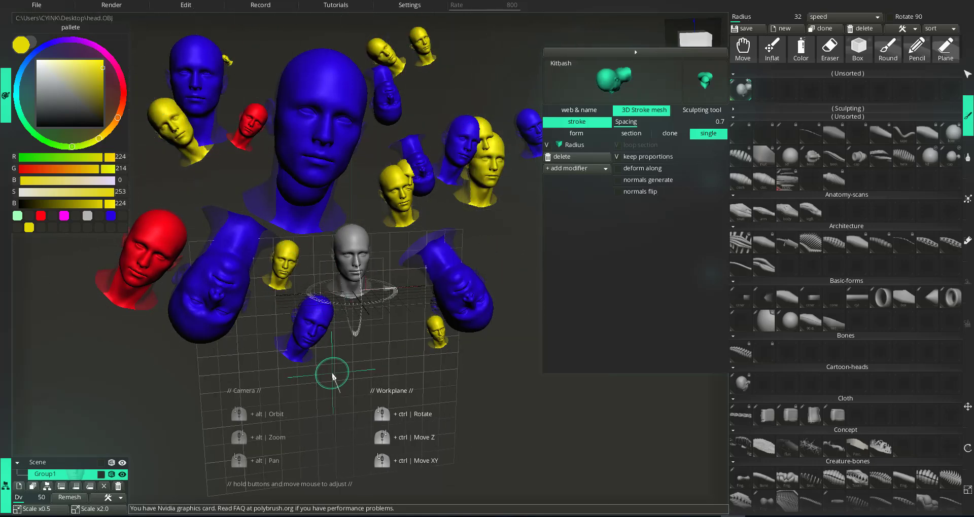
drag(326, 373, 347, 335)
drag(403, 213, 399, 185)
drag(321, 221, 286, 185)
click(204, 223)
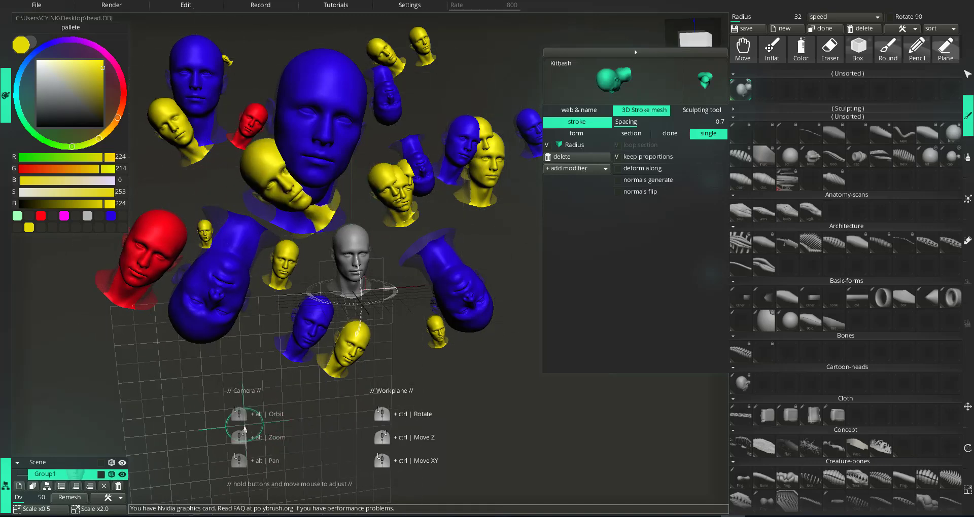
click(243, 409)
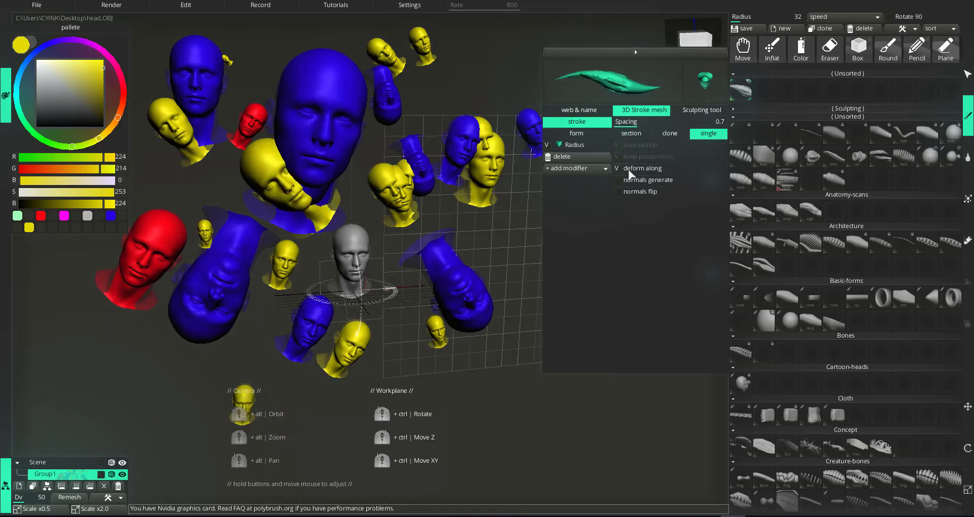
Step: Turn on deform along for the stroke and draw a long looping yellow stroke through and beside the heads
right_drag(496, 221, 389, 231)
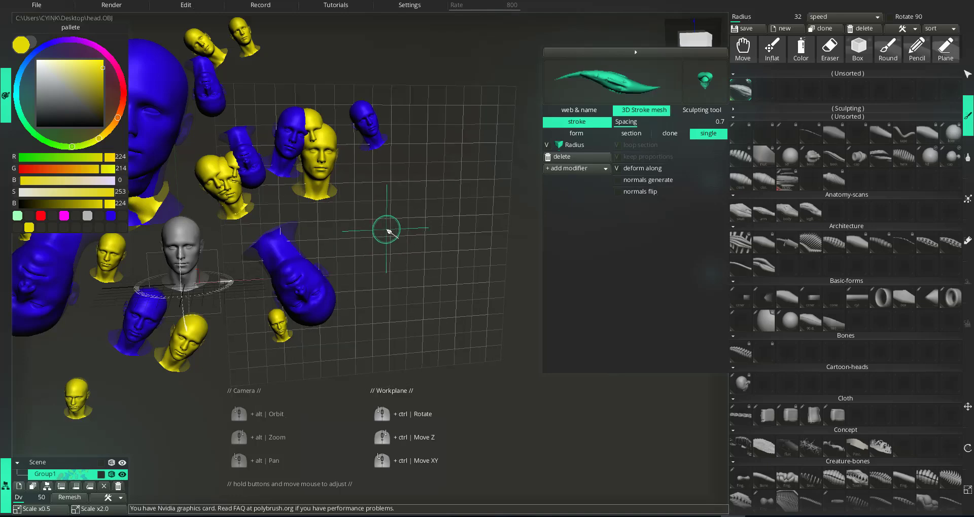
mouse_move(375, 332)
mouse_down()
mouse_move(284, 406)
mouse_move(452, 322)
mouse_move(507, 228)
mouse_move(368, 327)
mouse_up()
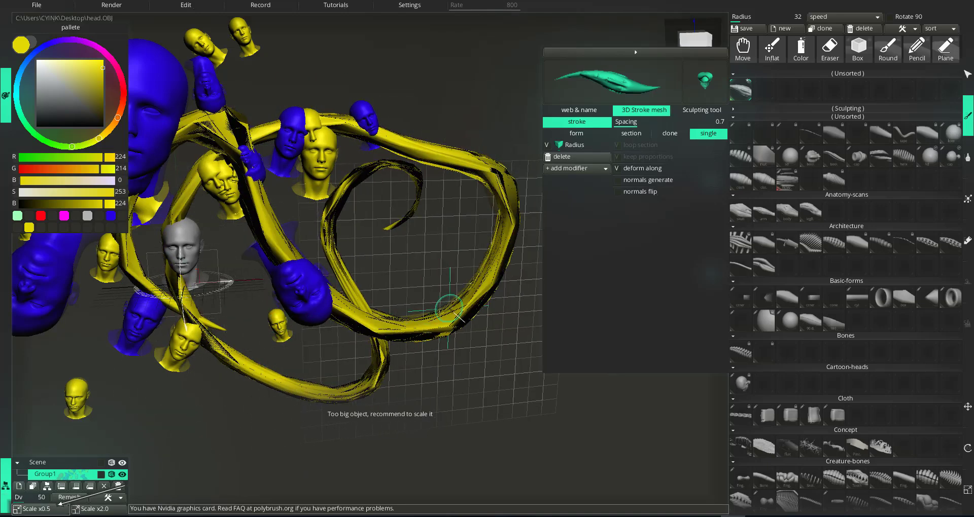
right_drag(446, 304, 471, 350)
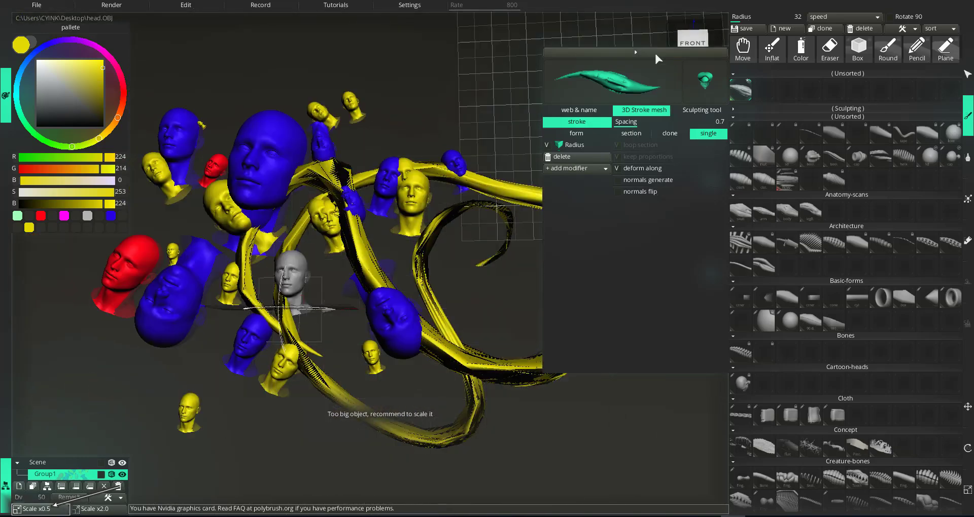
Step: Collapse the brush settings and switch the viewport wireframe on and off to examine the mesh density of the heads and stroke
click(655, 50)
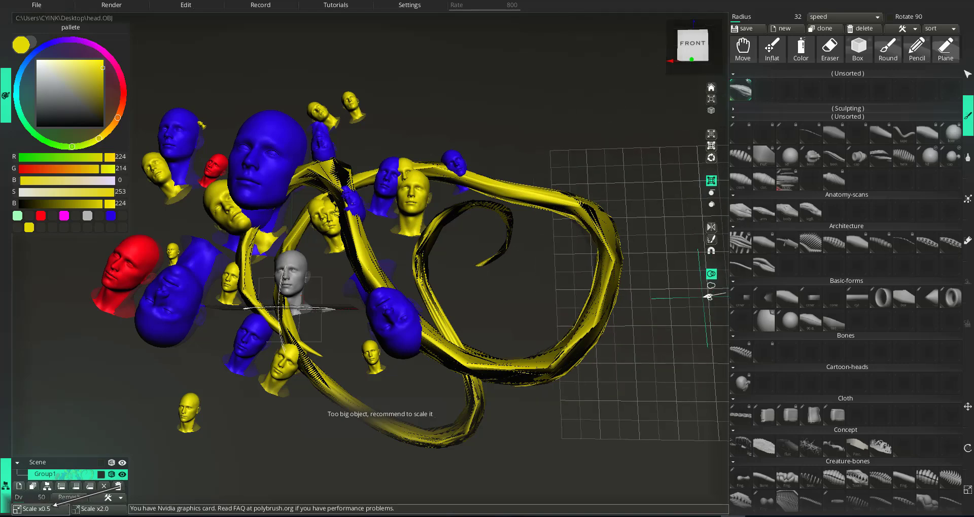
click(710, 110)
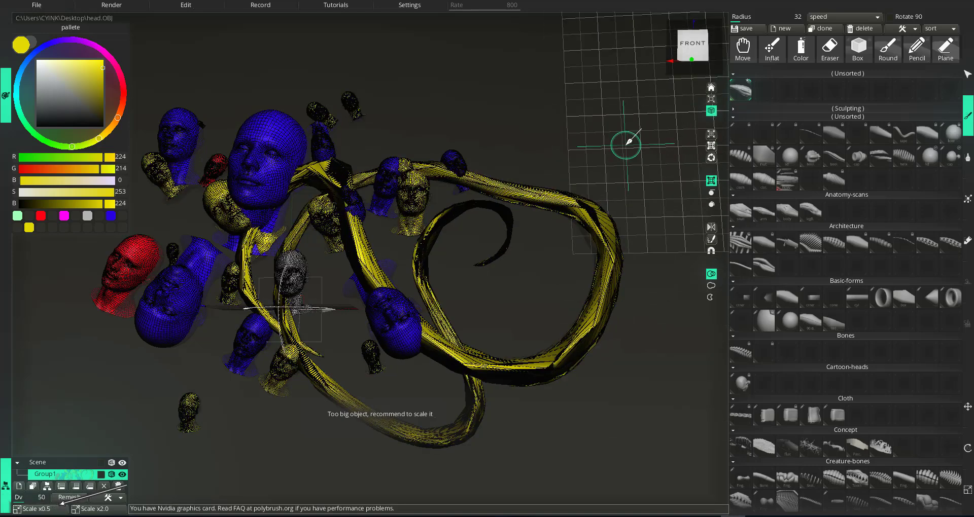
right_drag(370, 203, 274, 172)
scroll(404, 220, down, 10)
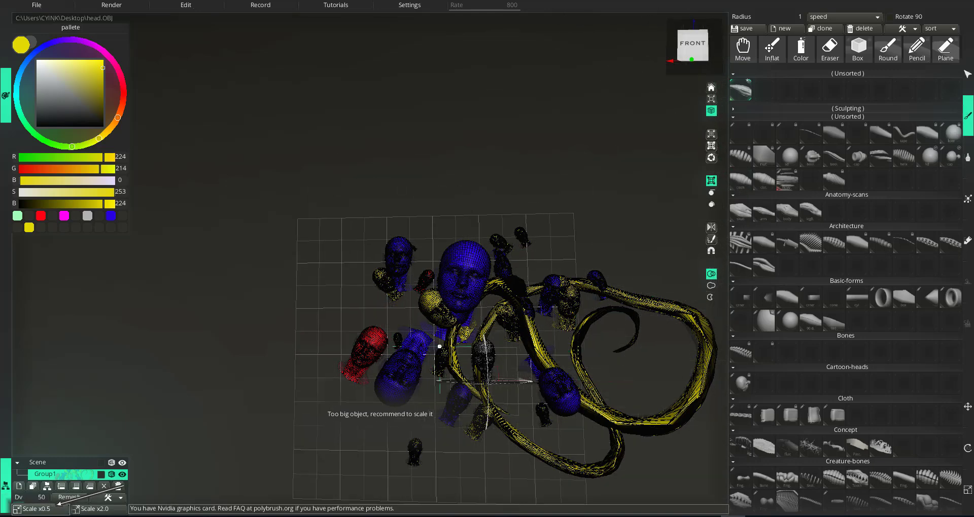
middle_drag(478, 313, 327, 230)
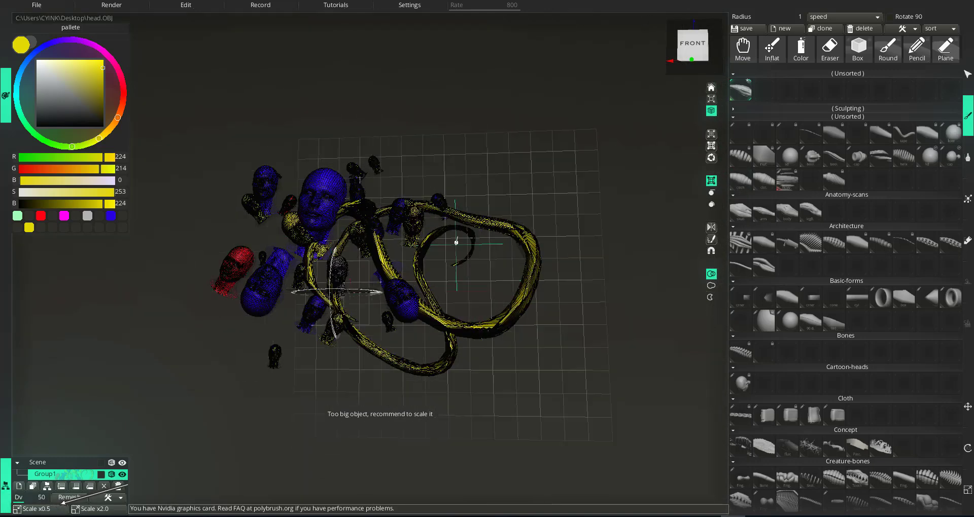
click(711, 111)
scroll(368, 216, up, 5)
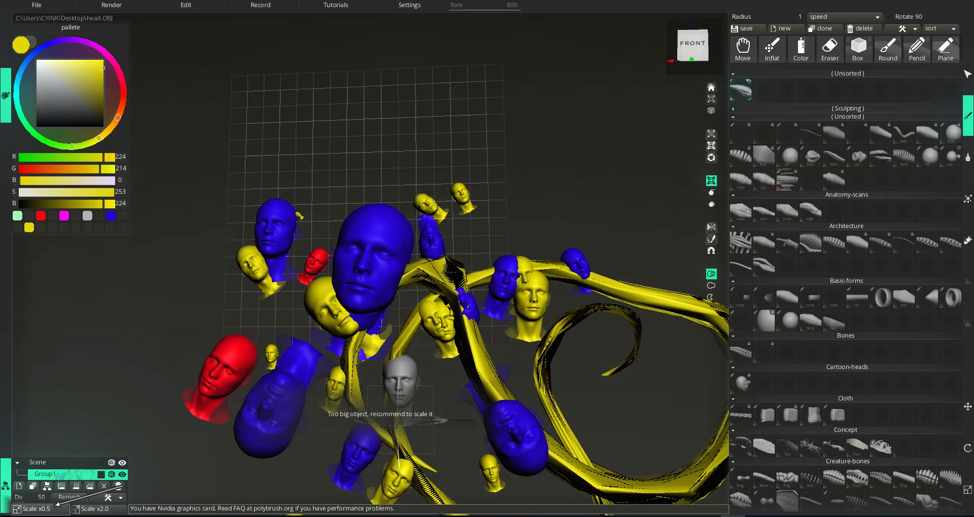
Step: Switch the Wire geometry look on and off in the render settings and close them
click(132, 6)
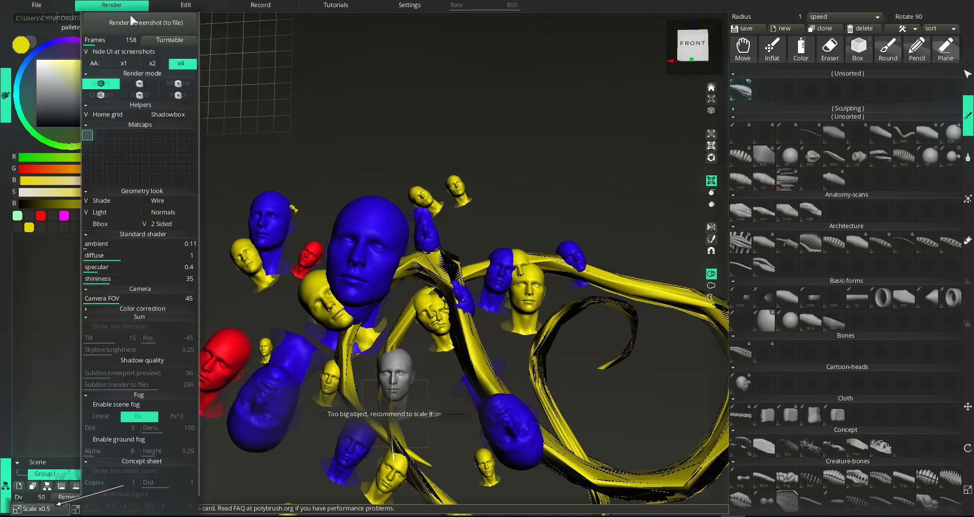
click(140, 201)
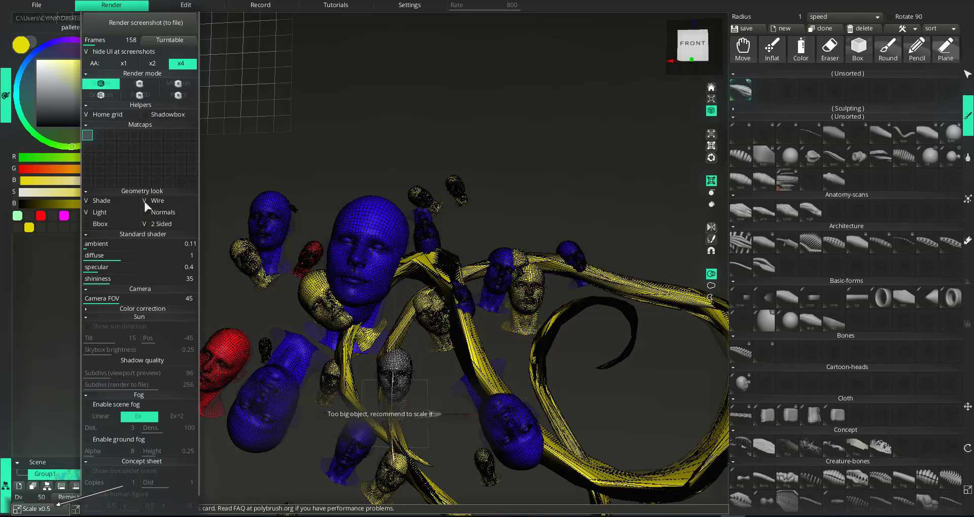
click(144, 200)
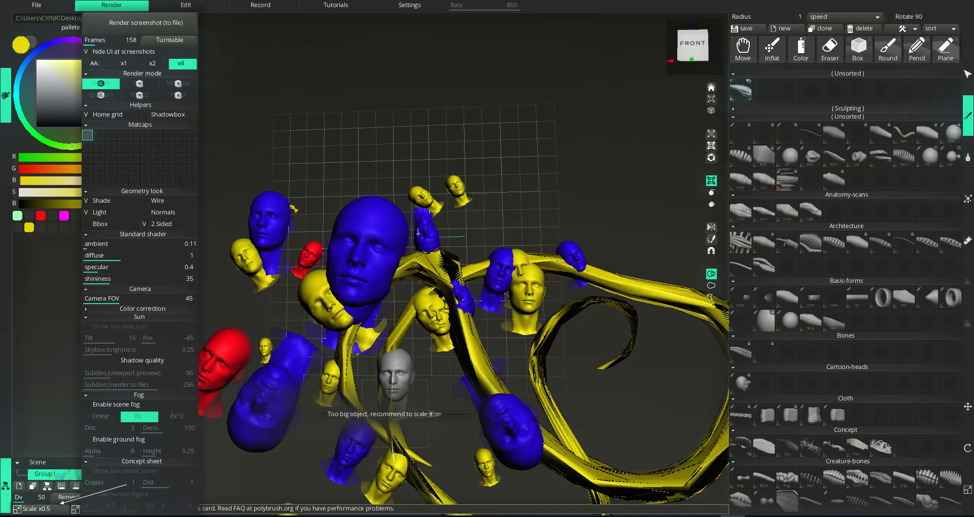
click(580, 6)
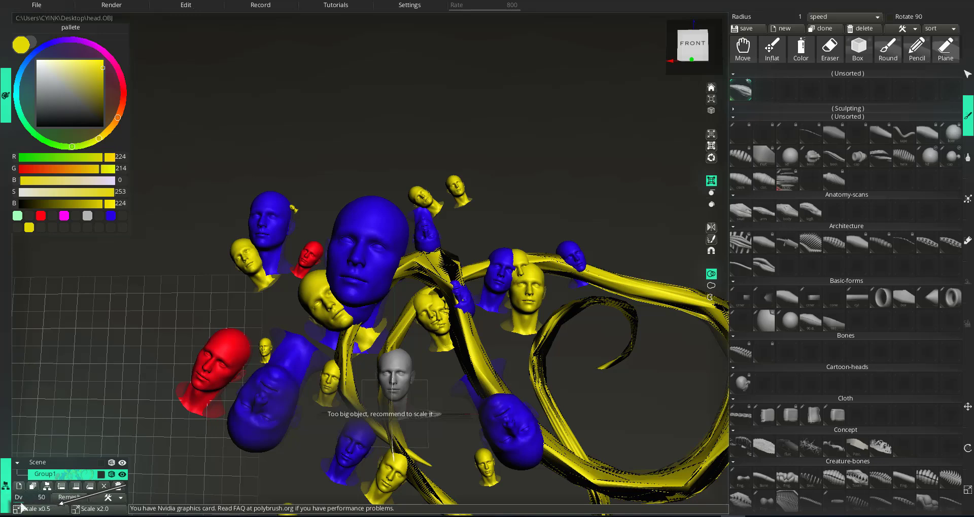
Step: Try remeshing the group of heads and strokes at a division of 50, and undo that remesh
click(70, 498)
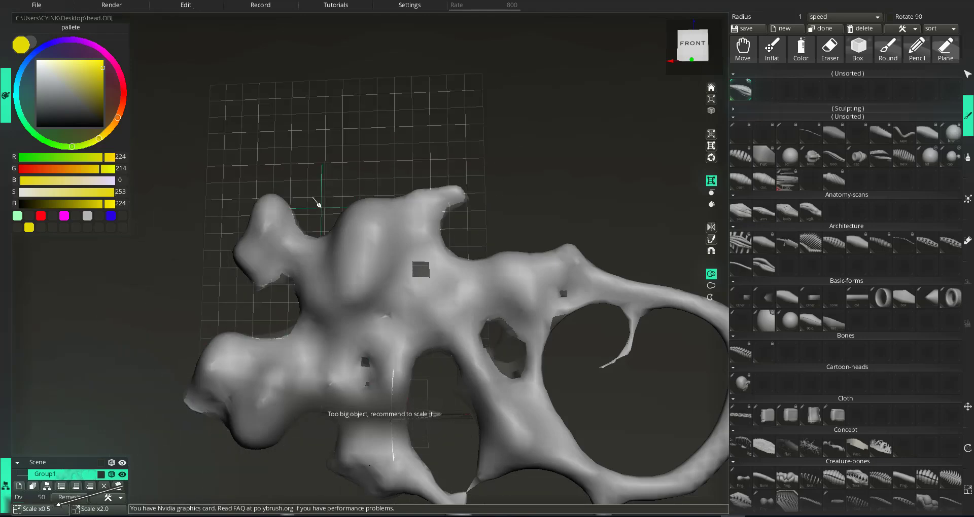
right_drag(369, 364, 440, 353)
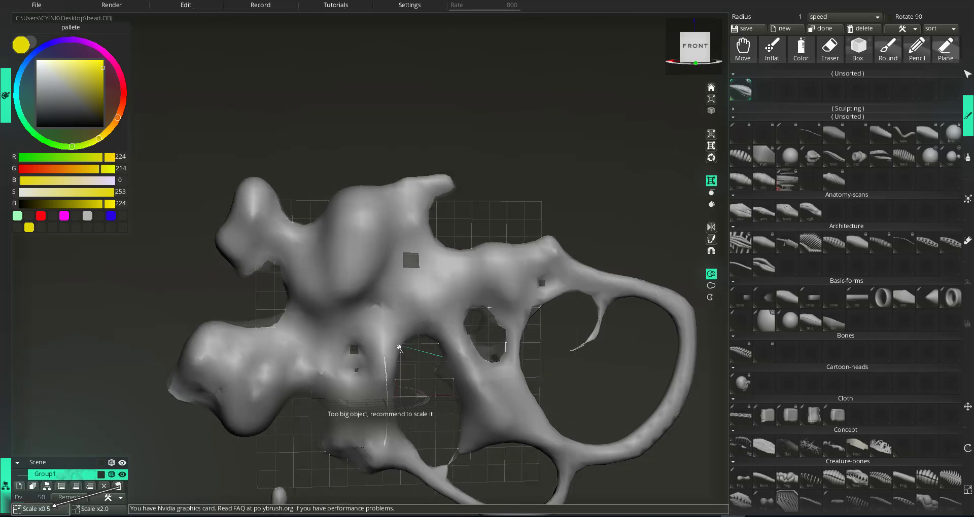
click(185, 6)
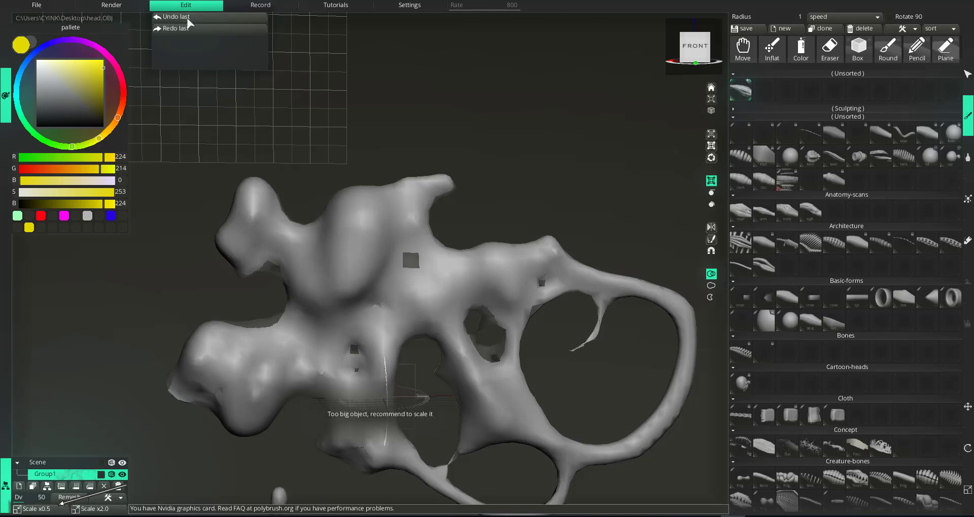
click(188, 18)
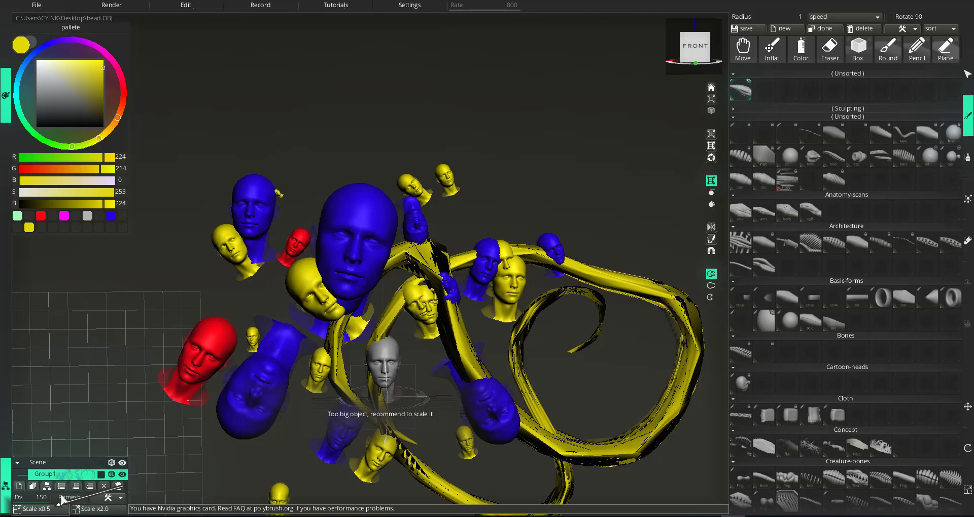
Step: Remesh the group of heads and strokes at a division of 150
click(62, 497)
mouse_move(589, 339)
middle_down()
mouse_move(330, 340)
mouse_move(588, 341)
middle_up()
scroll(588, 340, up, 3)
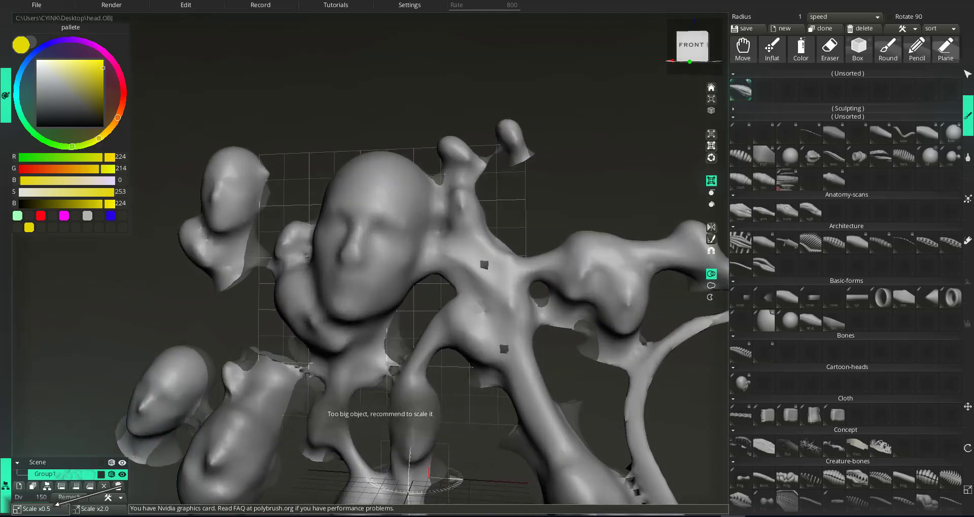
Step: Examine the remeshed surface up close and from several angles, checking the facial detail, holes and merged joints
scroll(370, 258, up, 8)
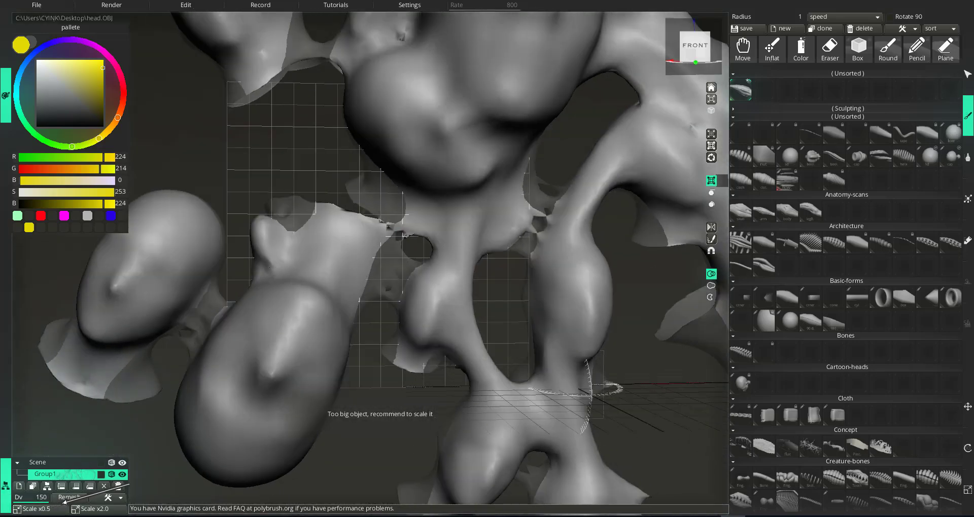
middle_drag(370, 258, 421, 271)
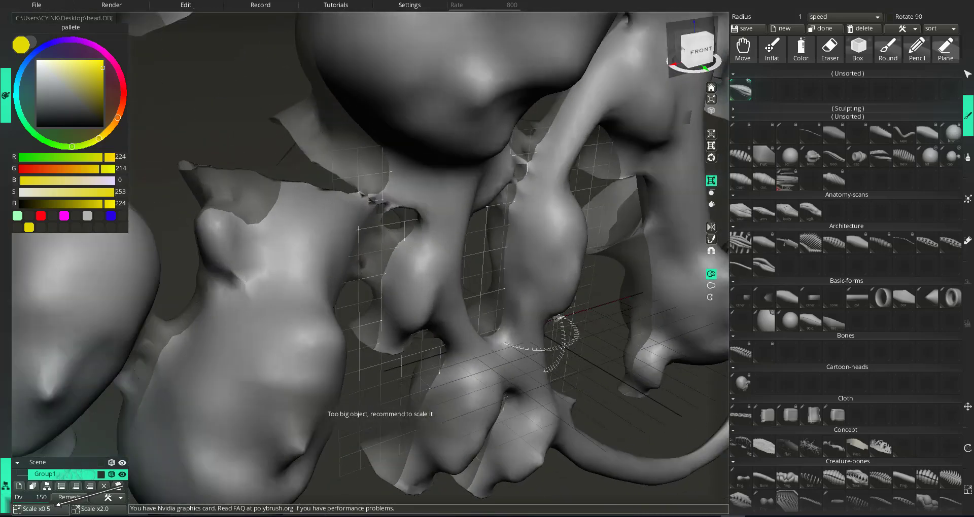
scroll(245, 279, down, 8)
middle_drag(246, 279, 152, 248)
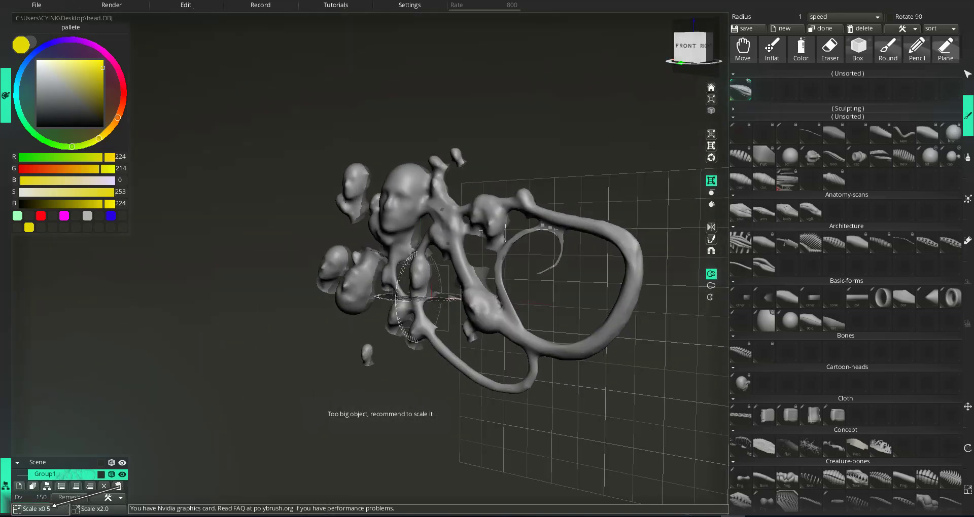
mouse_move(355, 259)
middle_down()
mouse_move(203, 264)
mouse_move(360, 259)
mouse_move(370, 243)
mouse_move(355, 248)
middle_up()
scroll(370, 244, up, 2)
scroll(371, 244, up, 3)
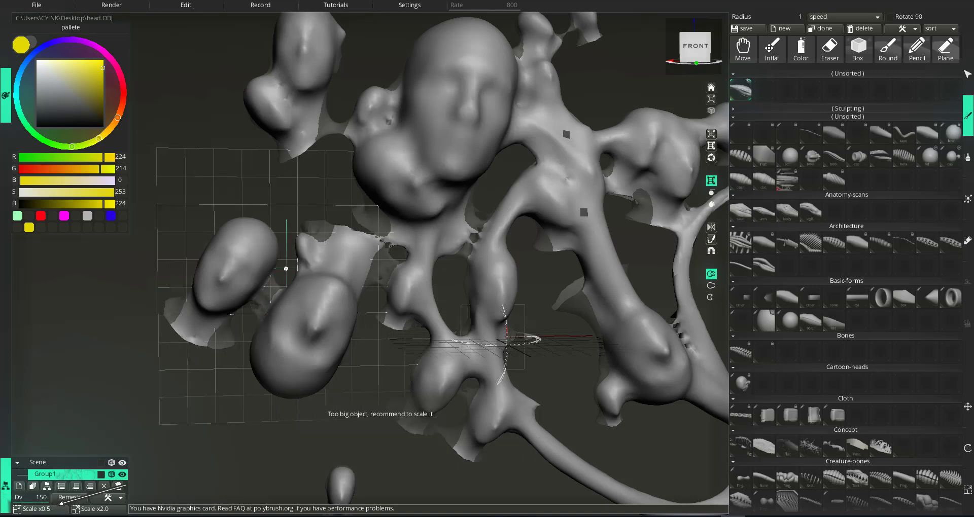
middle_drag(517, 152, 319, 324)
scroll(520, 282, down, 3)
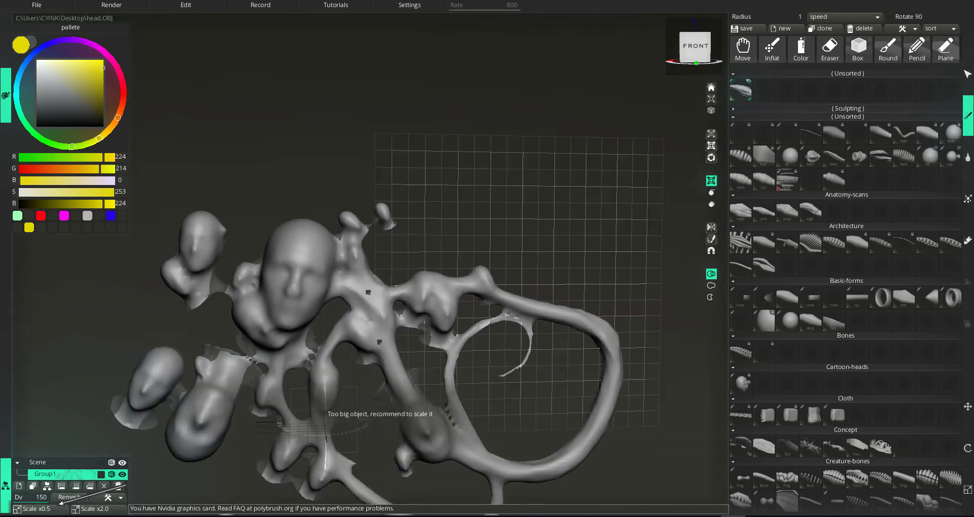
scroll(522, 348, down, 2)
middle_drag(523, 348, 340, 355)
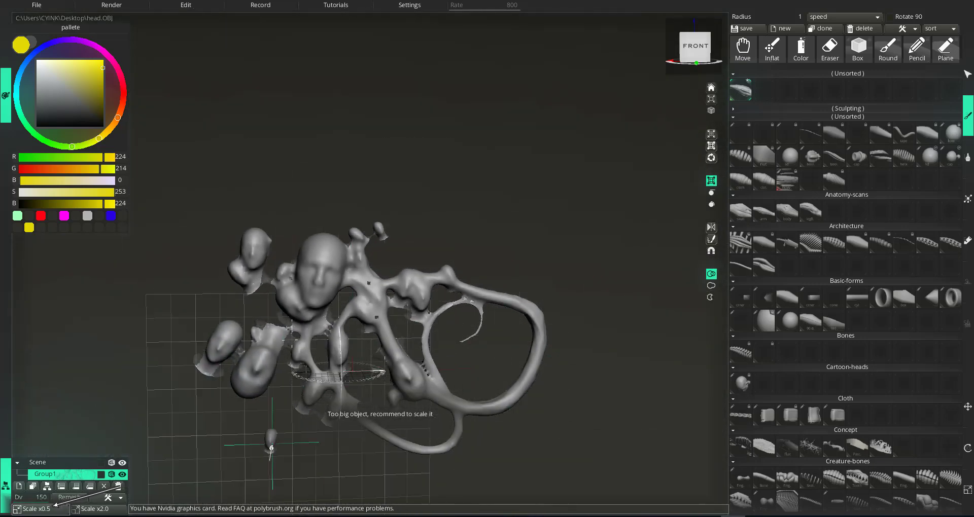
drag(271, 448, 451, 302)
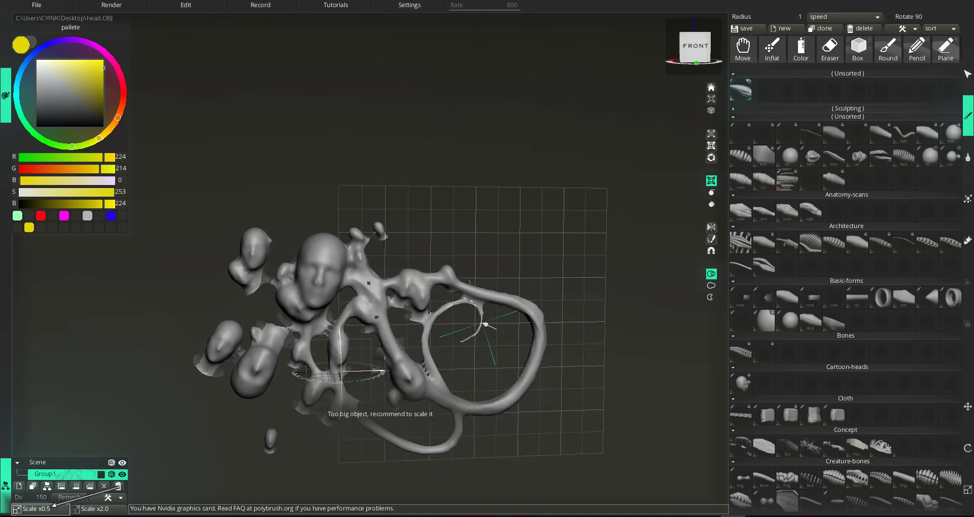
right_drag(484, 323, 434, 326)
scroll(386, 259, up, 4)
right_drag(515, 204, 532, 231)
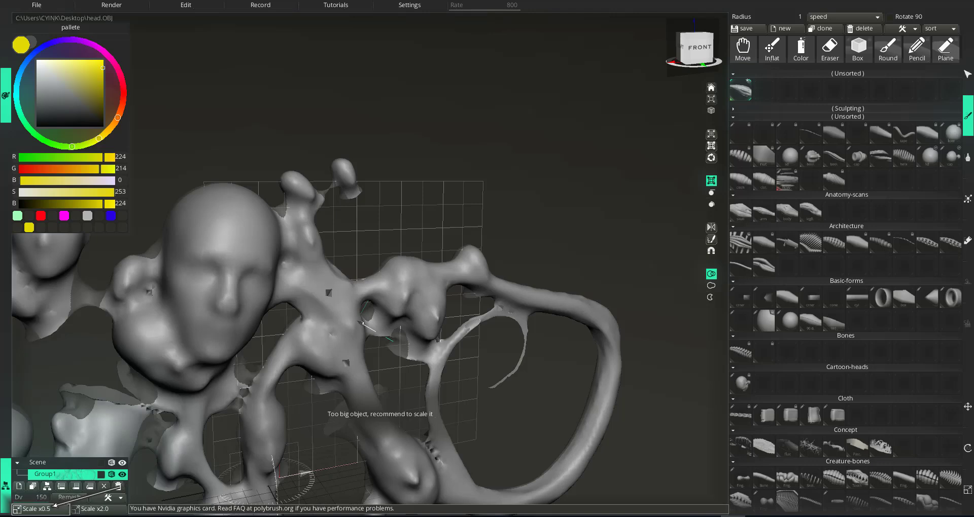
scroll(375, 317, down, 4)
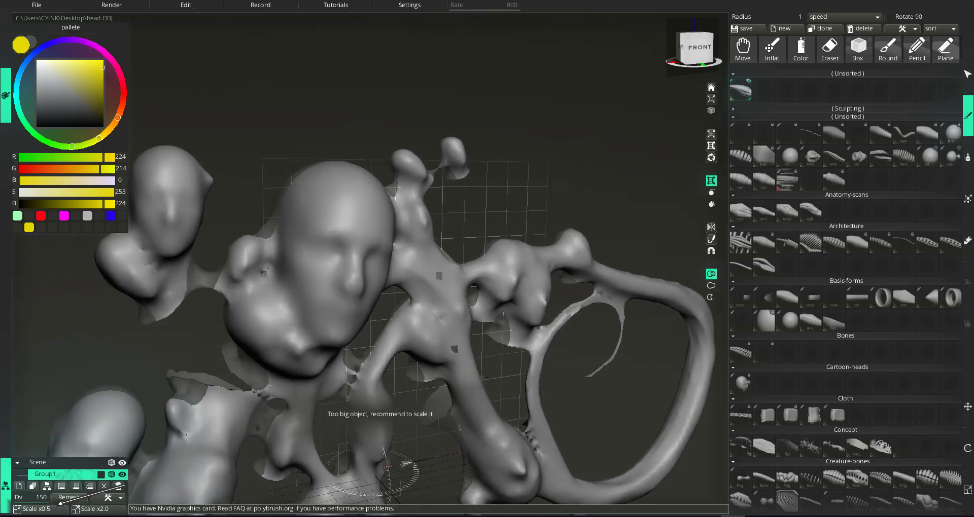
scroll(355, 330, up, 4)
scroll(337, 350, down, 6)
right_drag(338, 350, 126, 487)
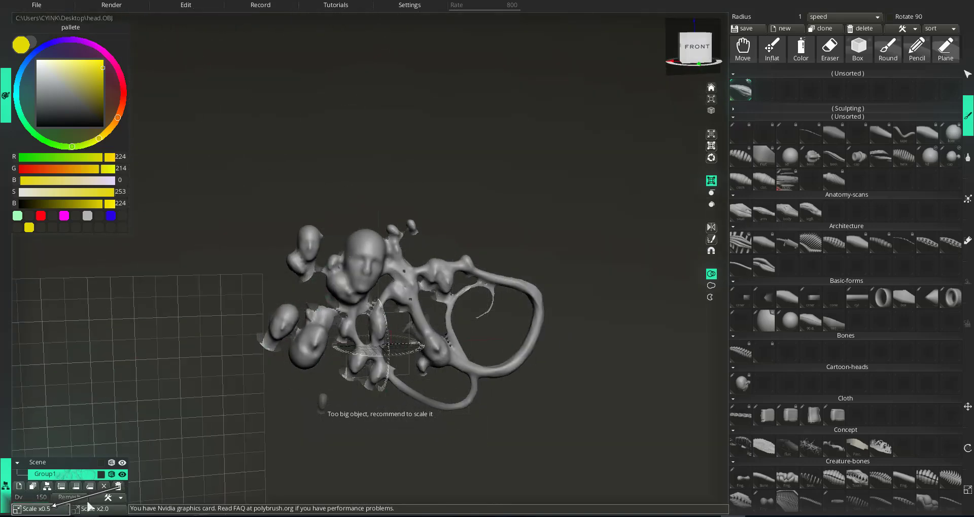
Step: Delete the remeshed group to empty the scene
click(118, 487)
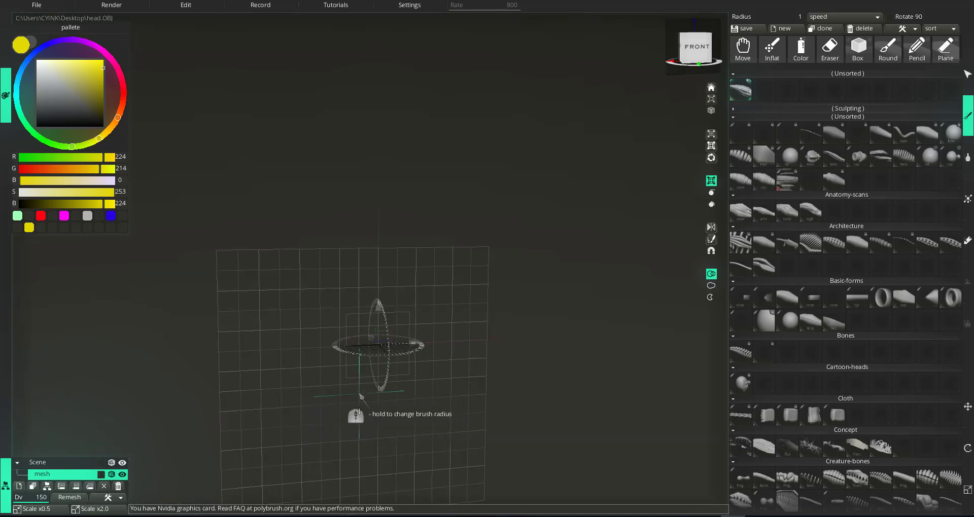
scroll(361, 374, down, 3)
scroll(315, 309, up, 5)
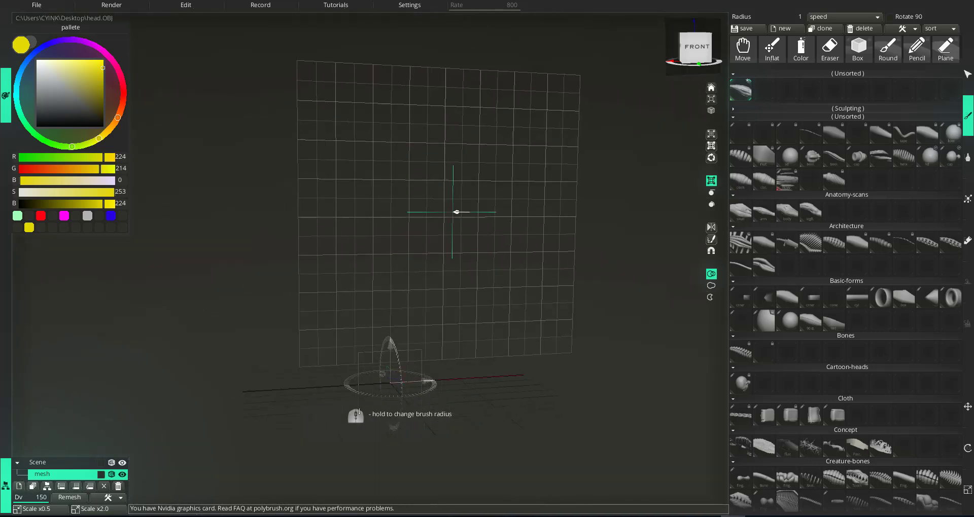
alt+middle_drag(456, 211, 417, 145)
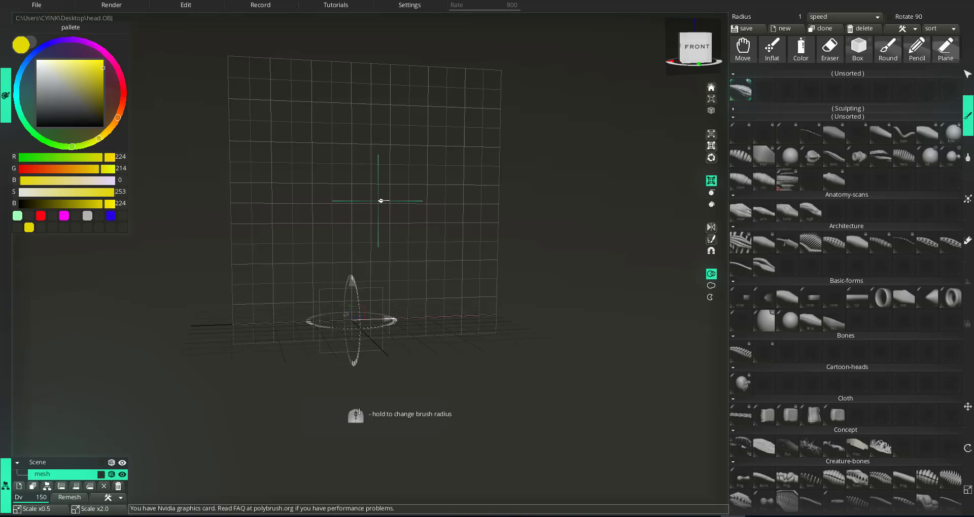
drag(380, 201, 407, 388)
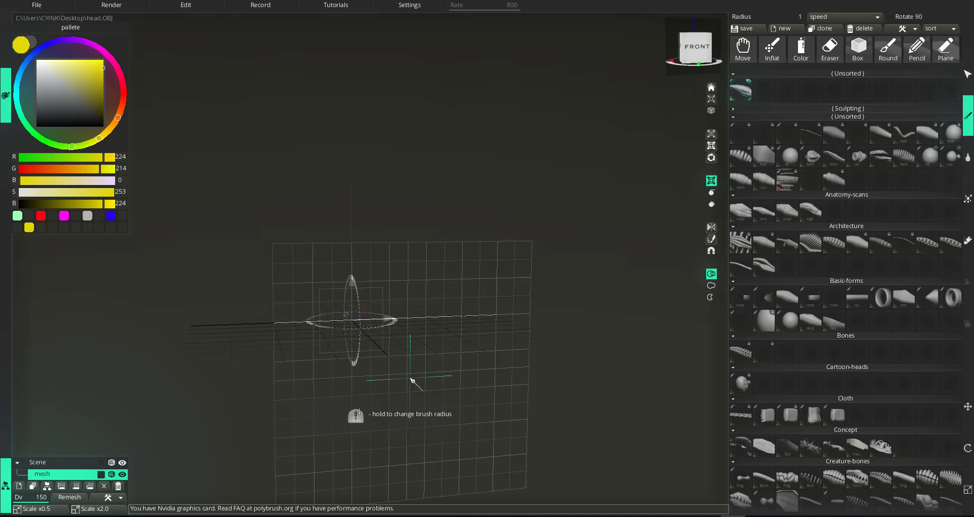
mouse_move(413, 377)
mouse_down()
mouse_move(410, 329)
mouse_move(489, 201)
mouse_move(434, 169)
mouse_move(478, 161)
mouse_move(518, 197)
mouse_move(840, 243)
mouse_up()
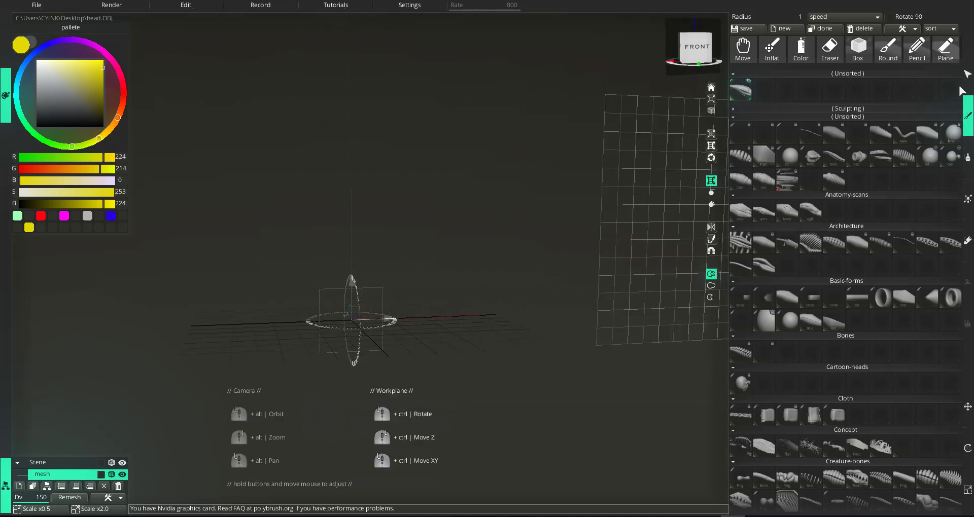
Step: Use the radial section tool about the Y axis to draw a stacked yellow turned form: slender column, wide stepped base and rimmed bulb on top
click(970, 172)
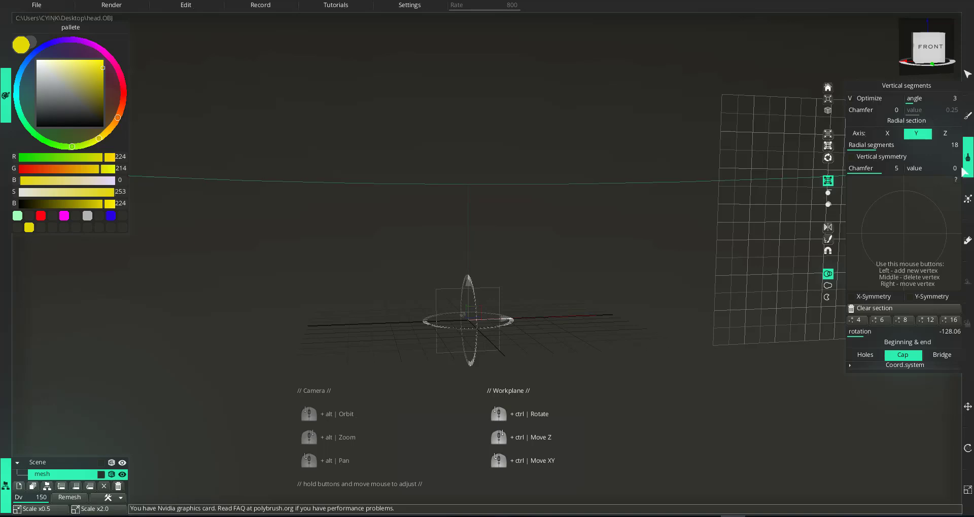
alt+middle_drag(510, 304, 442, 293)
mouse_move(443, 293)
alt+mouse_down()
mouse_move(443, 304)
mouse_move(457, 284)
alt+mouse_up()
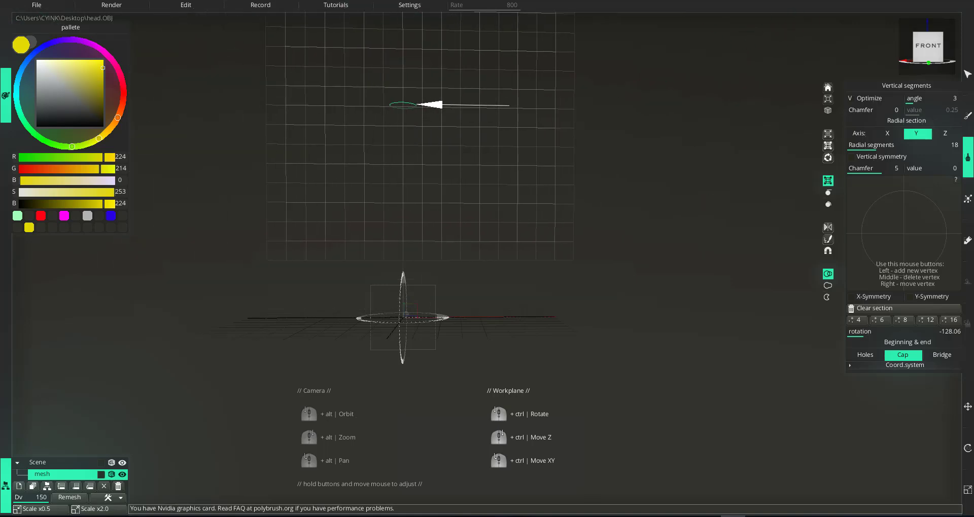
drag(406, 97, 425, 117)
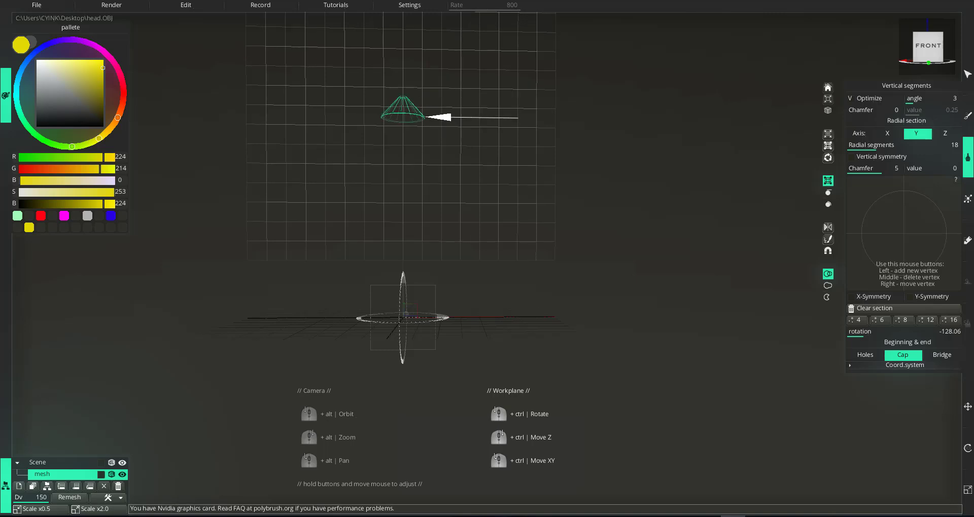
drag(433, 152, 429, 188)
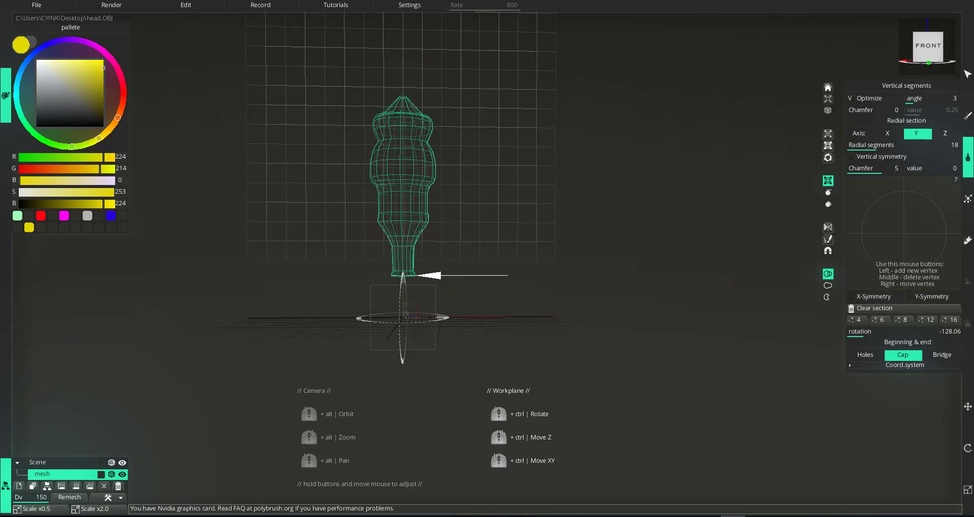
drag(436, 329, 435, 329)
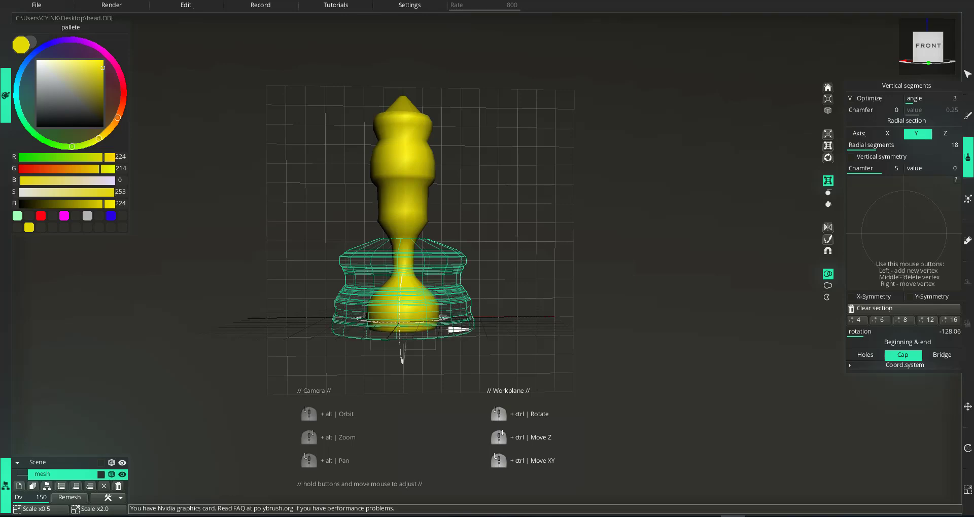
click(449, 330)
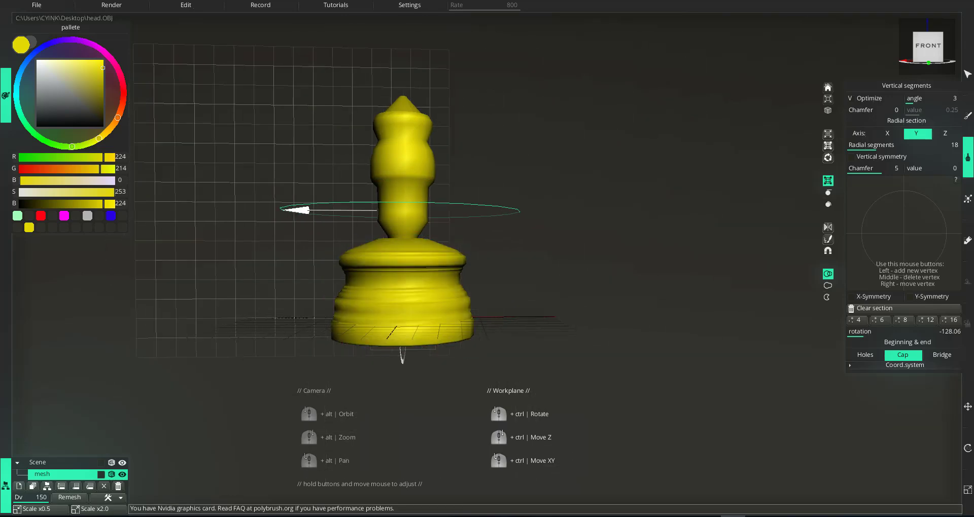
mouse_move(307, 213)
alt+mouse_down()
mouse_move(355, 279)
mouse_move(309, 215)
mouse_move(334, 211)
mouse_move(395, 152)
mouse_move(446, 128)
mouse_move(452, 176)
mouse_move(449, 142)
mouse_move(417, 104)
mouse_move(462, 132)
mouse_move(459, 178)
mouse_move(434, 223)
alt+mouse_up()
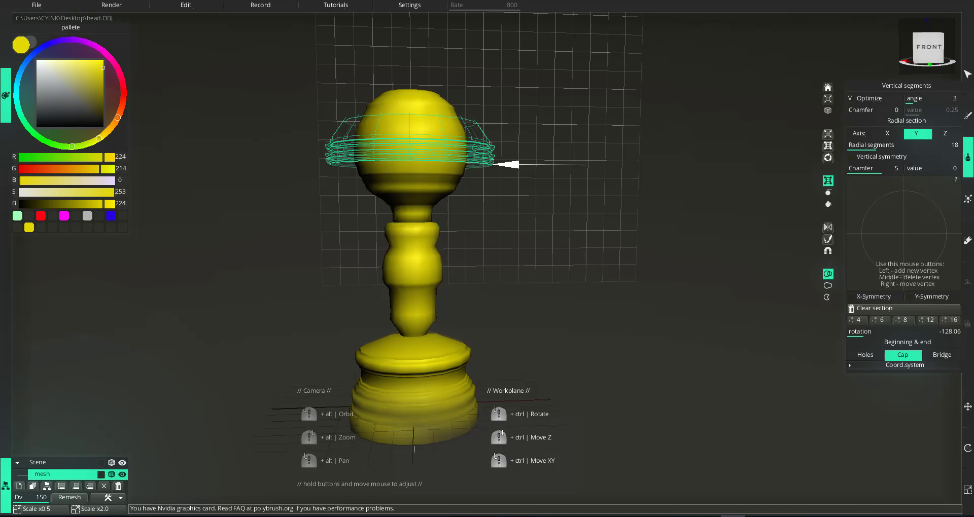
click(485, 167)
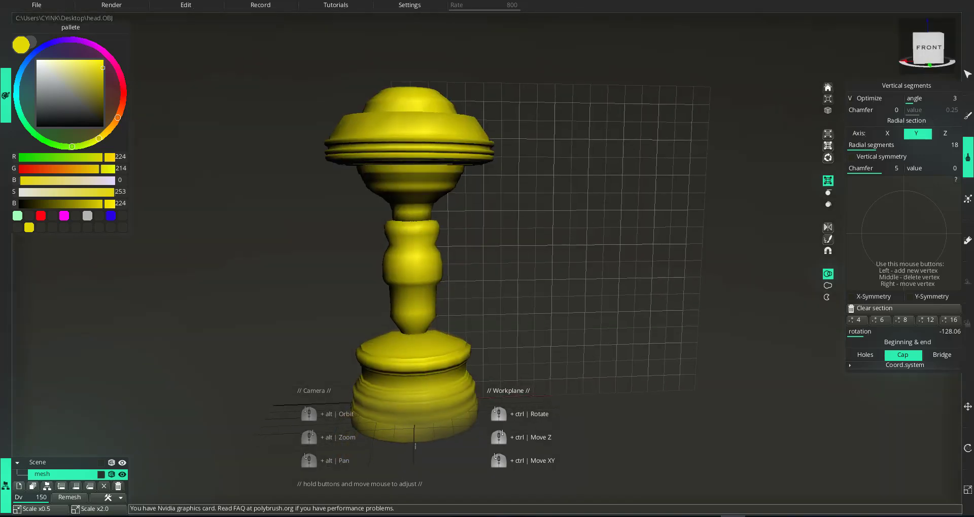
Step: Draw a ribbed red radial body around the middle of the column and a magenta one on top of the bulb
click(41, 215)
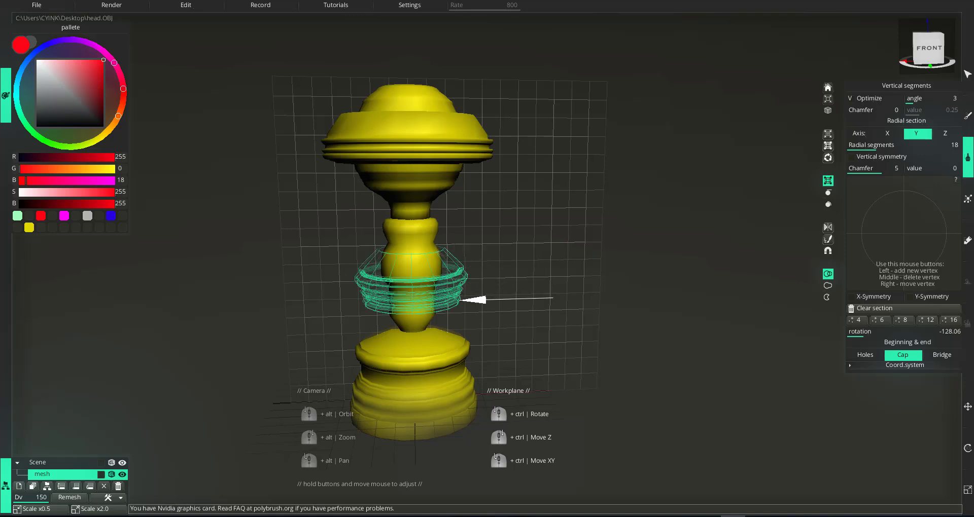
click(464, 339)
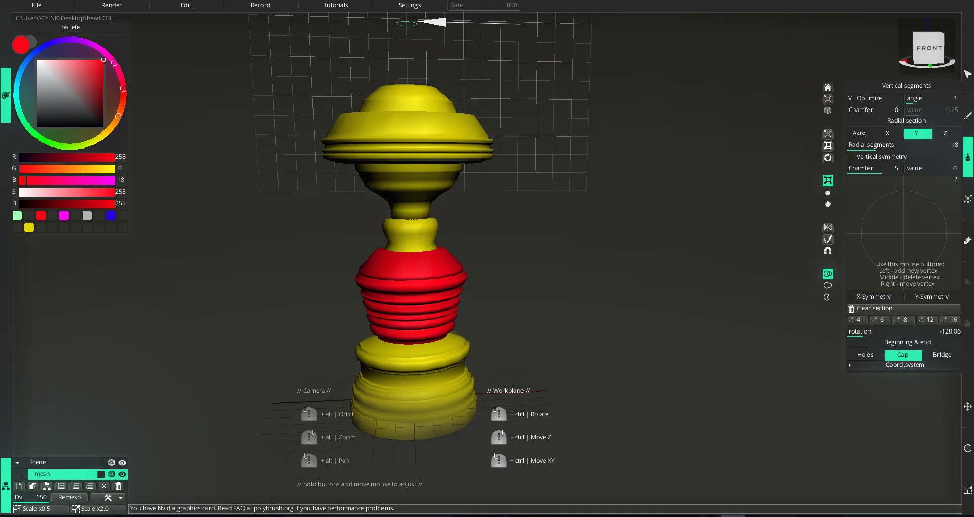
drag(403, 35, 424, 125)
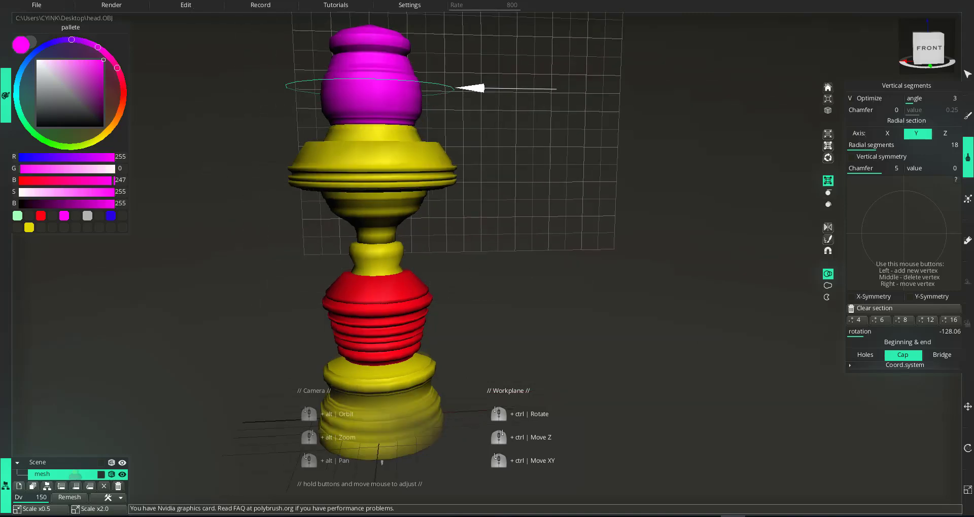
alt+right_drag(620, 336, 573, 349)
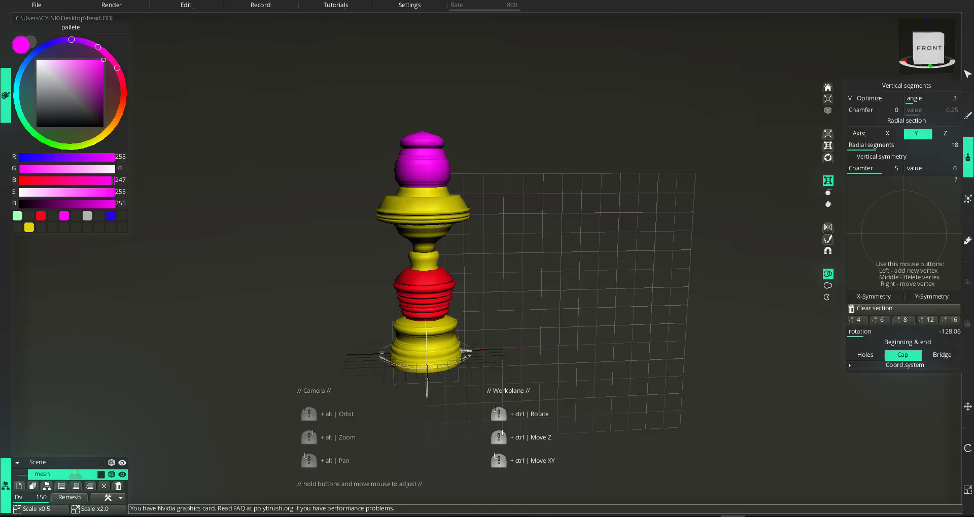
alt+drag(573, 350, 680, 236)
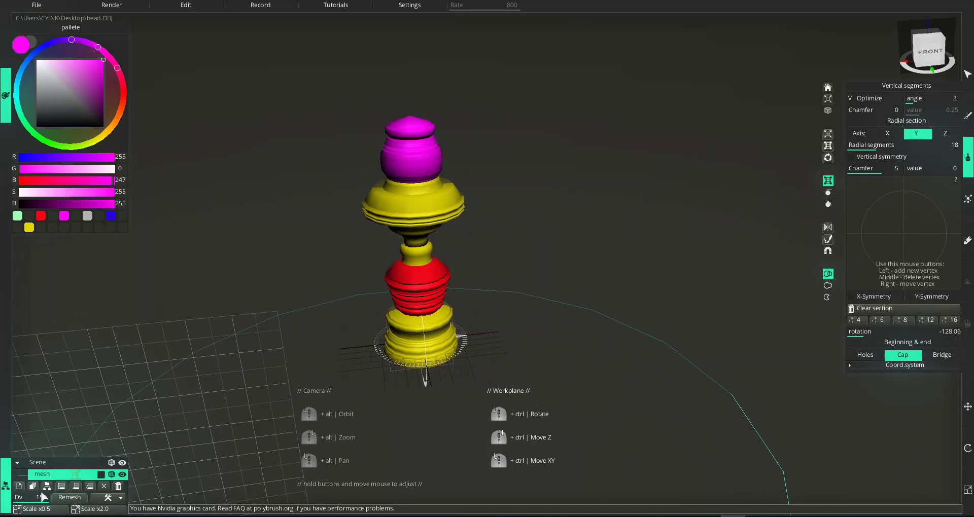
Step: Add a new mesh layer to the scene and hide the layer holding the colored column
click(19, 486)
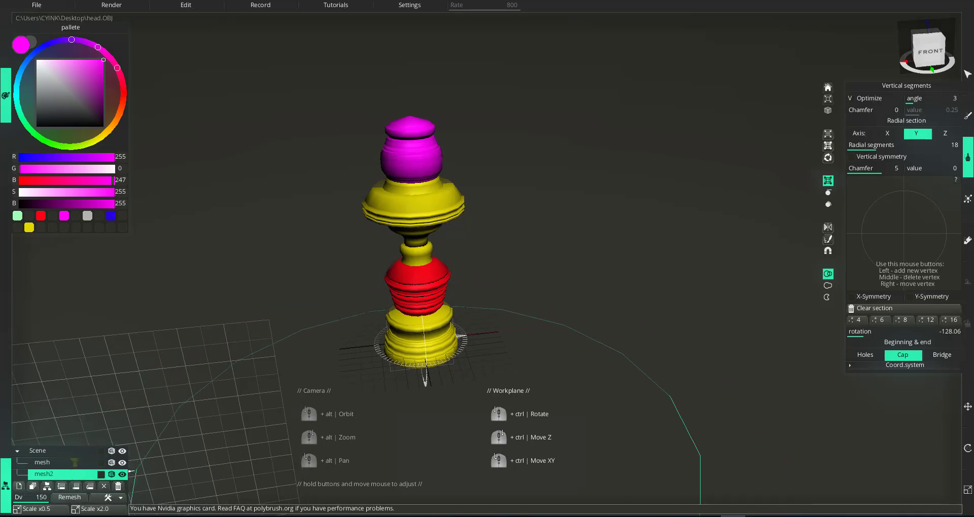
click(123, 462)
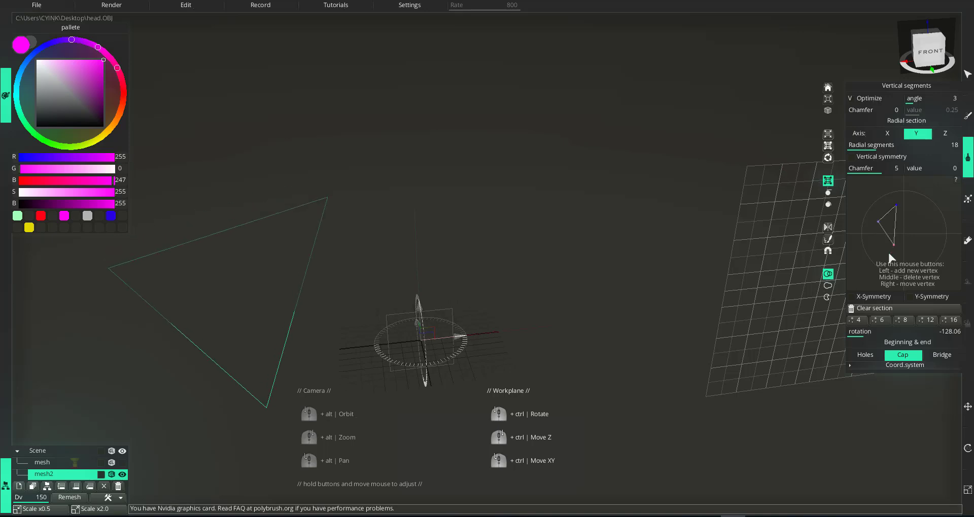
Step: Add vertices to the radial cross-section and move them to form a narrow custom outline with one side notched inward
click(905, 263)
click(925, 253)
click(926, 211)
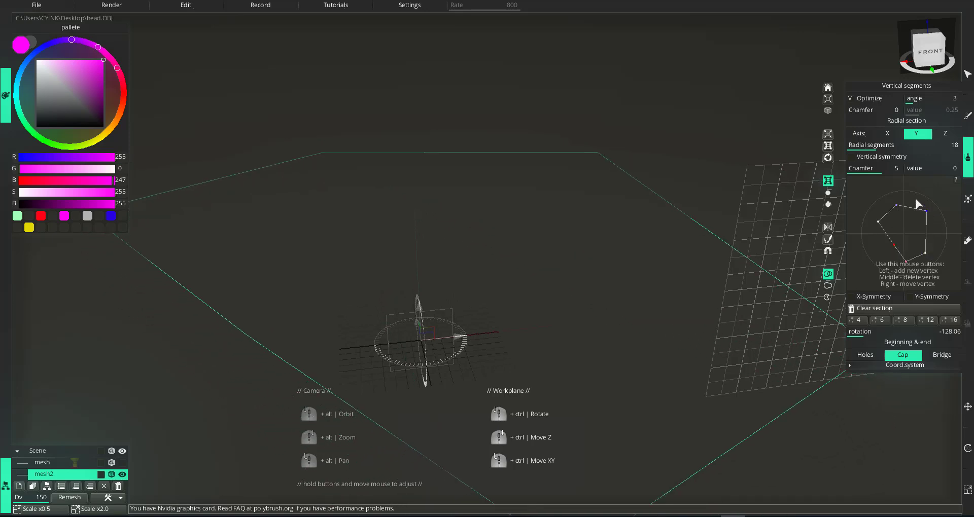
click(912, 198)
right_drag(894, 245, 884, 218)
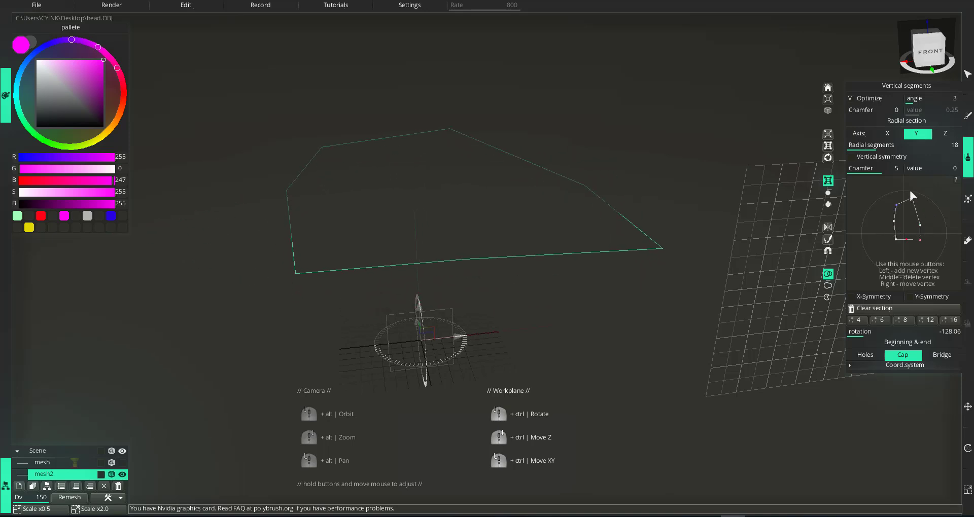
right_drag(910, 192, 903, 226)
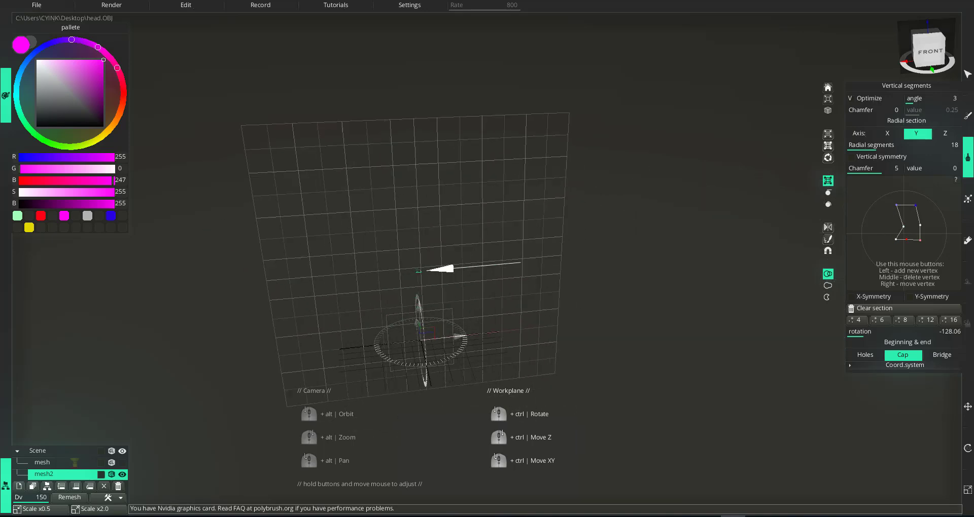
Step: Draw a wavy magenta vertical body with the custom cross-section, from above the grid down to its centre
drag(450, 180, 465, 192)
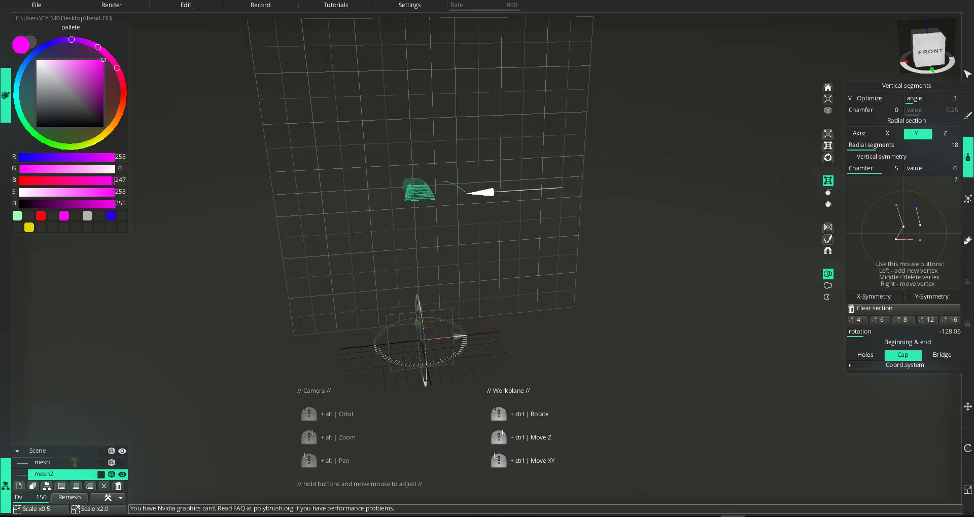
mouse_move(466, 275)
mouse_down()
mouse_move(482, 323)
mouse_move(462, 342)
mouse_up()
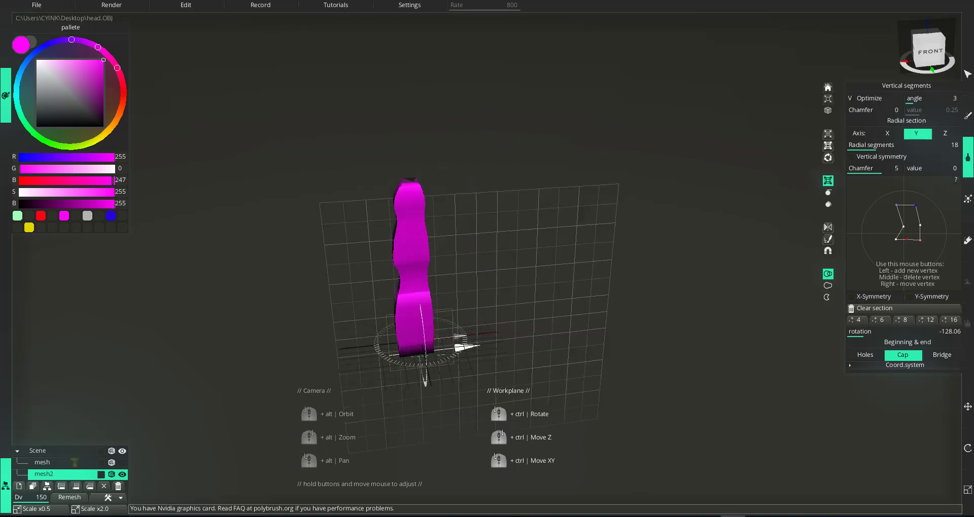
mouse_move(550, 312)
alt+mouse_down()
mouse_move(644, 340)
mouse_move(709, 324)
mouse_move(573, 309)
mouse_move(591, 329)
alt+mouse_up()
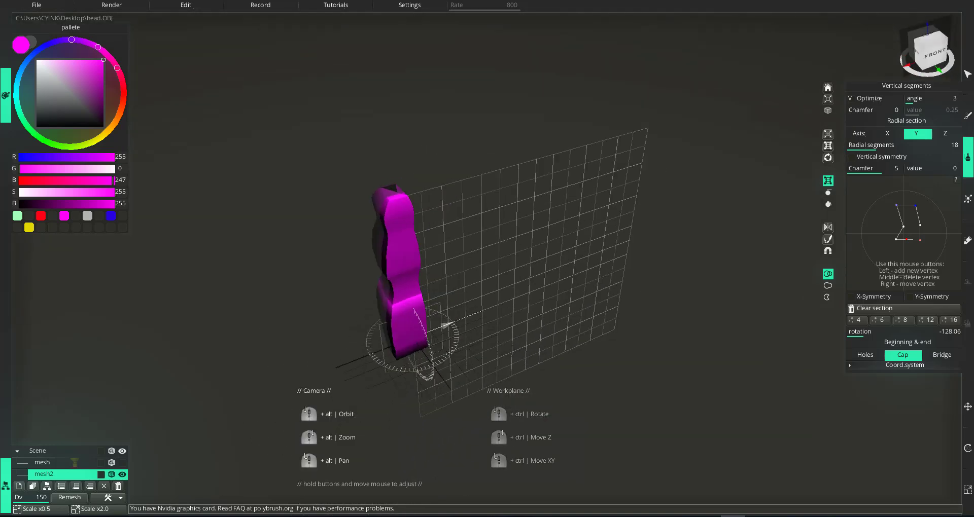
Step: Replace the custom cross-section with the 6-vertex preset and undo the wavy magenta body
click(901, 321)
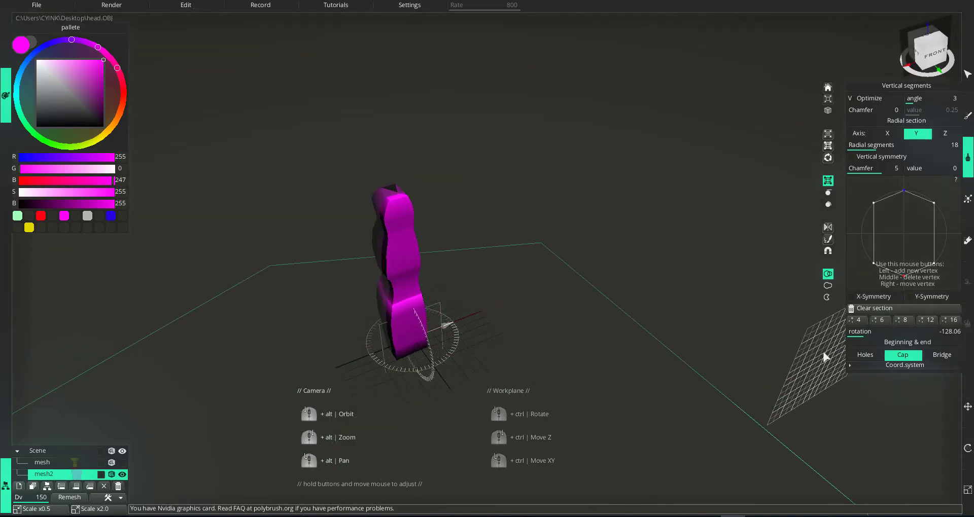
click(159, 9)
click(175, 17)
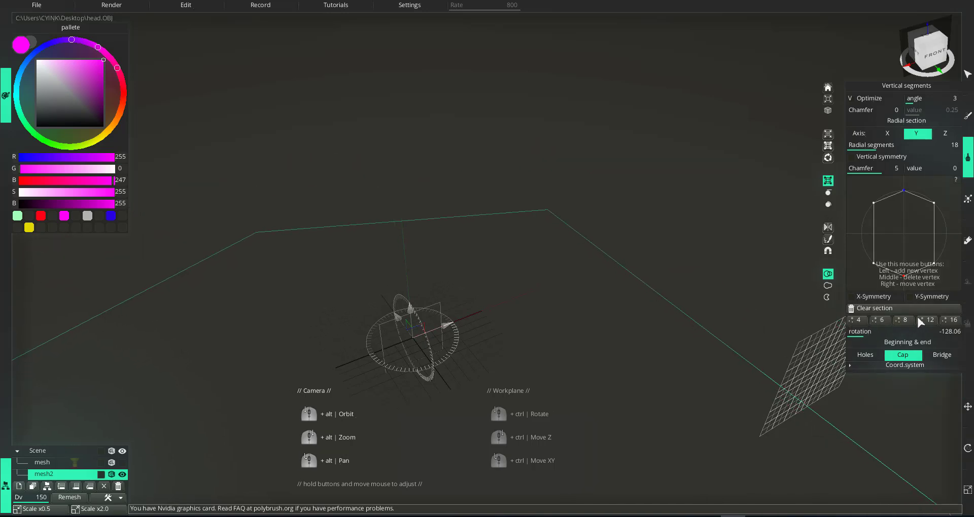
Step: Apply the 12-vertex preset cross-section and pull one vertex on each side inward to notch it symmetrically
click(928, 320)
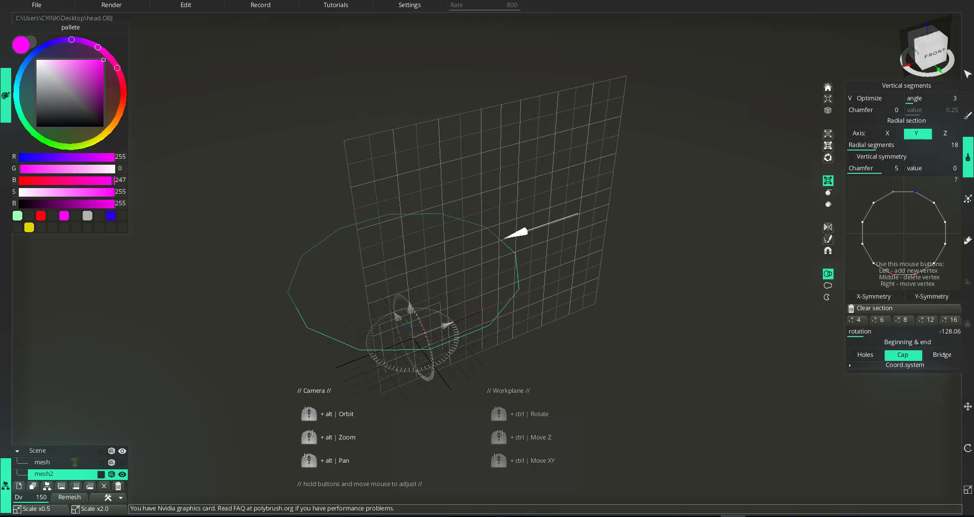
alt+drag(507, 235, 482, 218)
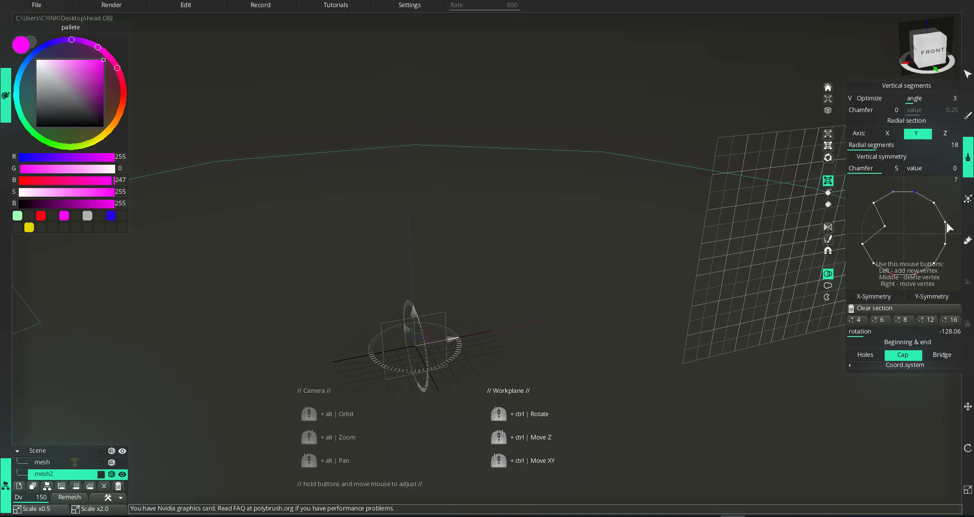
right_drag(945, 222, 920, 226)
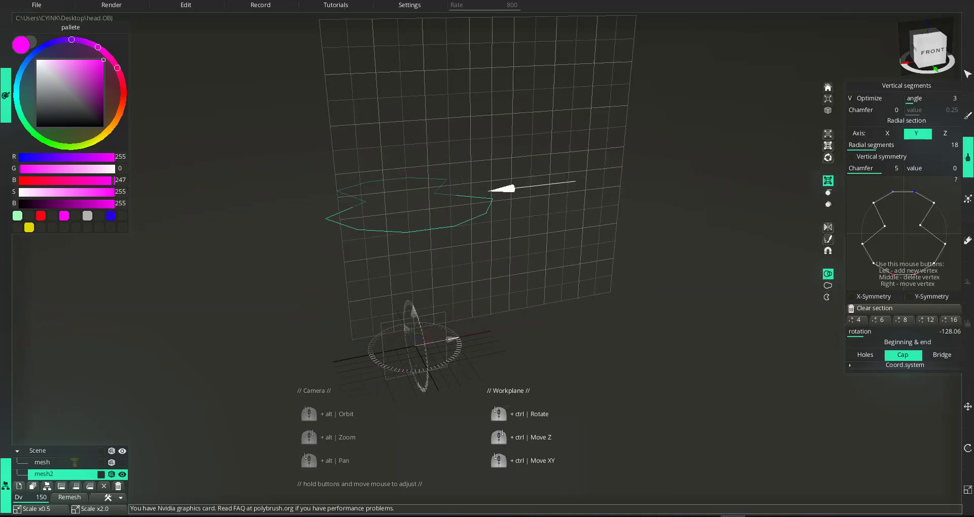
Step: Draw a magenta bowling-pin-shaped body down to the grid centre with the notched cross-section
alt+drag(550, 315, 497, 261)
alt+drag(471, 168, 430, 117)
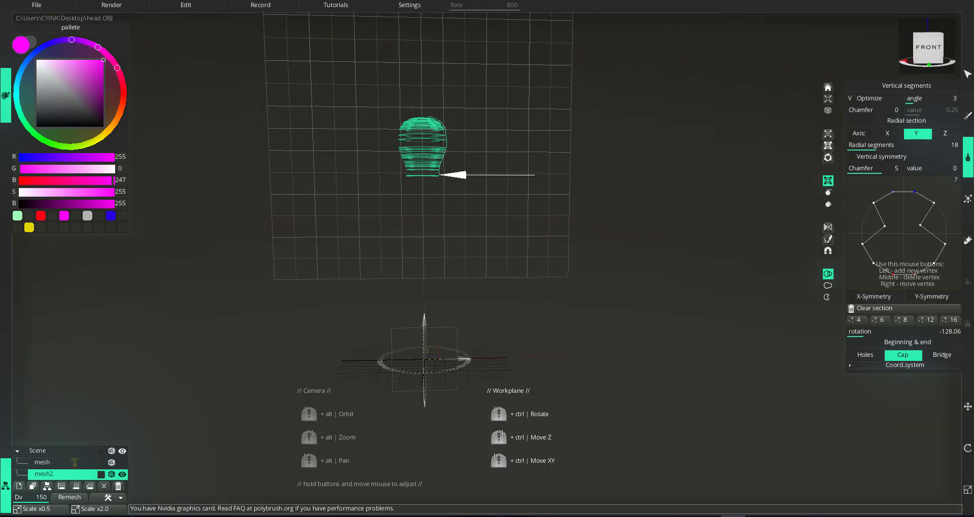
mouse_move(439, 175)
mouse_down()
mouse_move(474, 276)
mouse_move(455, 365)
mouse_up()
mouse_move(563, 332)
alt+mouse_down()
mouse_move(604, 378)
mouse_move(609, 365)
mouse_move(598, 436)
mouse_move(547, 324)
mouse_move(406, 314)
mouse_move(517, 314)
alt+mouse_up()
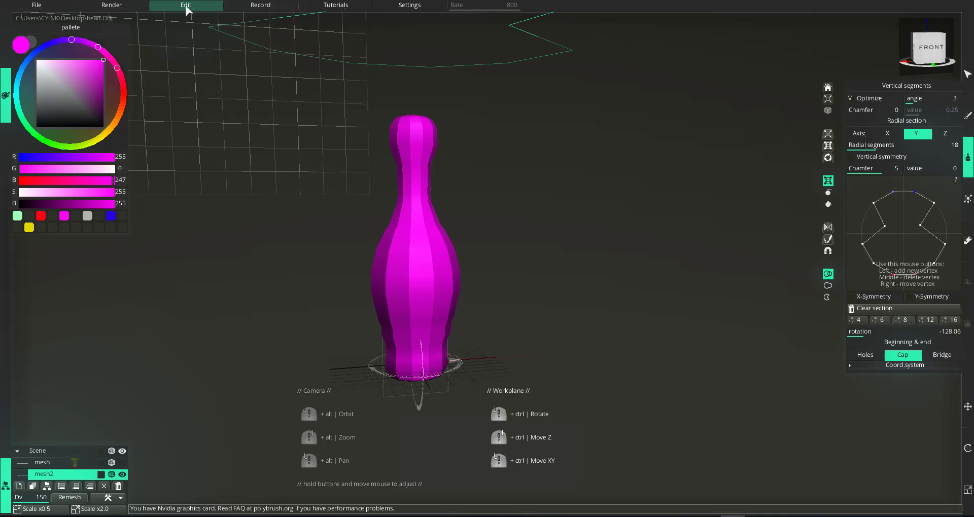
Step: Undo the bowling-pin body and restore the 12-vertex preset cross-section
click(187, 8)
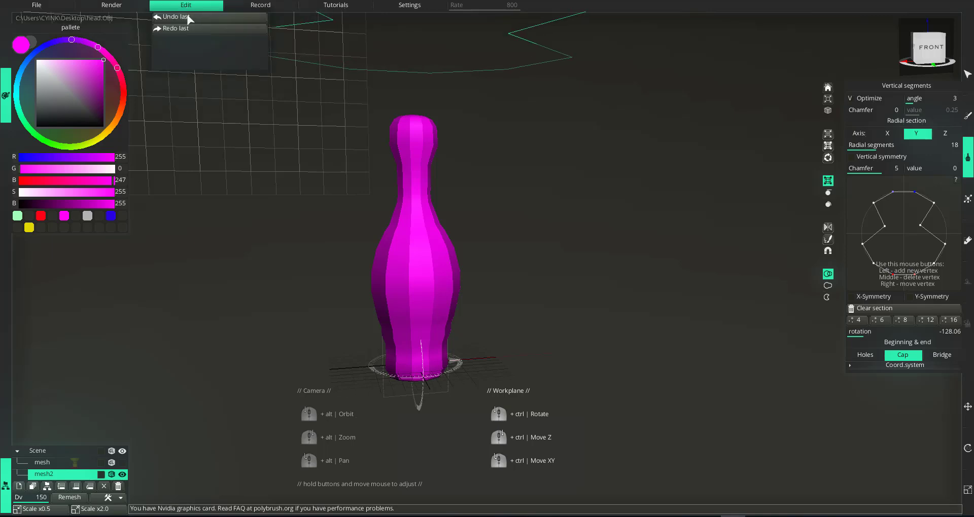
click(182, 16)
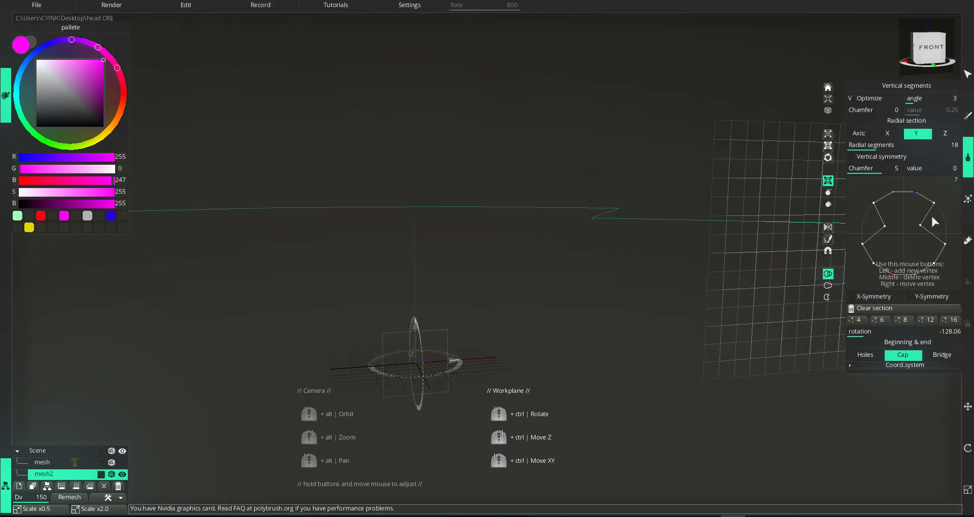
click(922, 319)
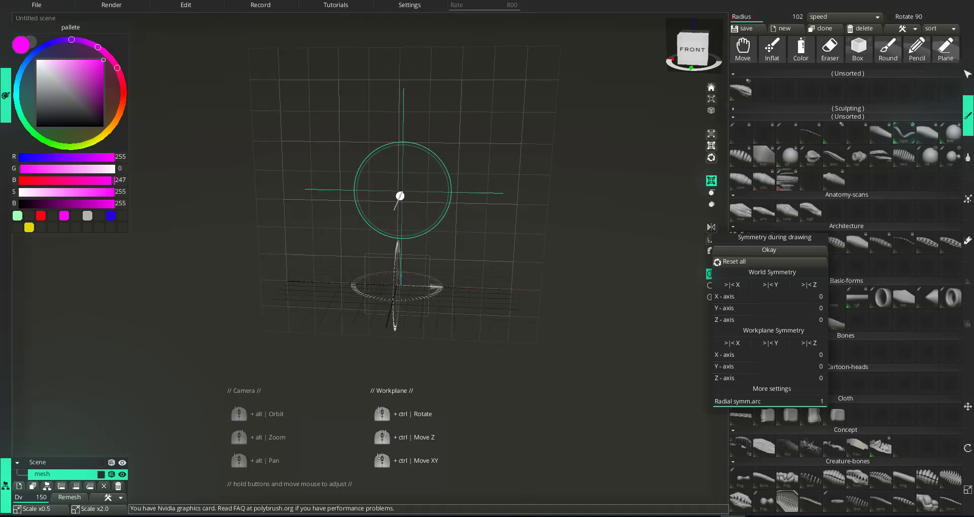
Step: Try a twisting magenta brush stroke upward from the grid centre and discard it with a new scene
mouse_move(393, 280)
mouse_down()
mouse_move(370, 200)
mouse_move(406, 111)
mouse_move(412, 119)
mouse_up()
middle_drag(325, 167, 345, 170)
click(40, 6)
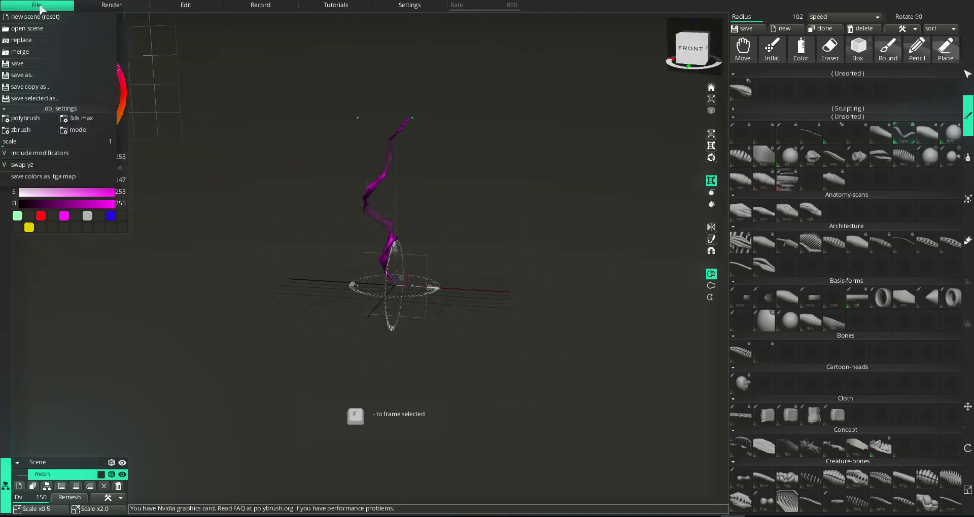
click(47, 18)
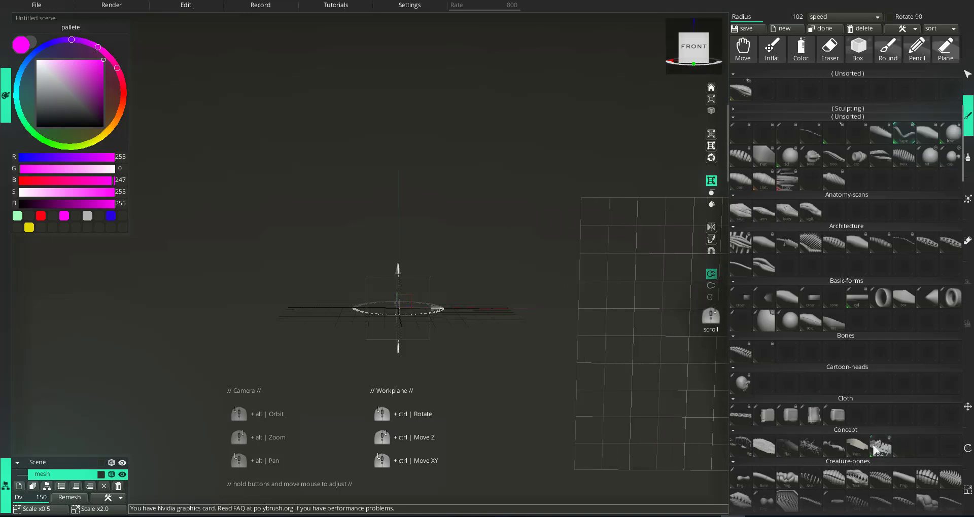
Step: Use the radial section tool with the 16-vertex preset to draw a magenta turned form with a narrow waist and large rounded head
click(967, 157)
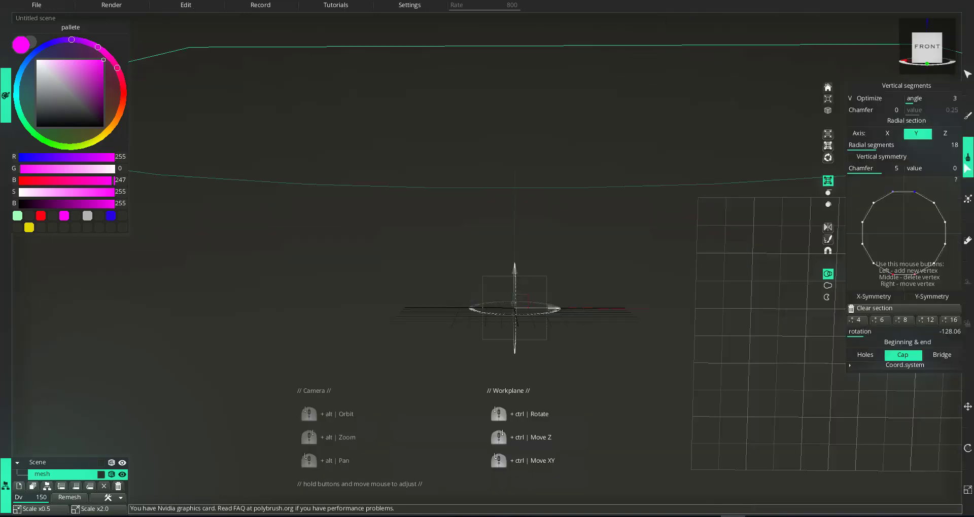
click(948, 320)
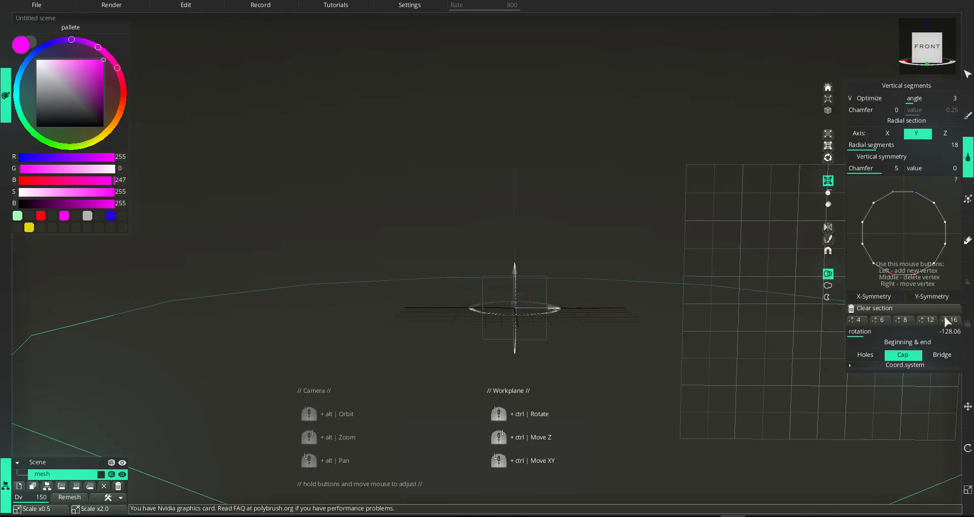
alt+middle_drag(488, 195, 331, 148)
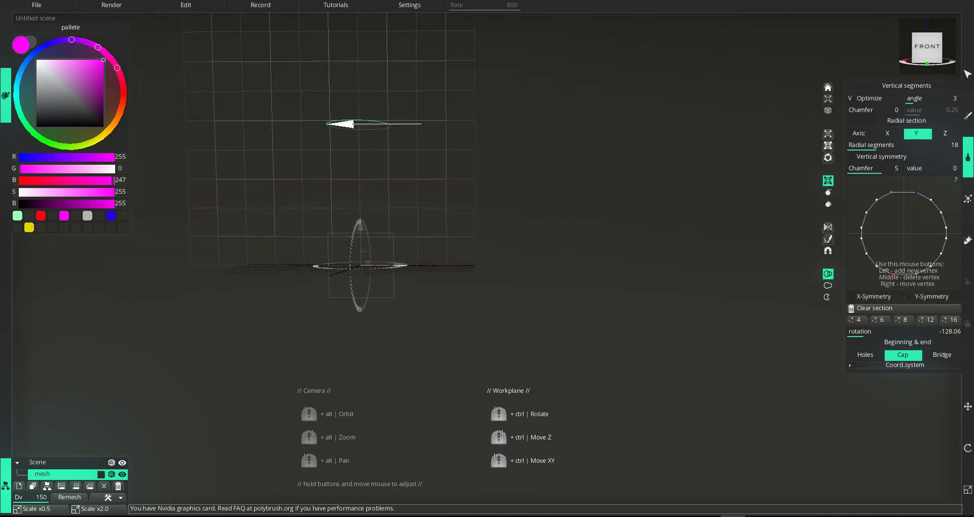
mouse_move(366, 115)
mouse_down()
mouse_move(397, 139)
mouse_move(385, 265)
mouse_up()
mouse_move(472, 234)
alt+mouse_down()
mouse_move(528, 304)
mouse_move(464, 254)
alt+mouse_up()
alt+middle_drag(423, 218, 557, 214)
alt+right_drag(487, 186, 459, 126)
alt+middle_drag(515, 165, 469, 284)
alt+drag(469, 284, 490, 236)
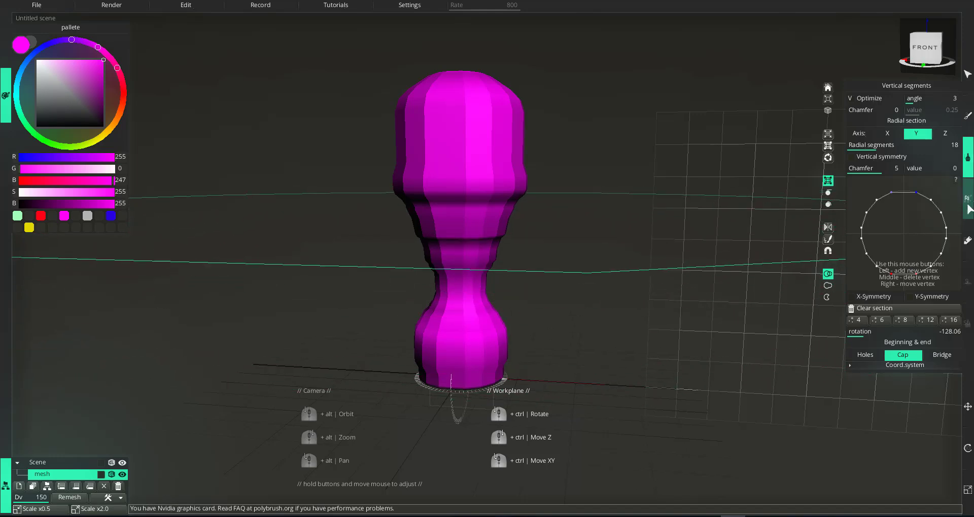
Step: With the rig tool, place a vertical chain of four nodes through the form at its base, waist, lower head and top
click(969, 209)
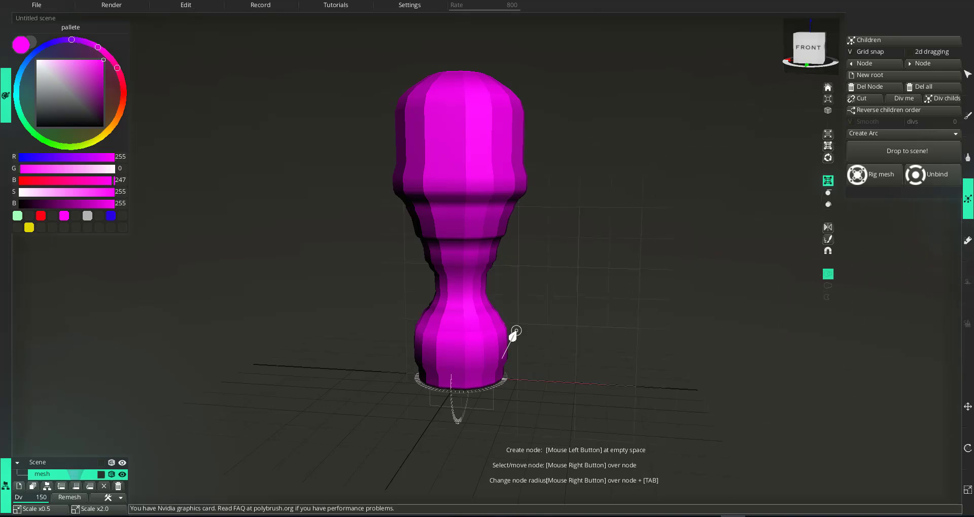
mouse_move(504, 385)
middle_down()
mouse_move(474, 381)
mouse_move(502, 377)
middle_up()
right_click(454, 396)
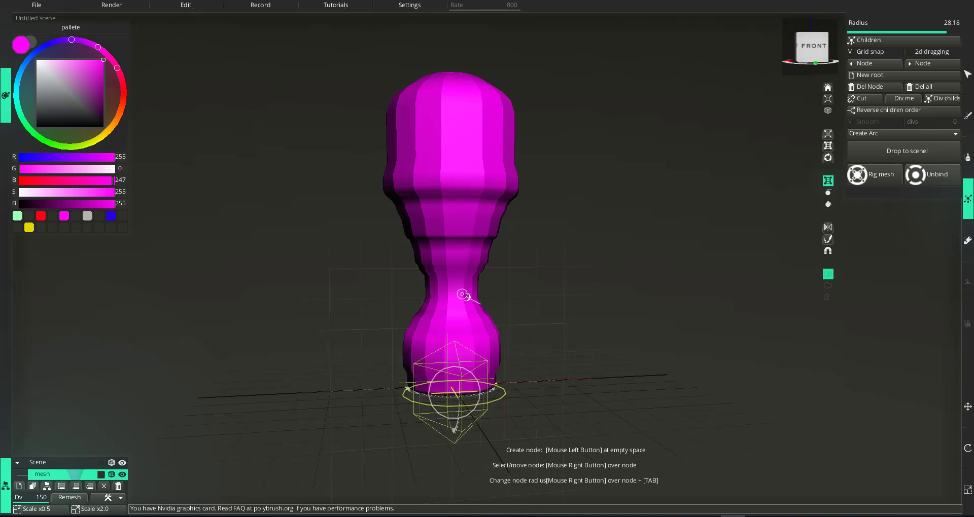
click(456, 278)
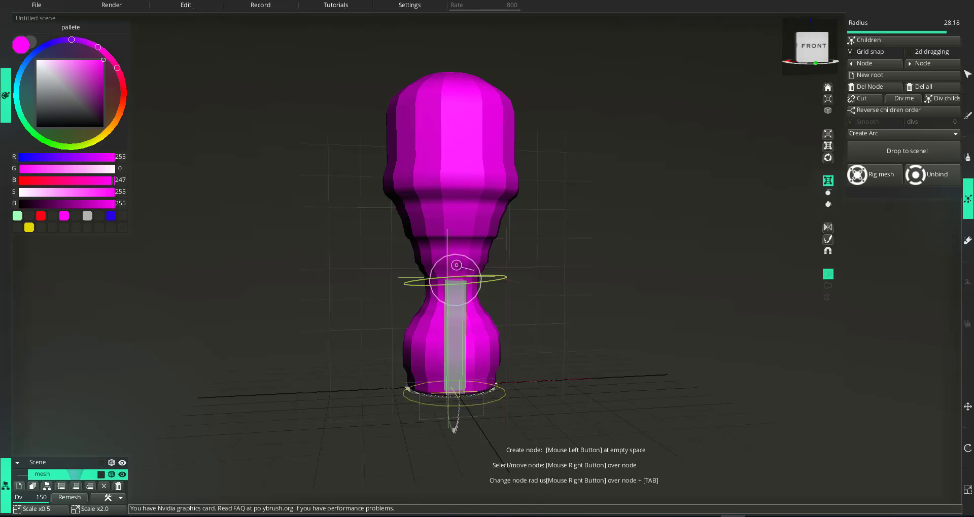
click(458, 182)
click(453, 75)
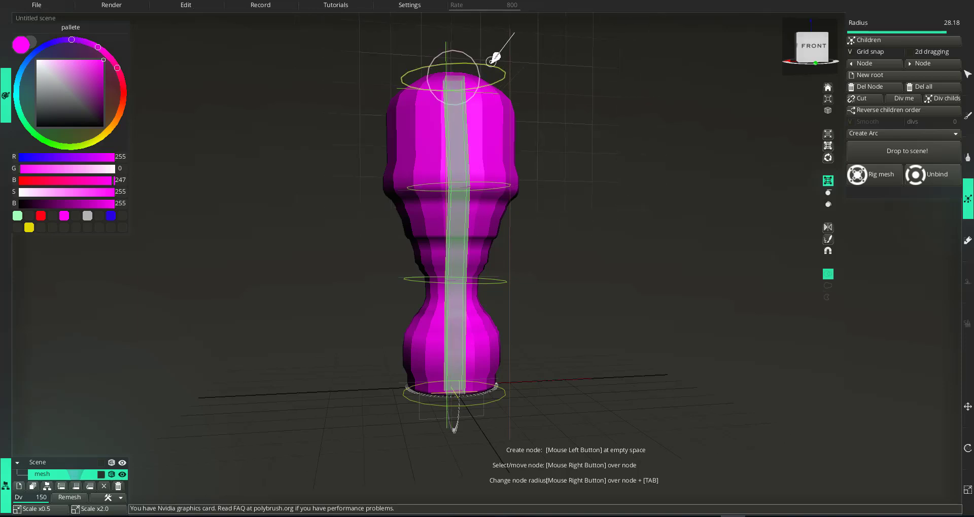
Step: Check the node chain from several sides and nudge the top and waist nodes into line with the form's axis
scroll(548, 141, down, 2)
middle_drag(457, 235, 487, 171)
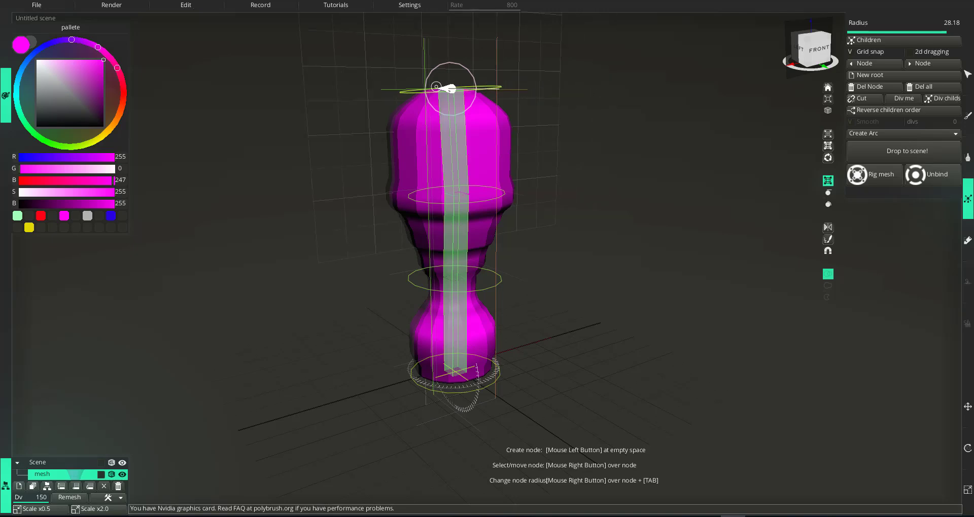
mouse_move(446, 88)
right_down()
mouse_move(471, 89)
mouse_move(531, 134)
mouse_move(453, 86)
mouse_move(463, 70)
mouse_move(452, 90)
right_up()
middle_drag(632, 277, 619, 283)
right_click(480, 282)
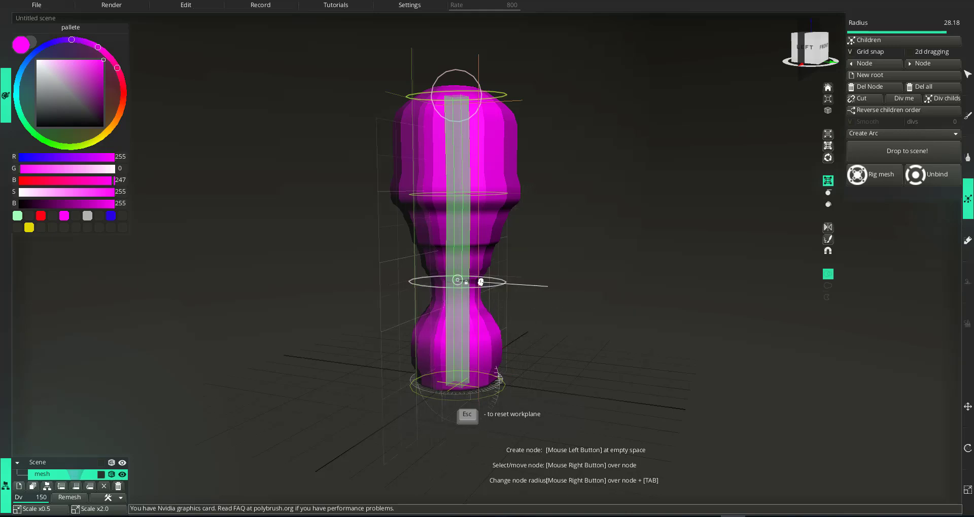
mouse_move(481, 282)
right_down()
mouse_move(456, 279)
mouse_move(491, 287)
right_up()
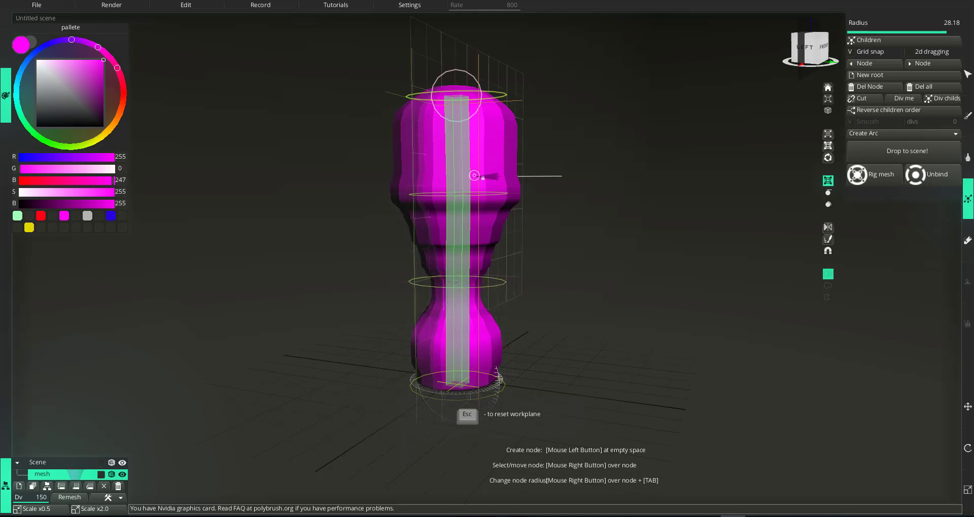
middle_drag(530, 235, 616, 204)
middle_drag(463, 369, 558, 375)
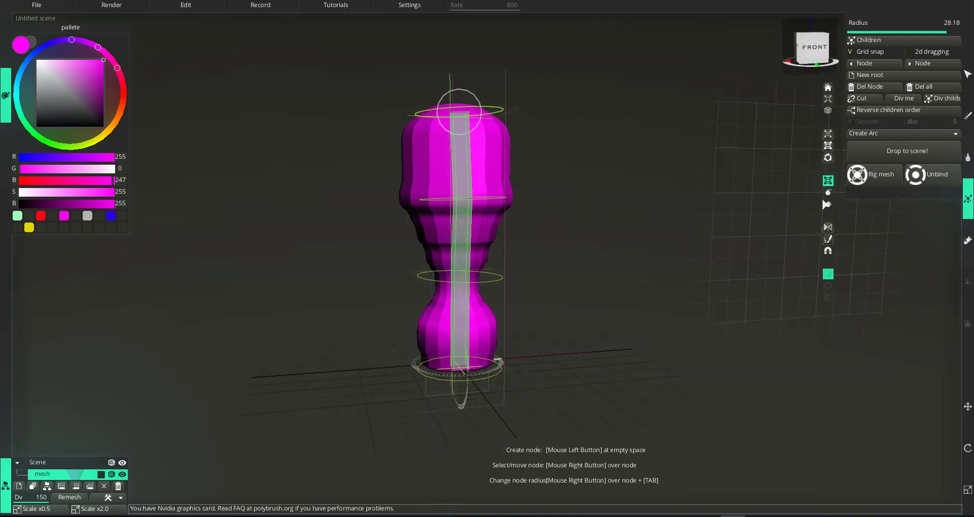
Step: Rig the mesh to the node chain and raise the waist node to the head's lower edge, deforming the form into a mushroom shape
click(878, 180)
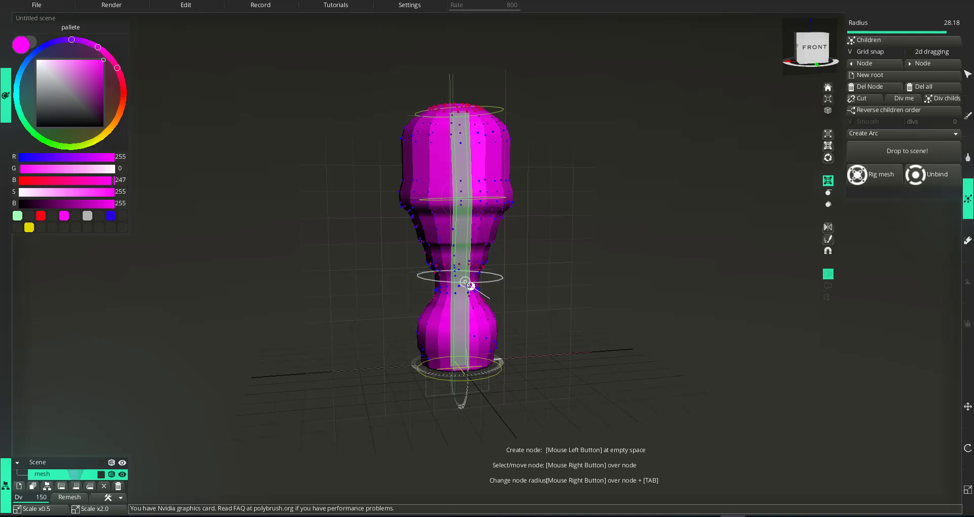
right_drag(471, 285, 462, 198)
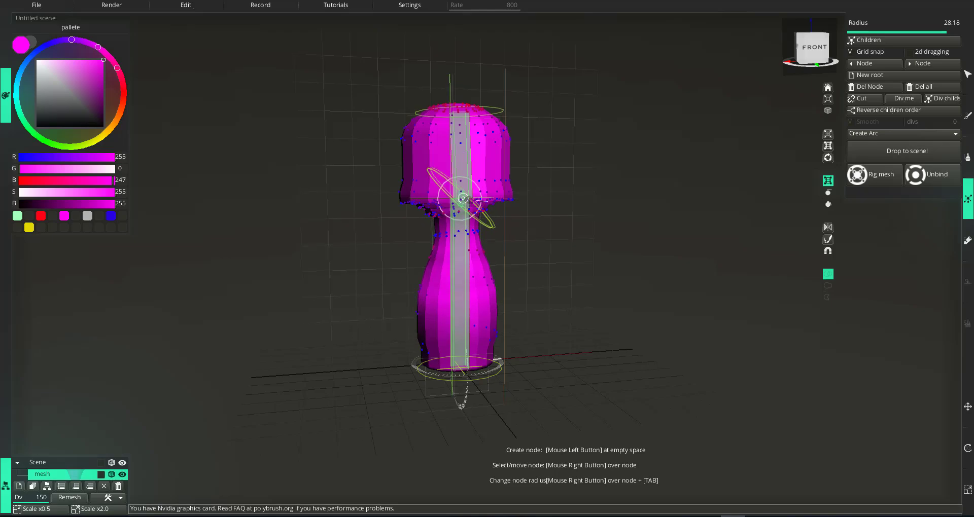
right_drag(599, 326, 647, 361)
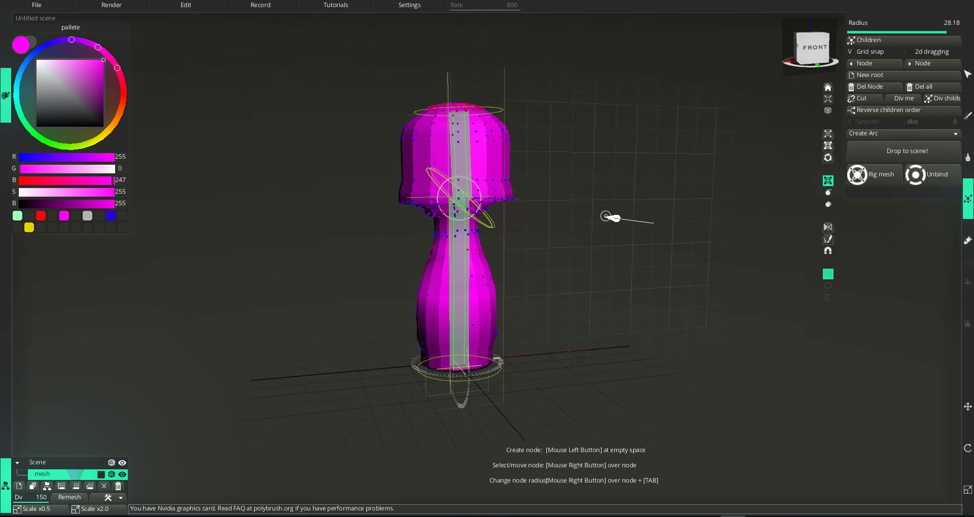
mouse_move(605, 217)
right_down()
mouse_move(576, 220)
mouse_move(565, 233)
mouse_move(599, 213)
right_up()
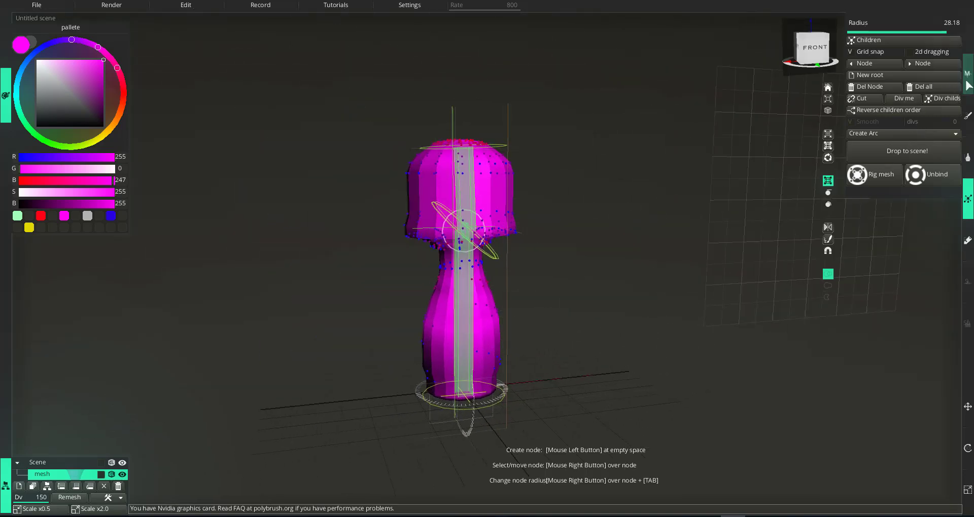
click(967, 84)
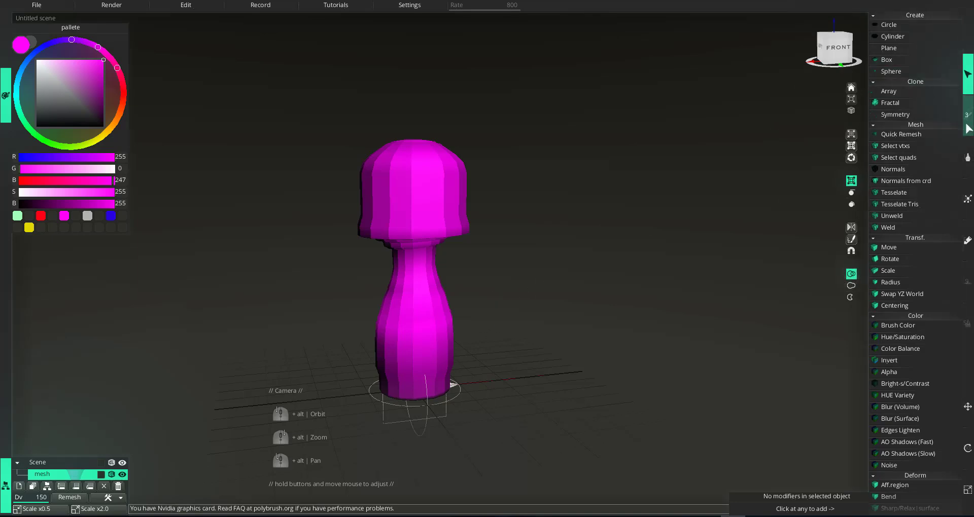
Step: Add a Symmetry modifier to the mushroom mesh, set Y Radial to 7 and apply it
mouse_move(472, 304)
alt+mouse_down()
mouse_move(459, 341)
mouse_move(468, 316)
alt+mouse_up()
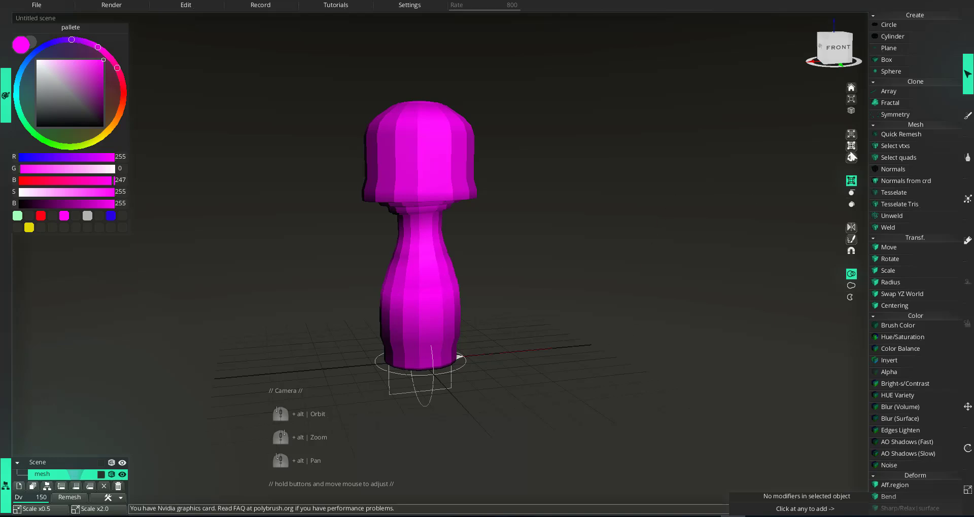
click(911, 117)
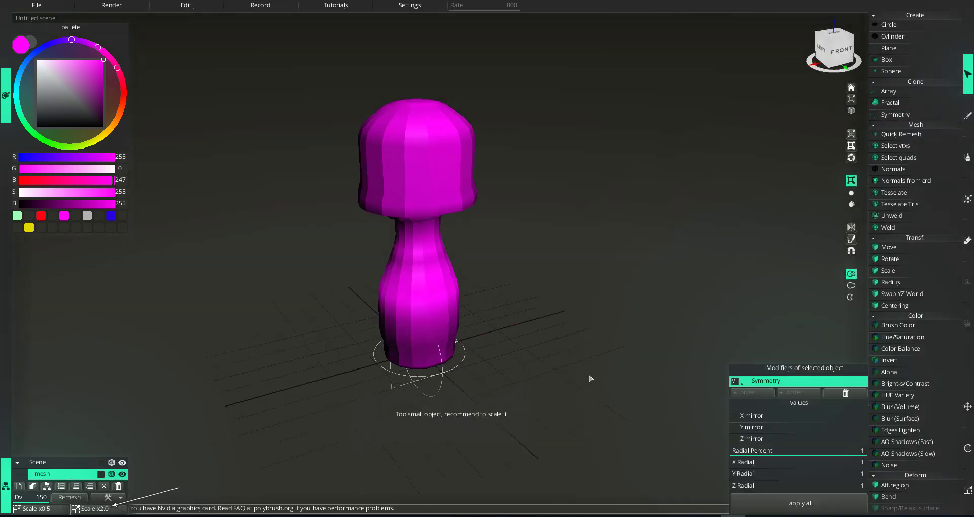
drag(605, 348, 606, 378)
middle_drag(619, 376, 616, 374)
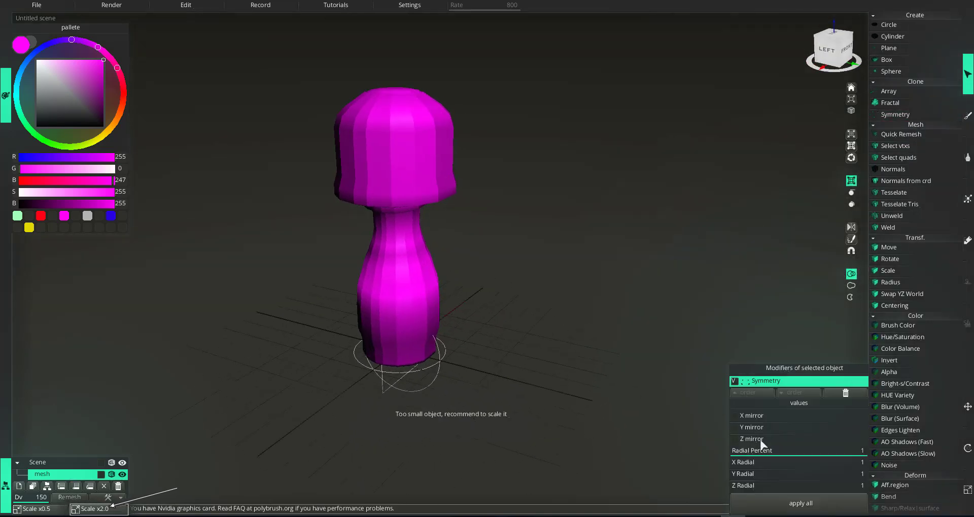
click(734, 426)
click(734, 426)
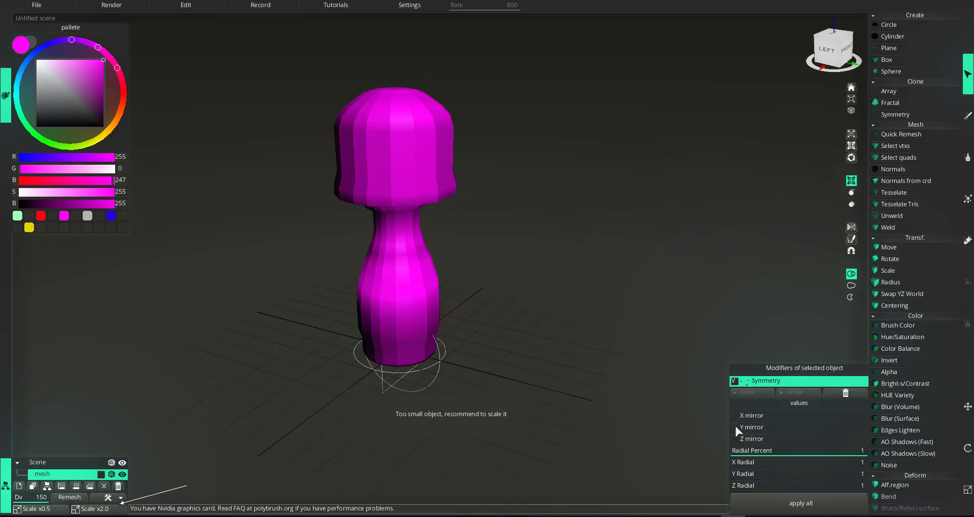
mouse_move(743, 466)
mouse_down()
mouse_move(757, 464)
mouse_move(730, 470)
mouse_move(751, 479)
mouse_move(728, 480)
mouse_move(748, 488)
mouse_move(710, 485)
mouse_move(742, 479)
mouse_up()
middle_drag(515, 361, 534, 346)
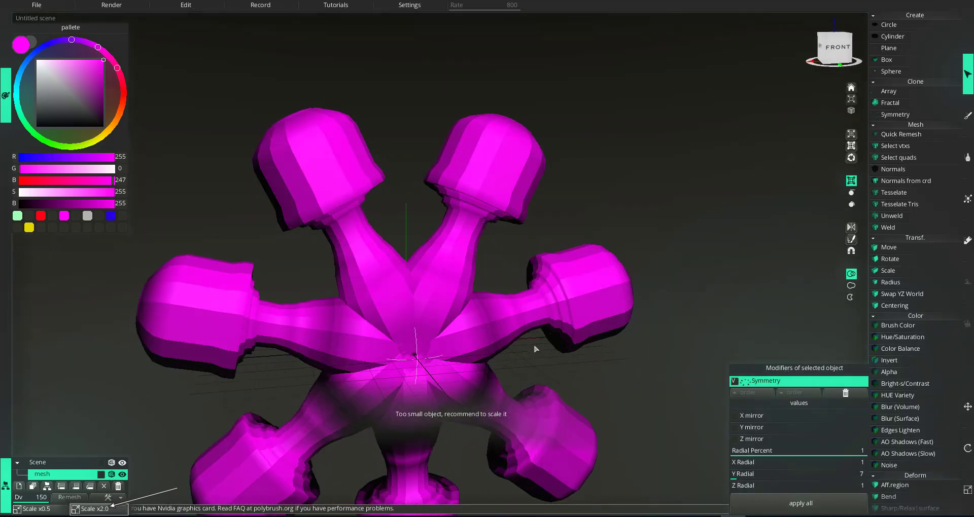
click(791, 511)
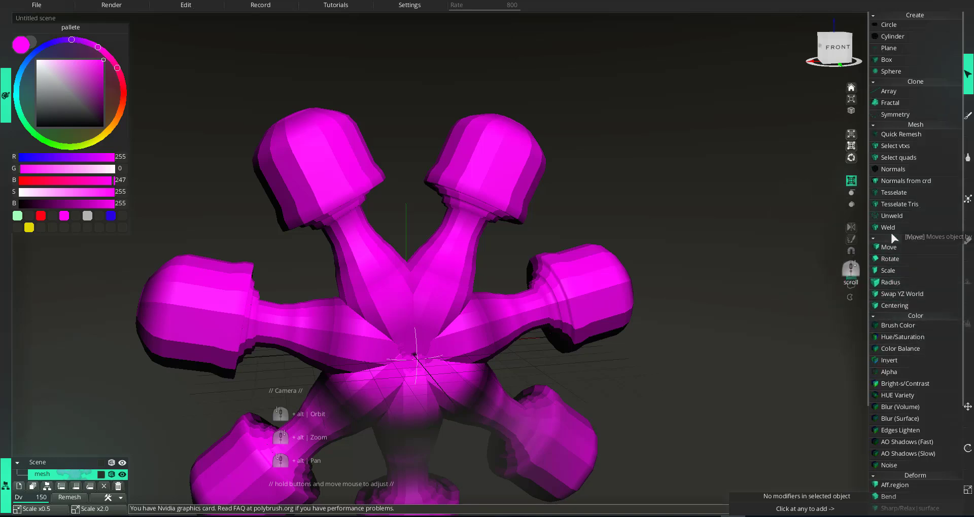
Step: Fuse the seven radial copies with a Quick Remesh modifier at relax value 0.39 and apply it
click(890, 135)
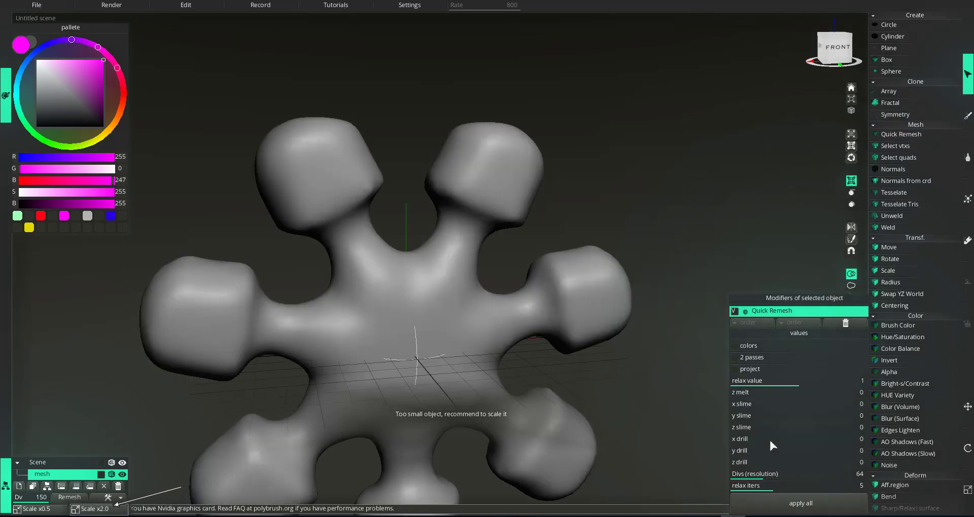
drag(771, 383, 755, 383)
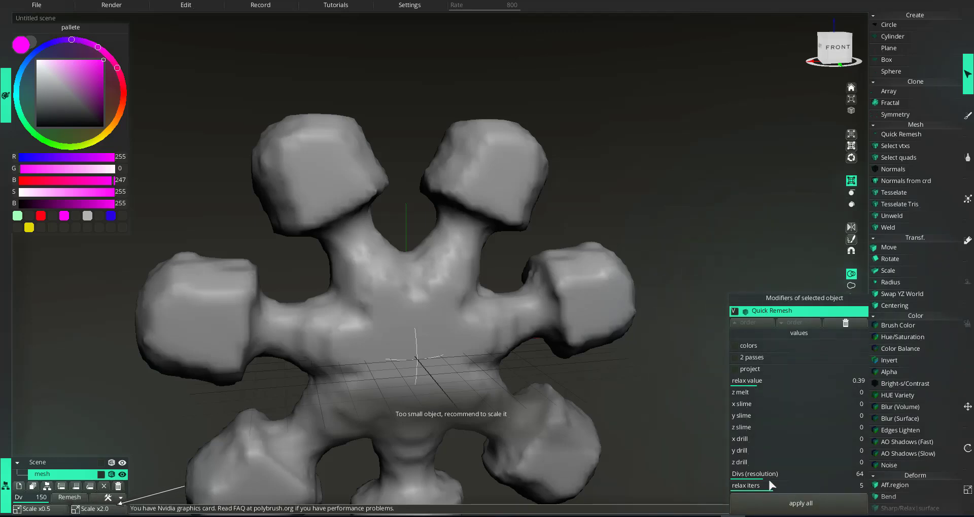
right_drag(420, 339, 443, 345)
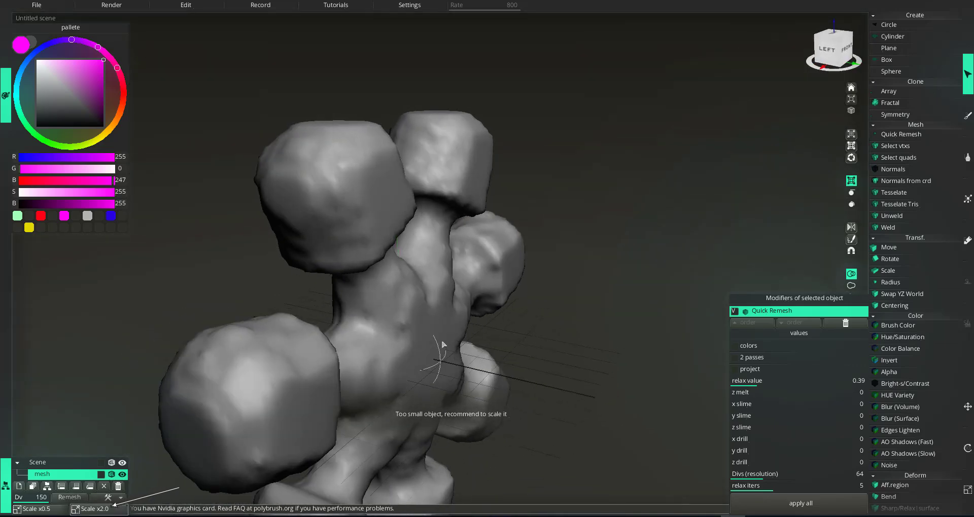
click(808, 504)
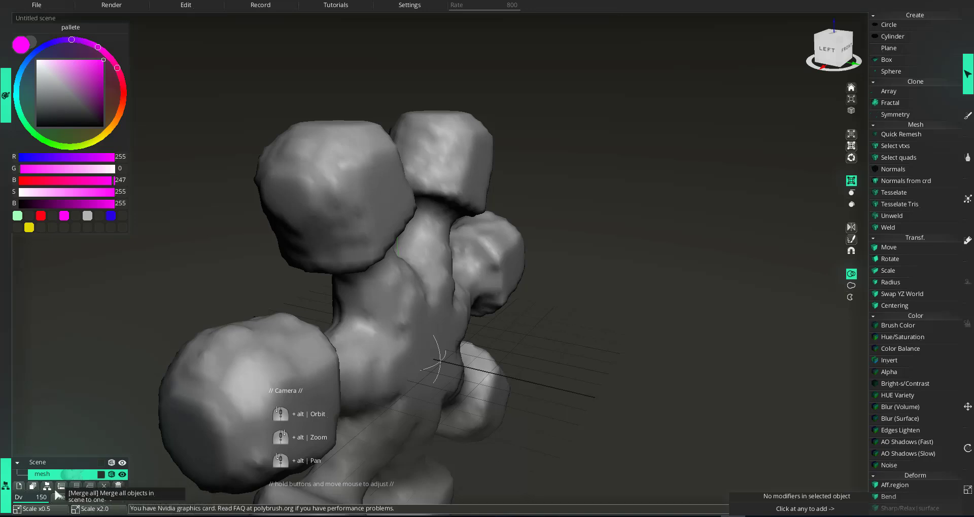
Step: Add a new mesh layer to the scene, hide the remeshed one and switch to the radial section tool
click(19, 488)
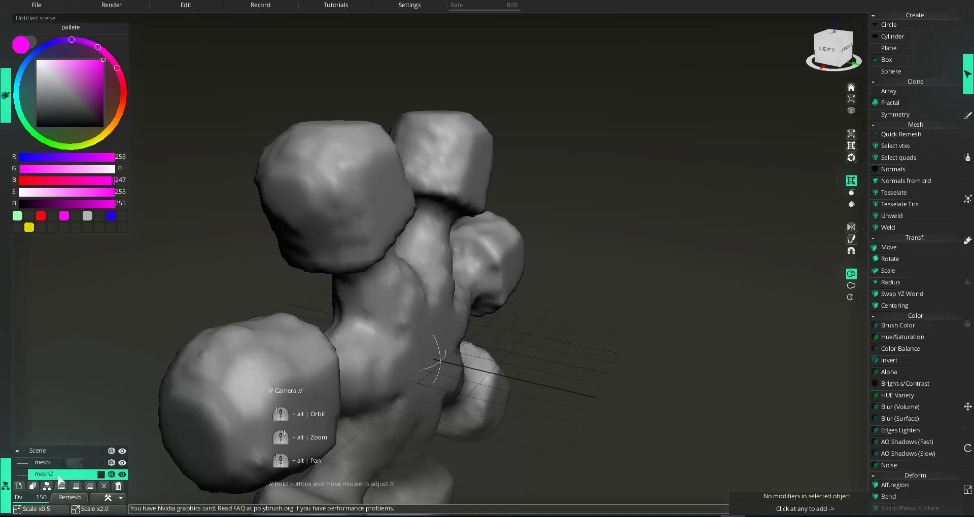
click(122, 463)
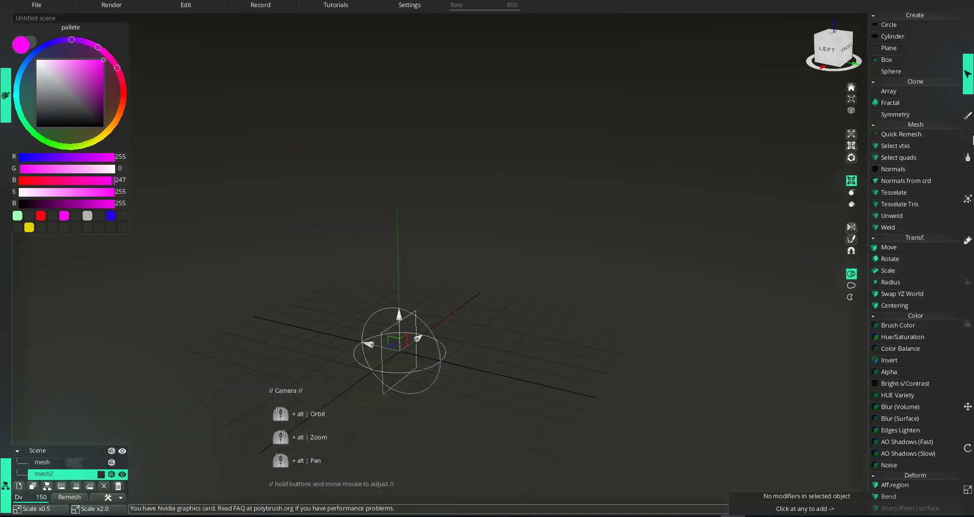
click(892, 36)
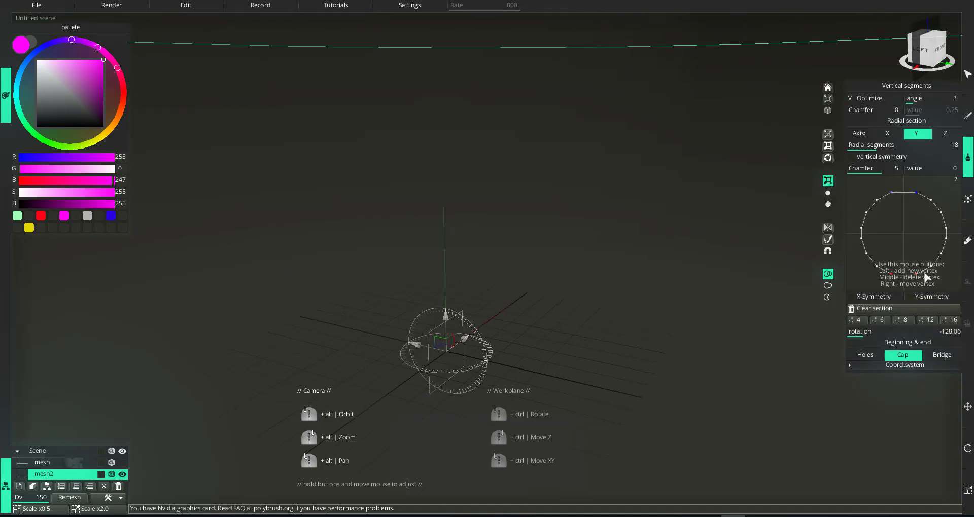
Step: Clear the custom section and draw a capped turned column around the Y axis with three bulges and a flared base
alt+drag(667, 233, 598, 228)
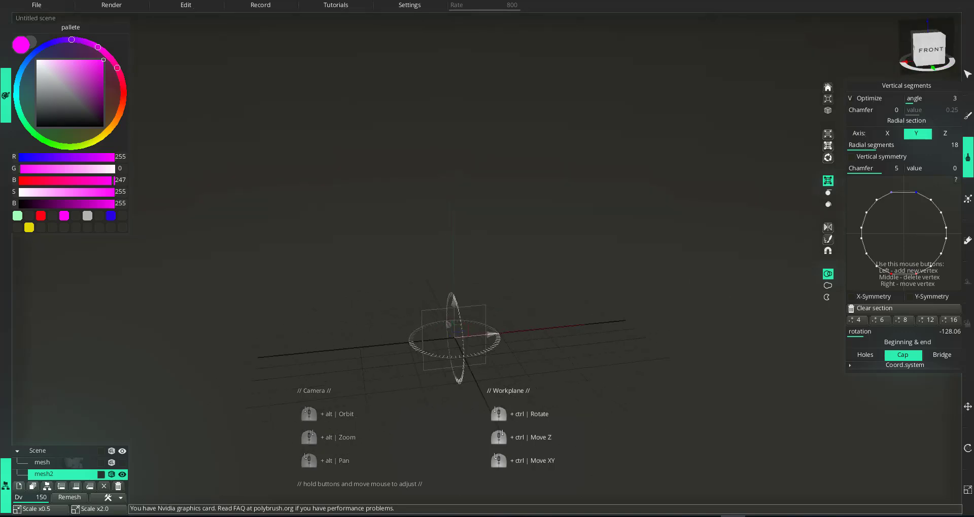
alt+middle_drag(598, 228, 507, 201)
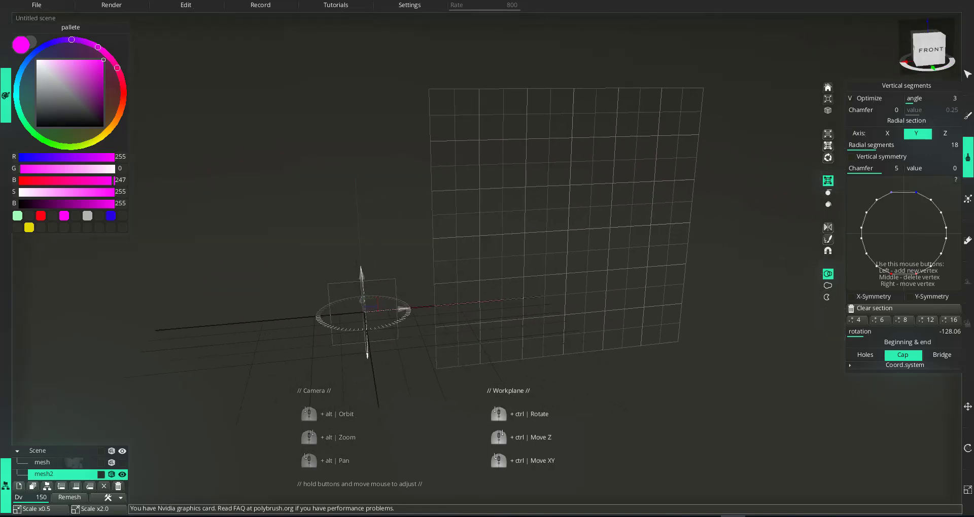
click(903, 310)
alt+drag(462, 195, 429, 170)
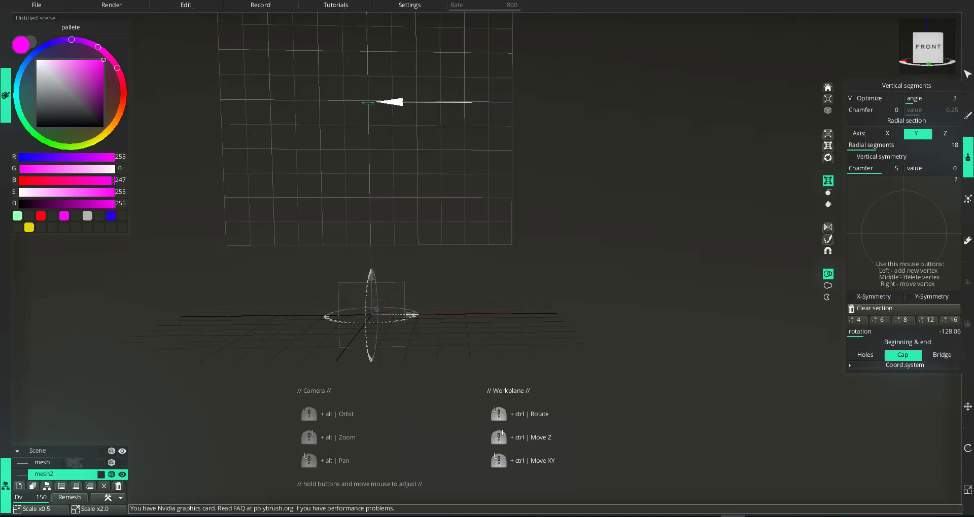
mouse_move(374, 100)
mouse_down()
mouse_move(424, 183)
mouse_move(433, 324)
mouse_move(463, 336)
mouse_up()
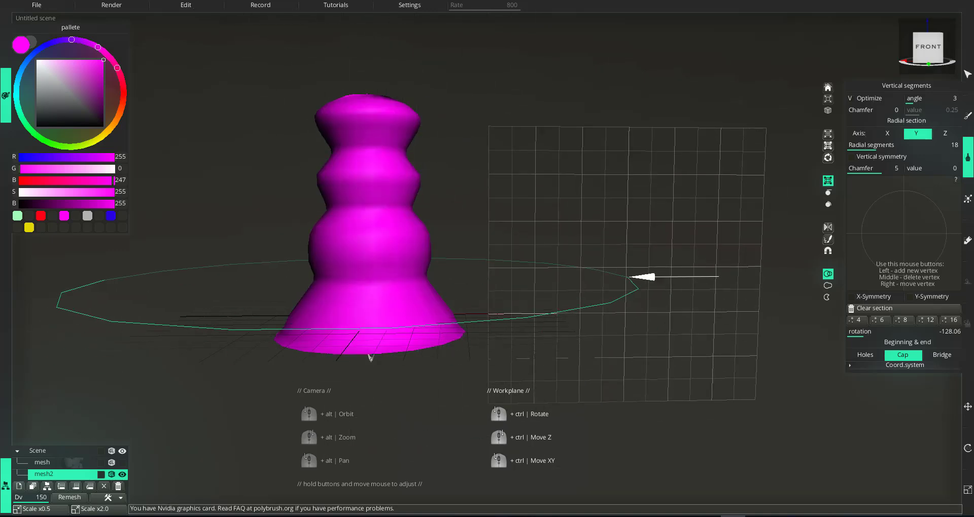
Step: Set the beginning and end to Holes and draw a wide open-ended ring around the column's base
alt+drag(499, 269, 629, 297)
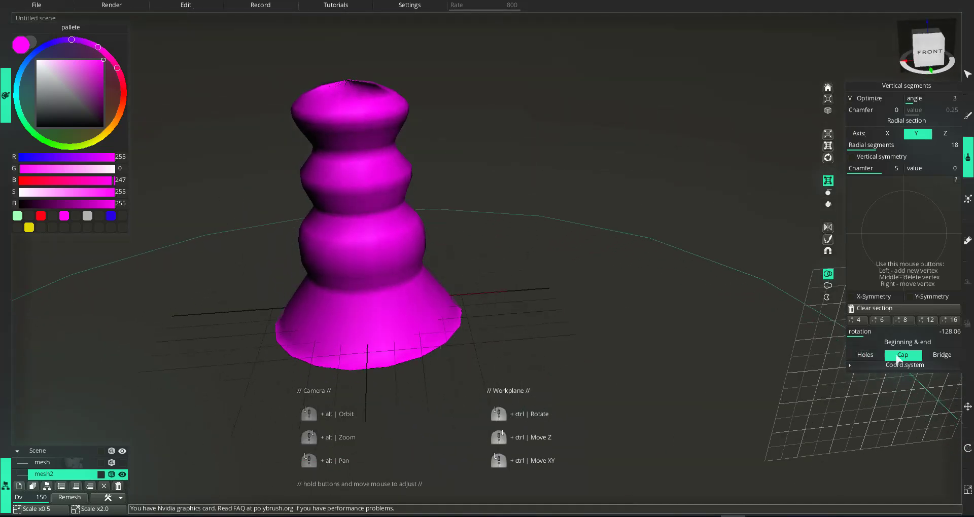
drag(521, 273, 637, 276)
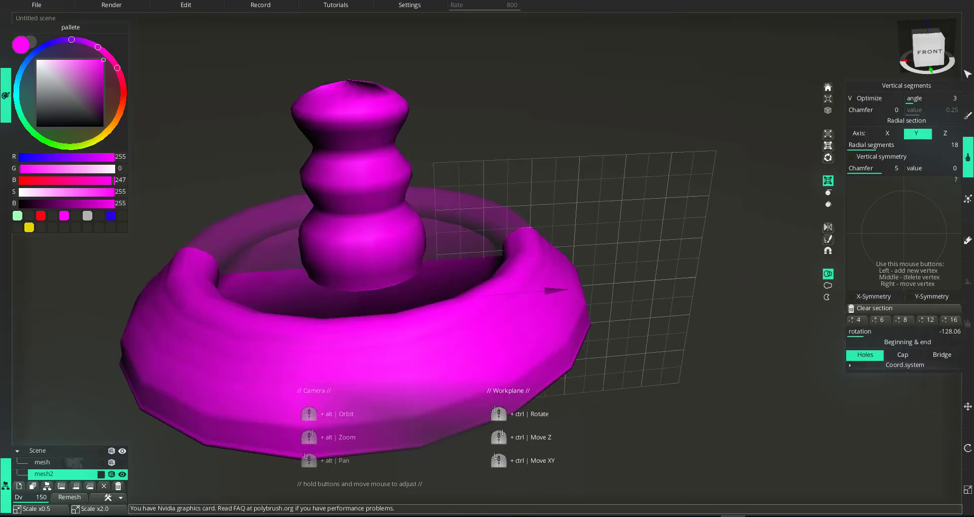
drag(643, 276, 663, 183)
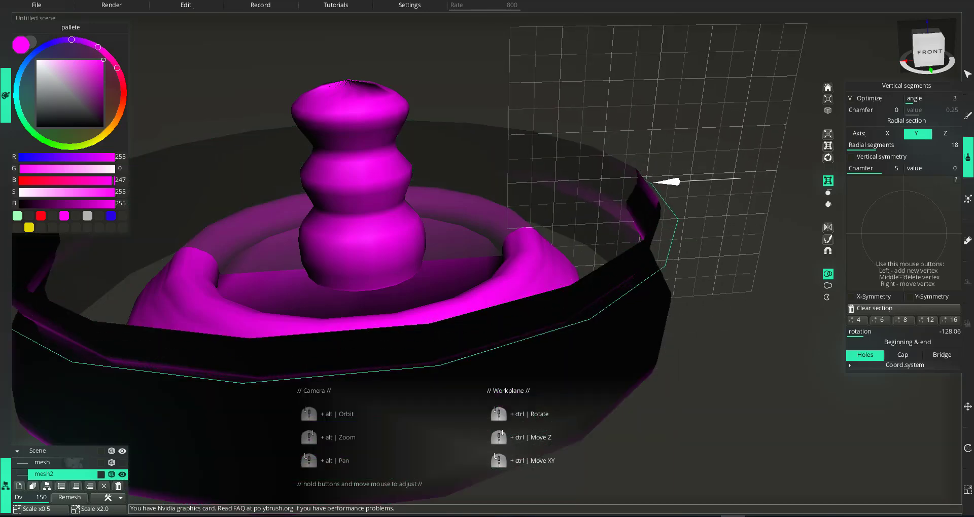
click(199, 3)
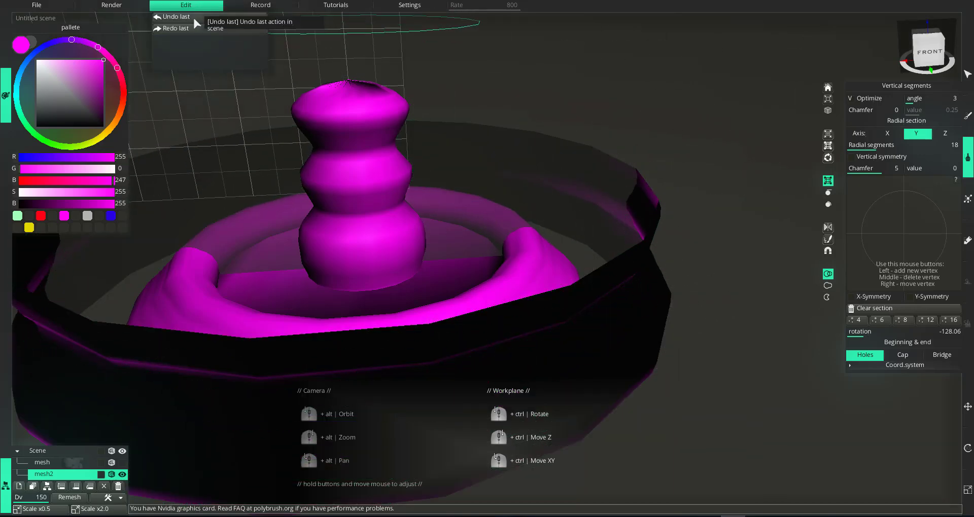
click(193, 16)
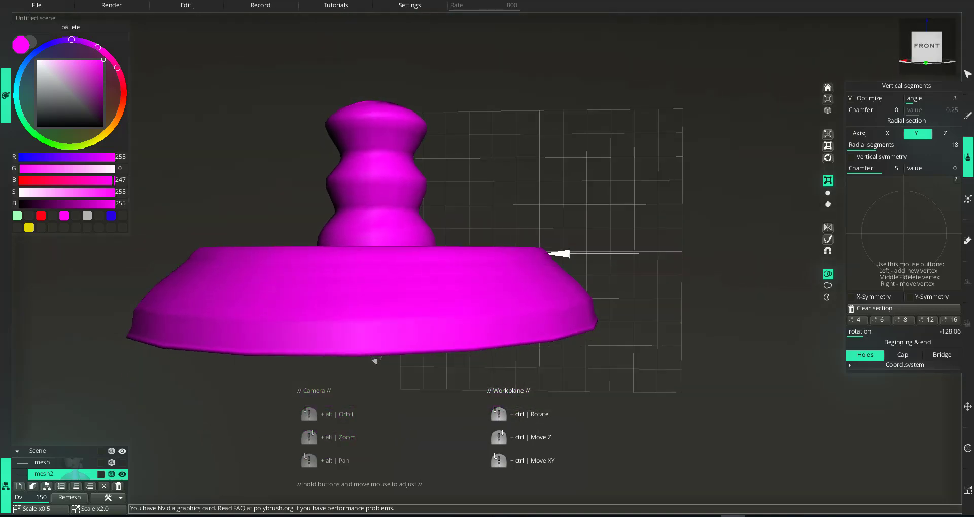
Step: Draw a stepped outer wall around the ring, plus a tiered cover with Cap ends over the column's top
drag(571, 200, 583, 385)
alt+drag(532, 248, 497, 167)
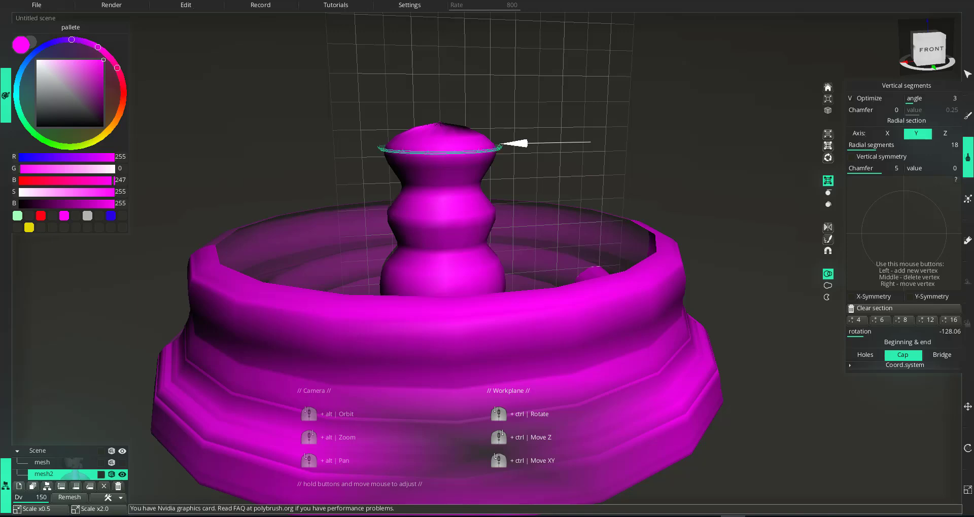
drag(507, 144, 651, 171)
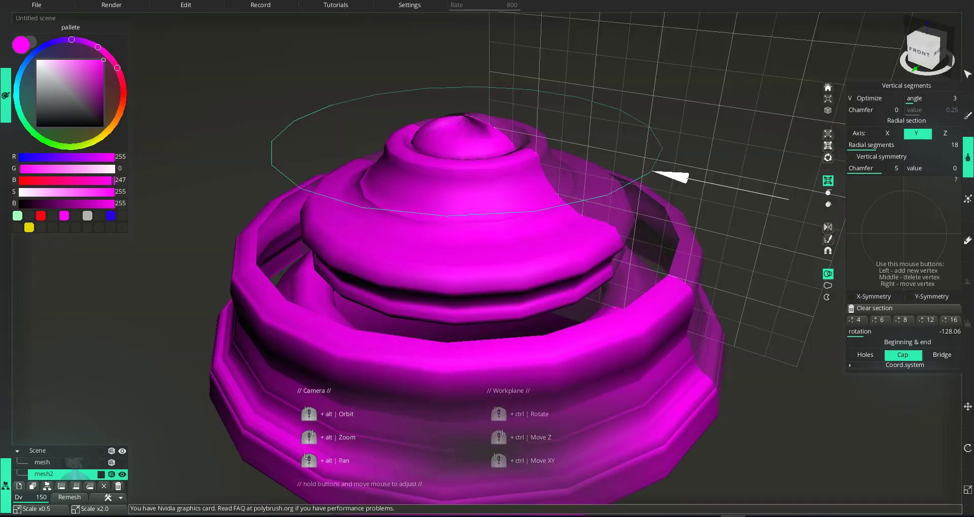